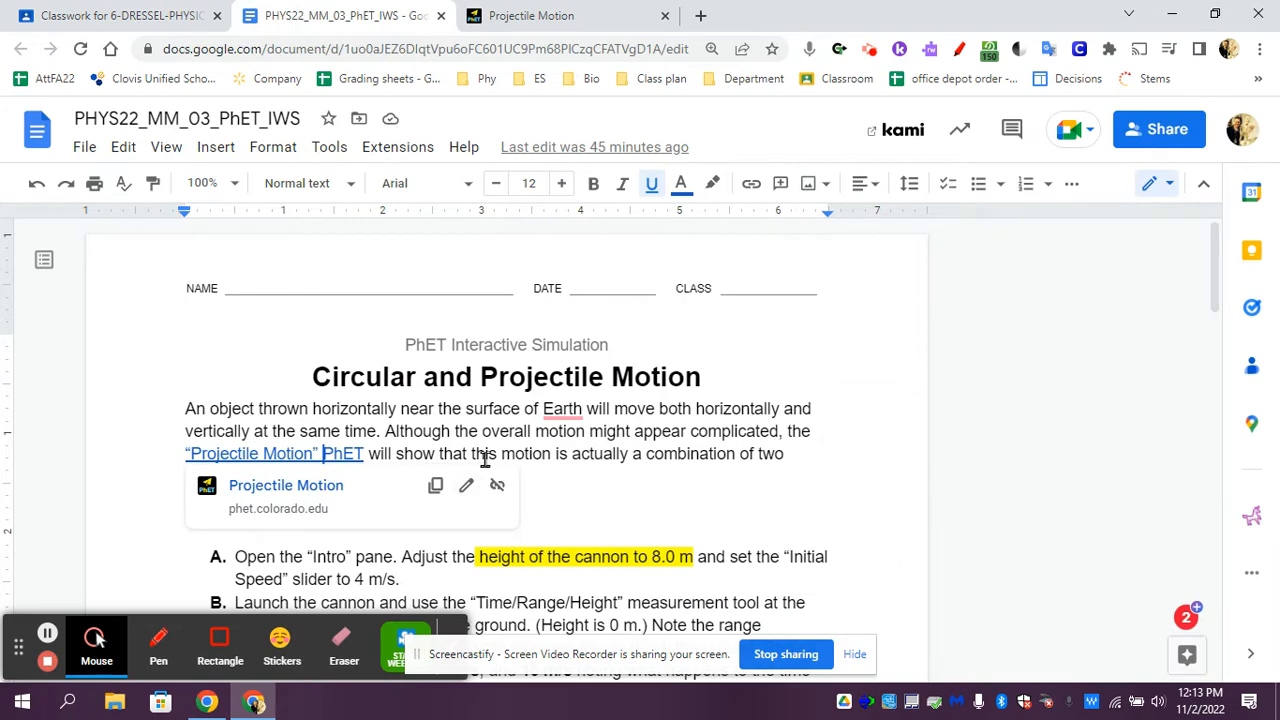
Review the worksheet's directions, the 8 m data table and the investigation task, and glance at the Projectile Motion simulation.
{"action": "scroll", "coordinate": [660, 511], "scroll_direction": "down", "scroll_amount": 10}
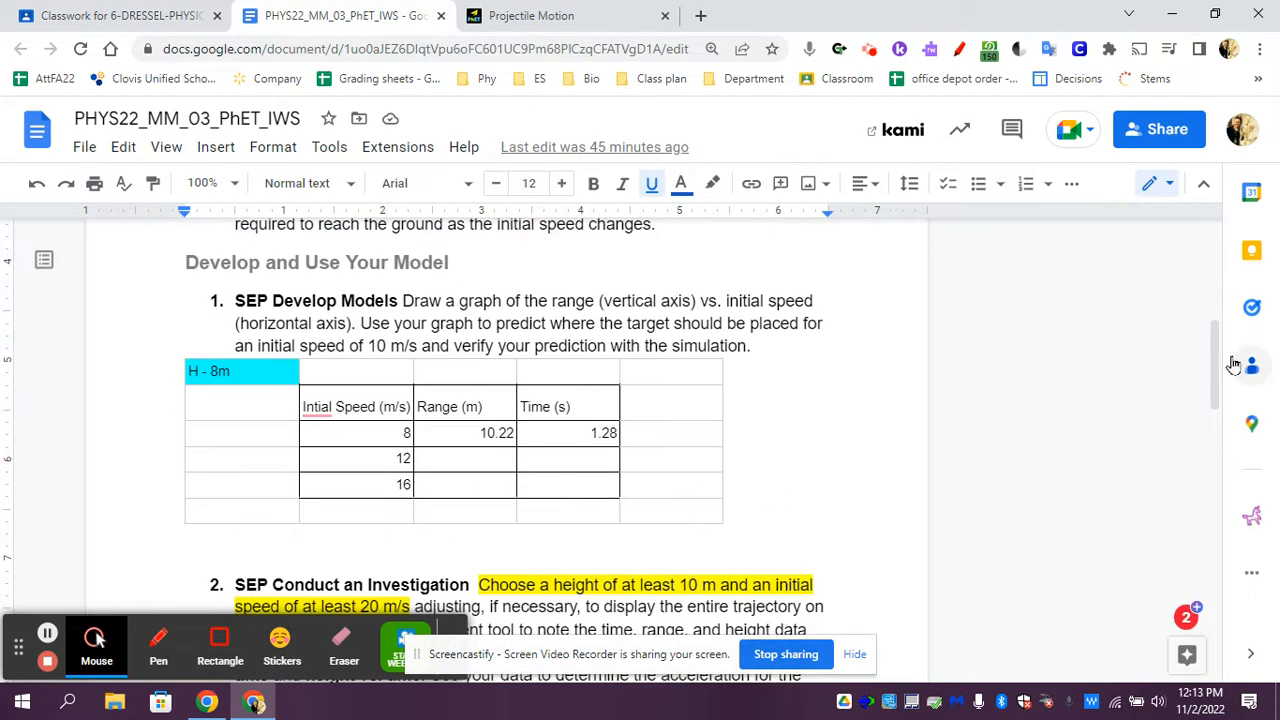
{"action": "left_click_drag", "start_coordinate": [1214, 363], "coordinate": [1218, 323]}
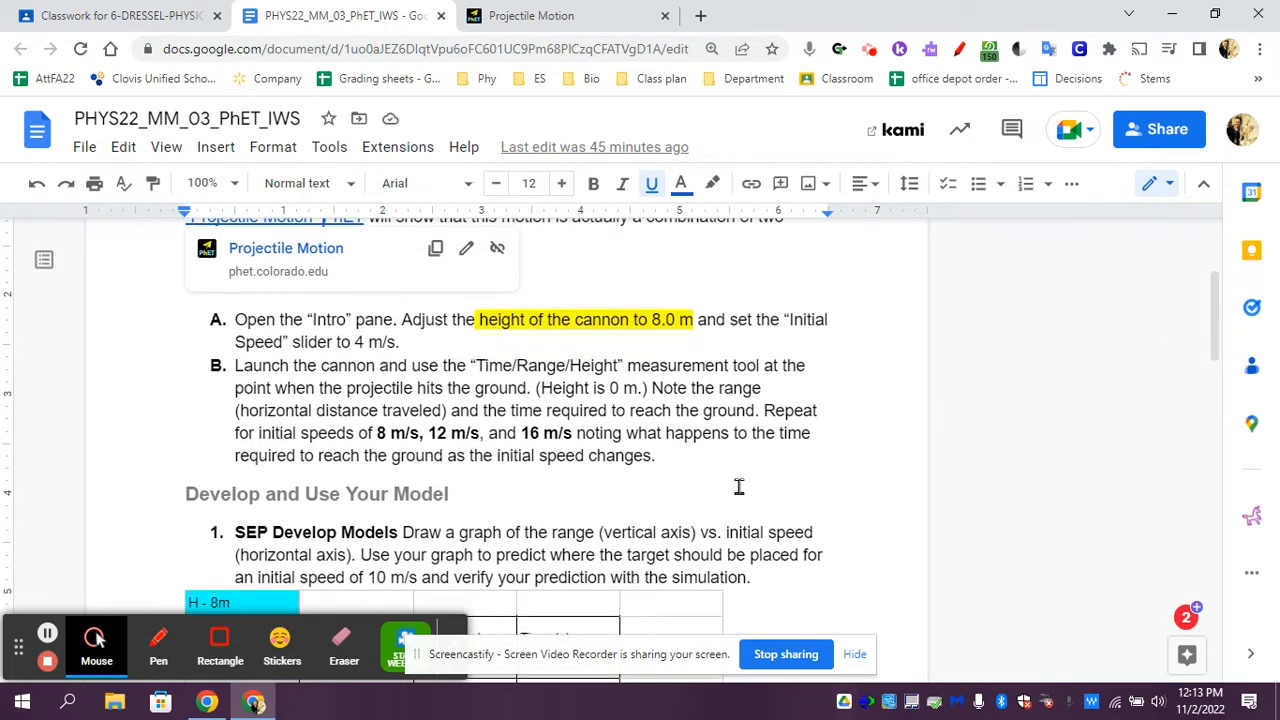
{"action": "scroll", "coordinate": [739, 487], "scroll_direction": "down", "scroll_amount": 5}
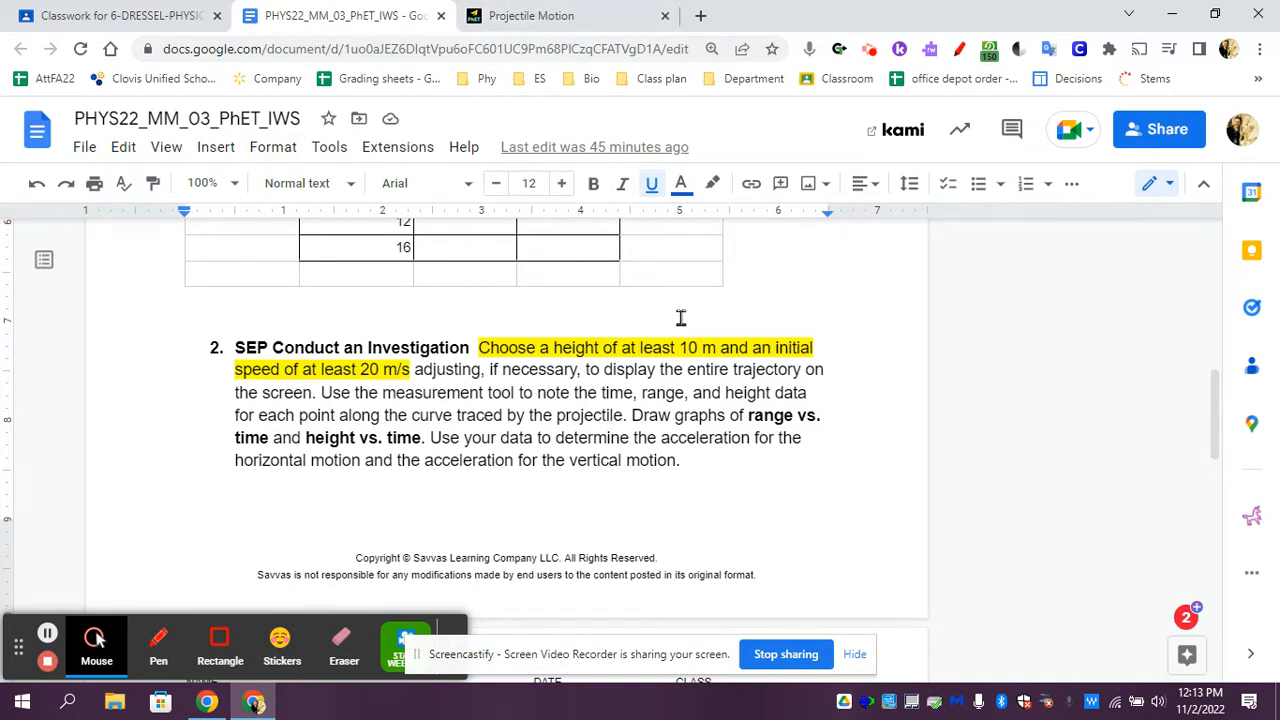
{"action": "left_click", "coordinate": [530, 14]}
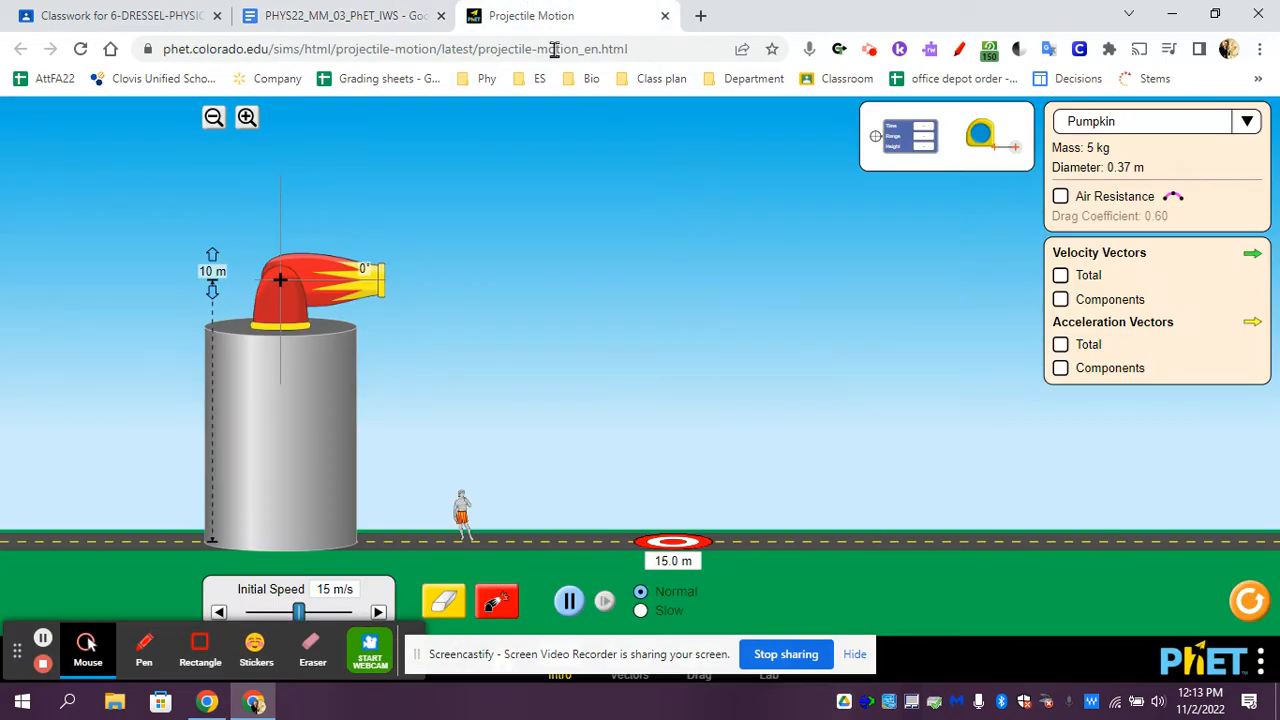
{"action": "left_click", "coordinate": [296, 20]}
{"action": "scroll", "coordinate": [418, 355], "scroll_direction": "up", "scroll_amount": 10}
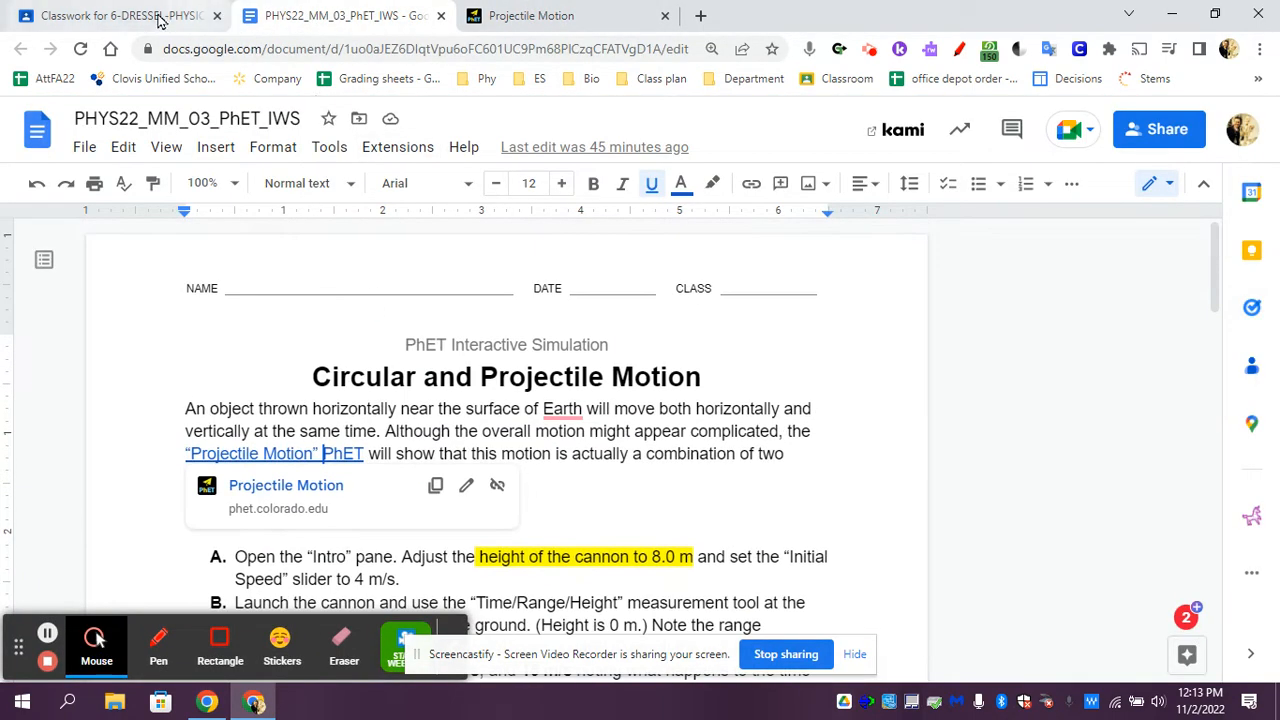
Open the "PHYS22_MM_03_PhET_IWS Graph and Data" spreadsheet from the class page and look over its range vs. time and height vs. time graph areas.
{"action": "left_click", "coordinate": [90, 15]}
{"action": "left_click", "coordinate": [720, 625]}
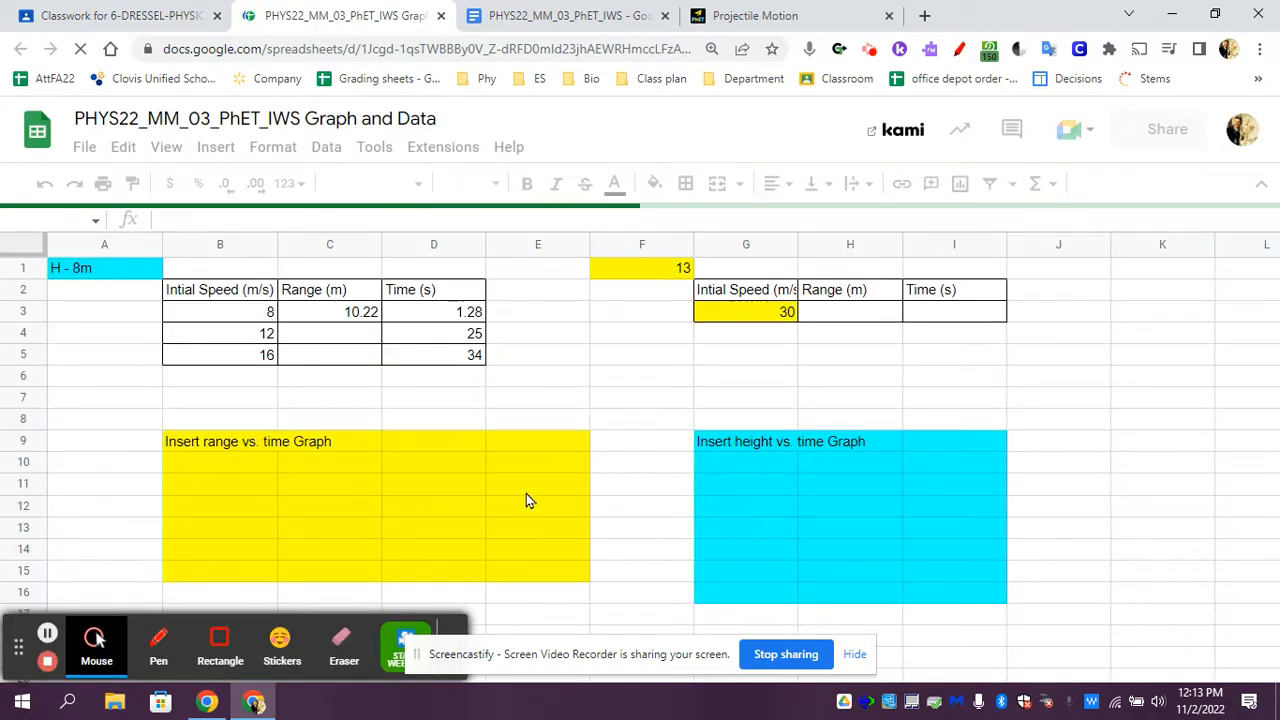
{"action": "left_click", "coordinate": [445, 482]}
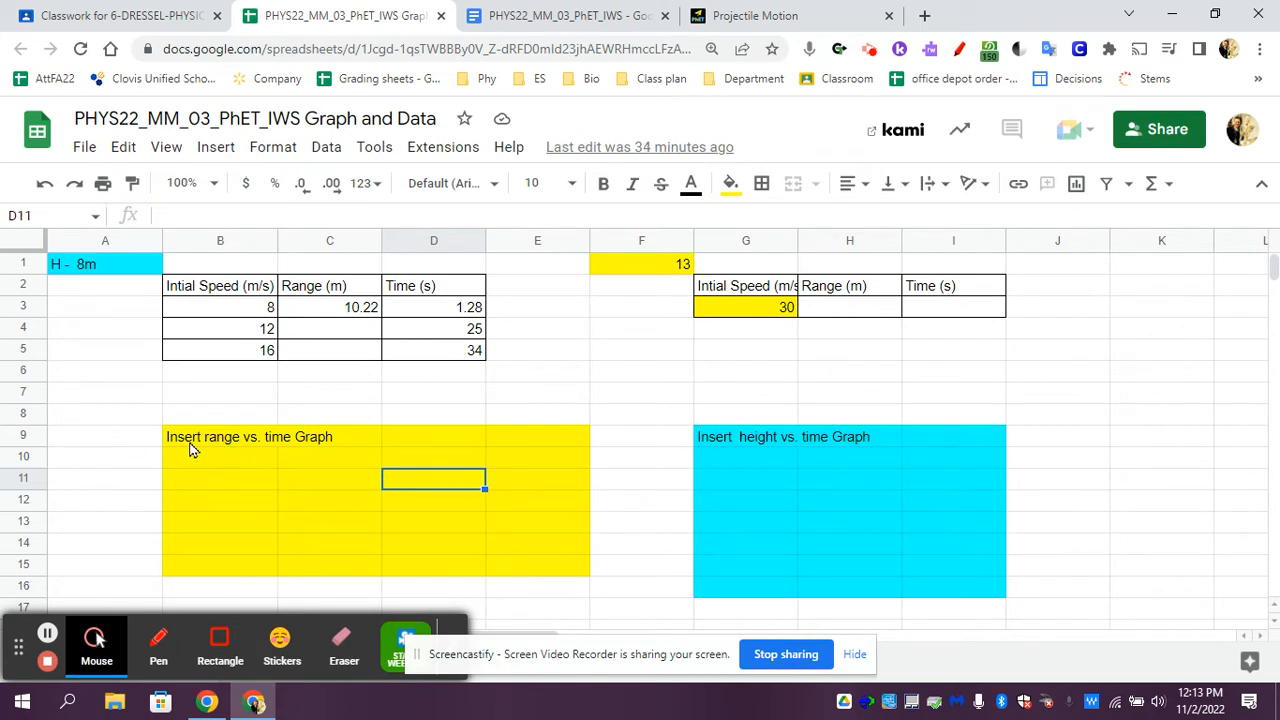
{"action": "left_click_drag", "start_coordinate": [221, 444], "coordinate": [315, 445]}
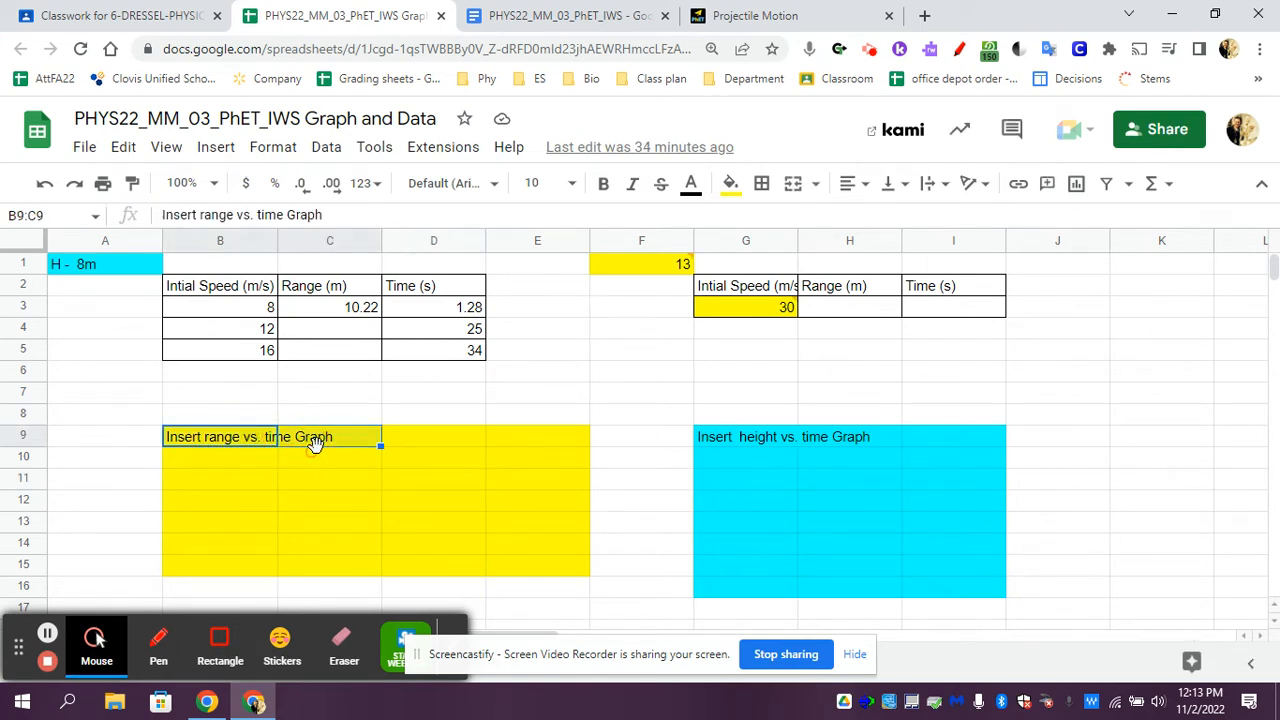
{"action": "left_click", "coordinate": [741, 453]}
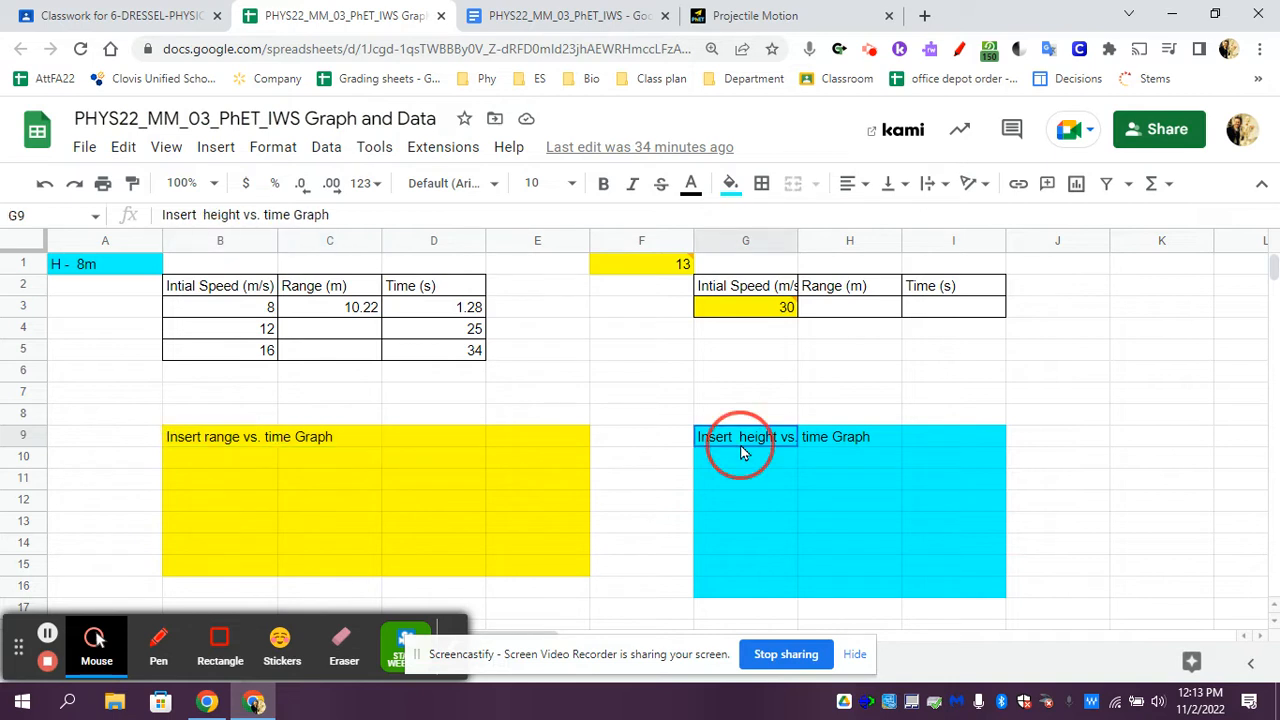
{"action": "left_click", "coordinate": [845, 450]}
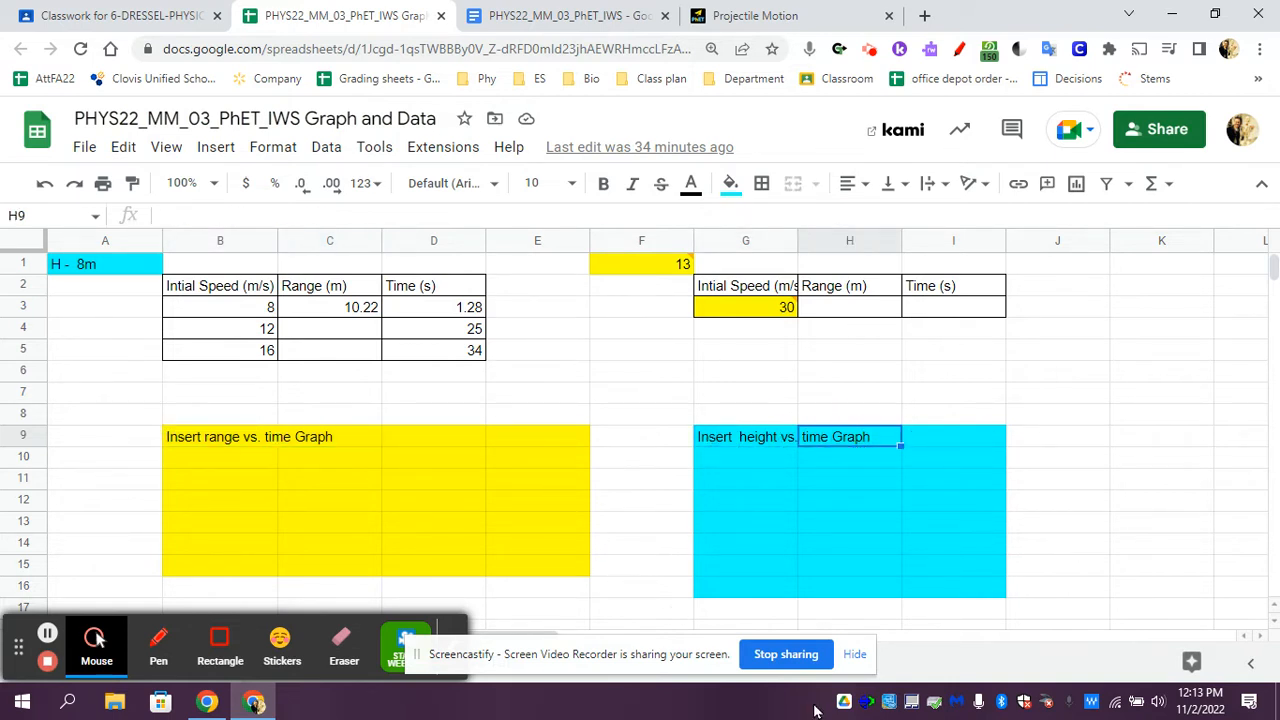
Clear the range value in the 8 m/s row of the H - 8m table.
{"action": "left_click", "coordinate": [854, 656]}
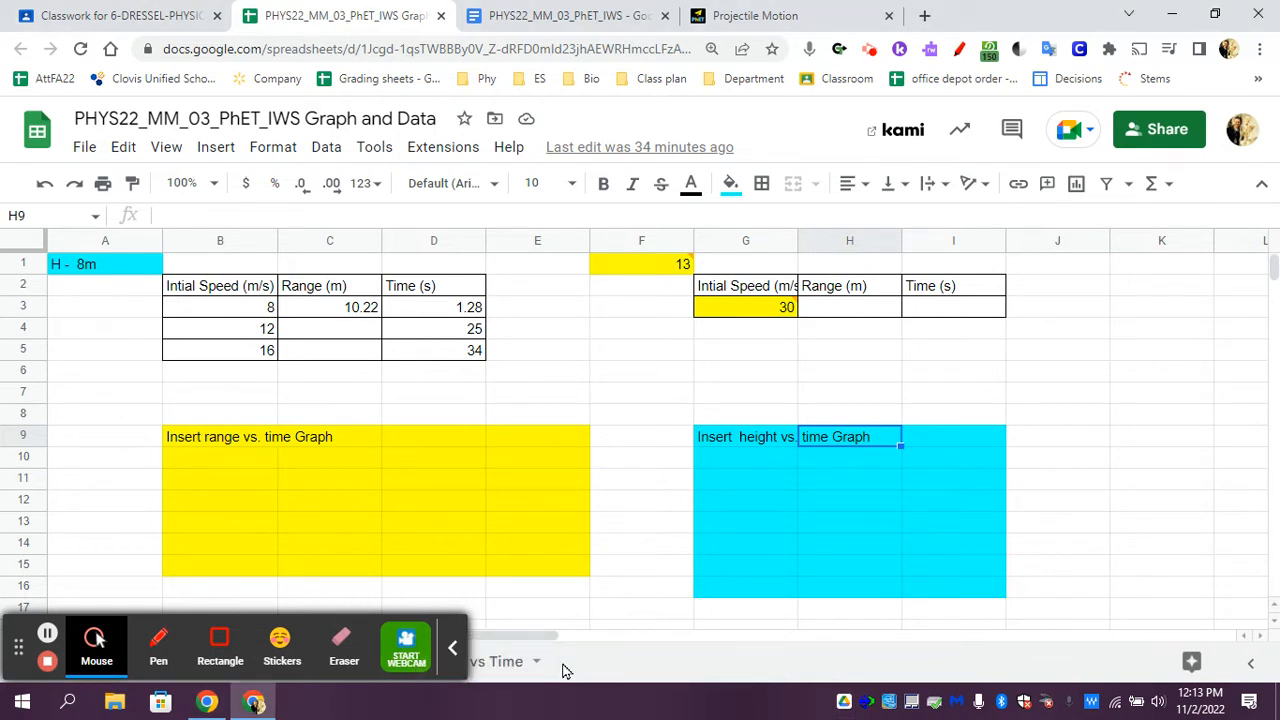
{"action": "left_click", "coordinate": [452, 648]}
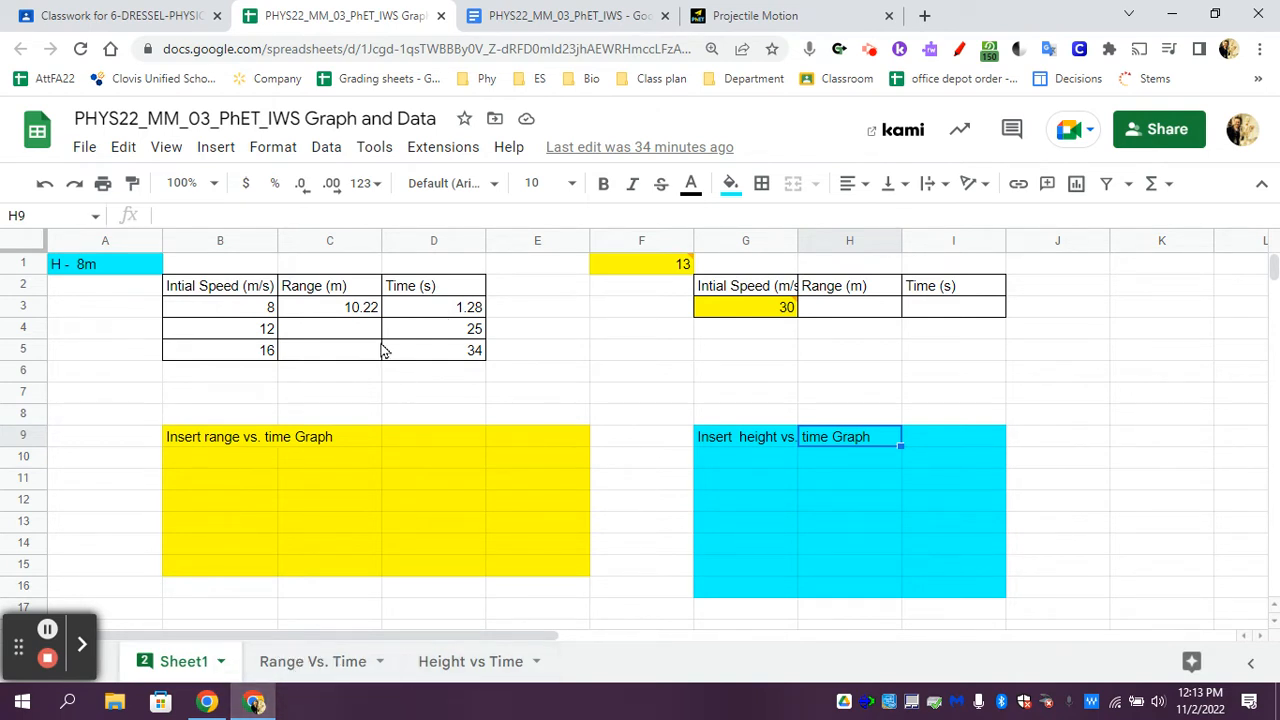
{"action": "left_click", "coordinate": [357, 310]}
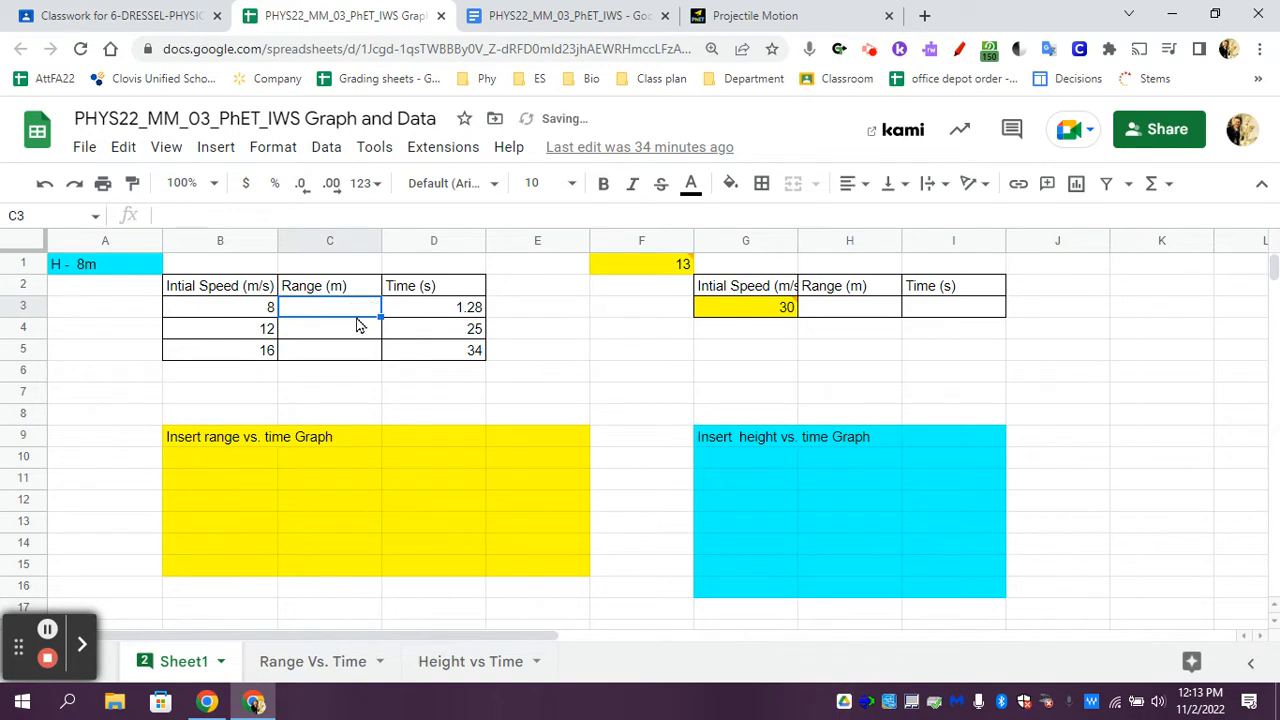
Go by way of the worksheet to the Projectile Motion simulation and open its Intro screen from the simulation's home screen.
{"action": "left_click", "coordinate": [510, 16]}
{"action": "left_click", "coordinate": [264, 453]}
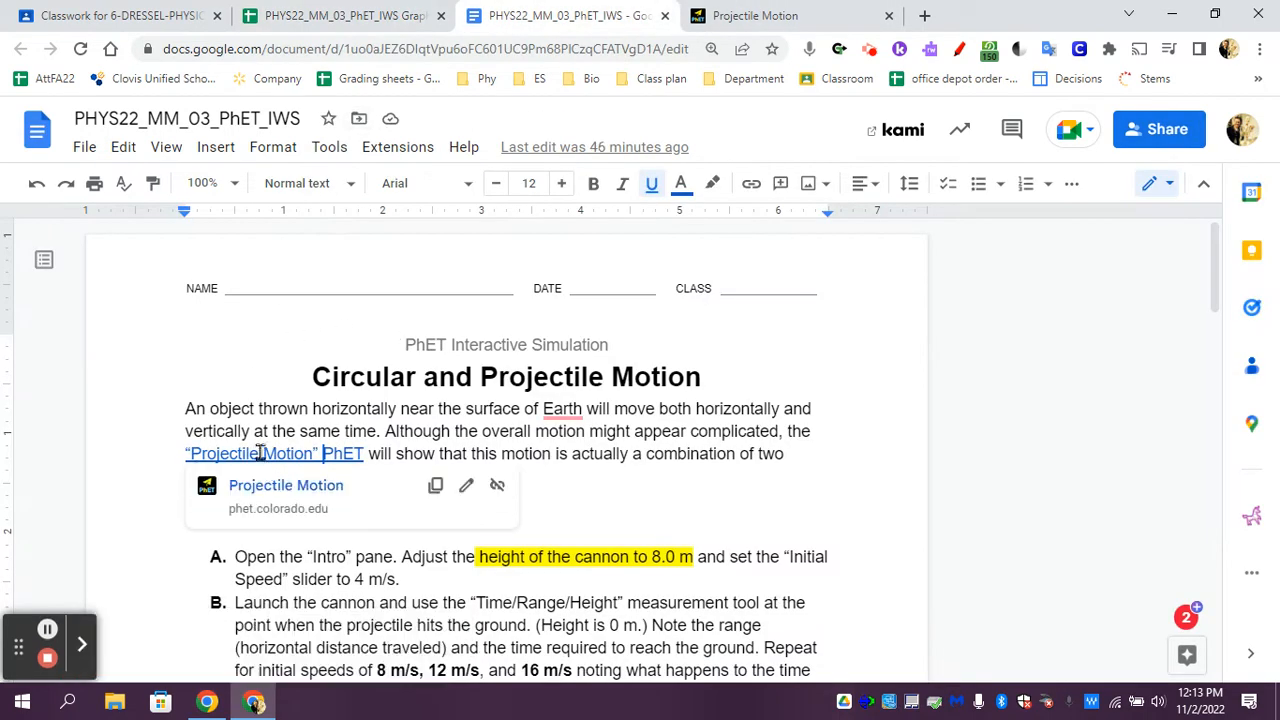
{"action": "left_click", "coordinate": [770, 16]}
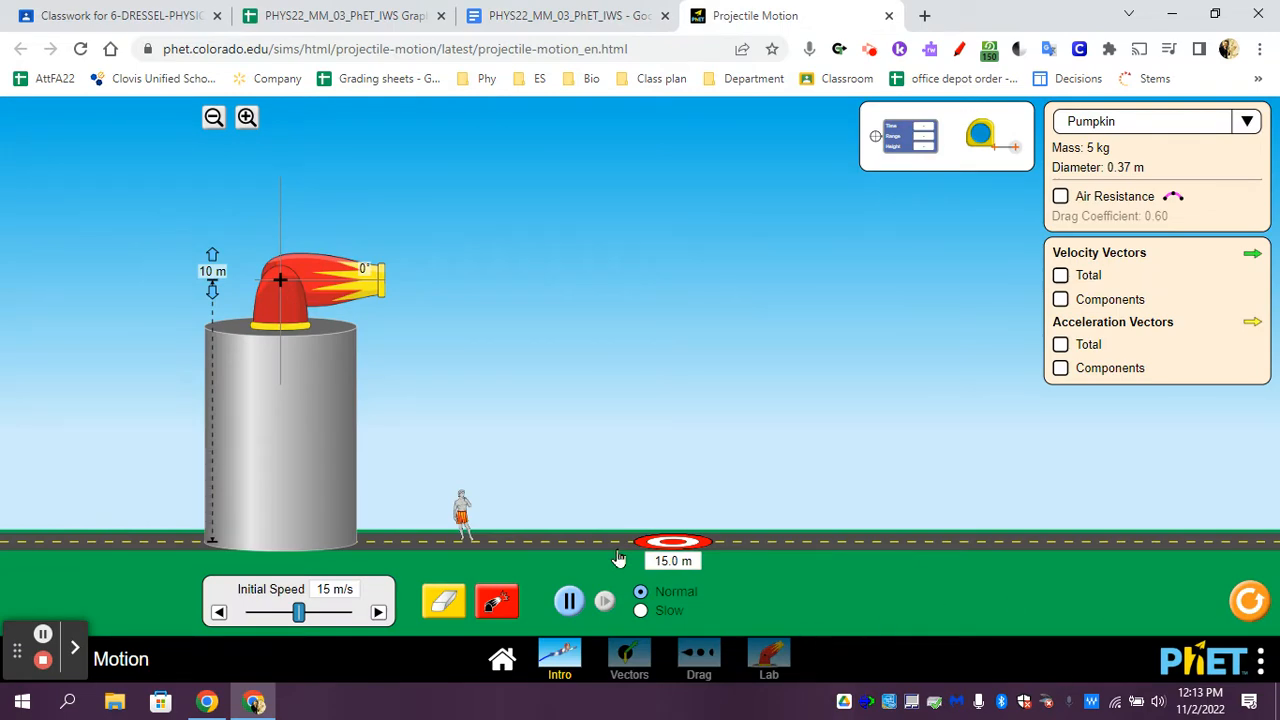
{"action": "left_click", "coordinate": [502, 657]}
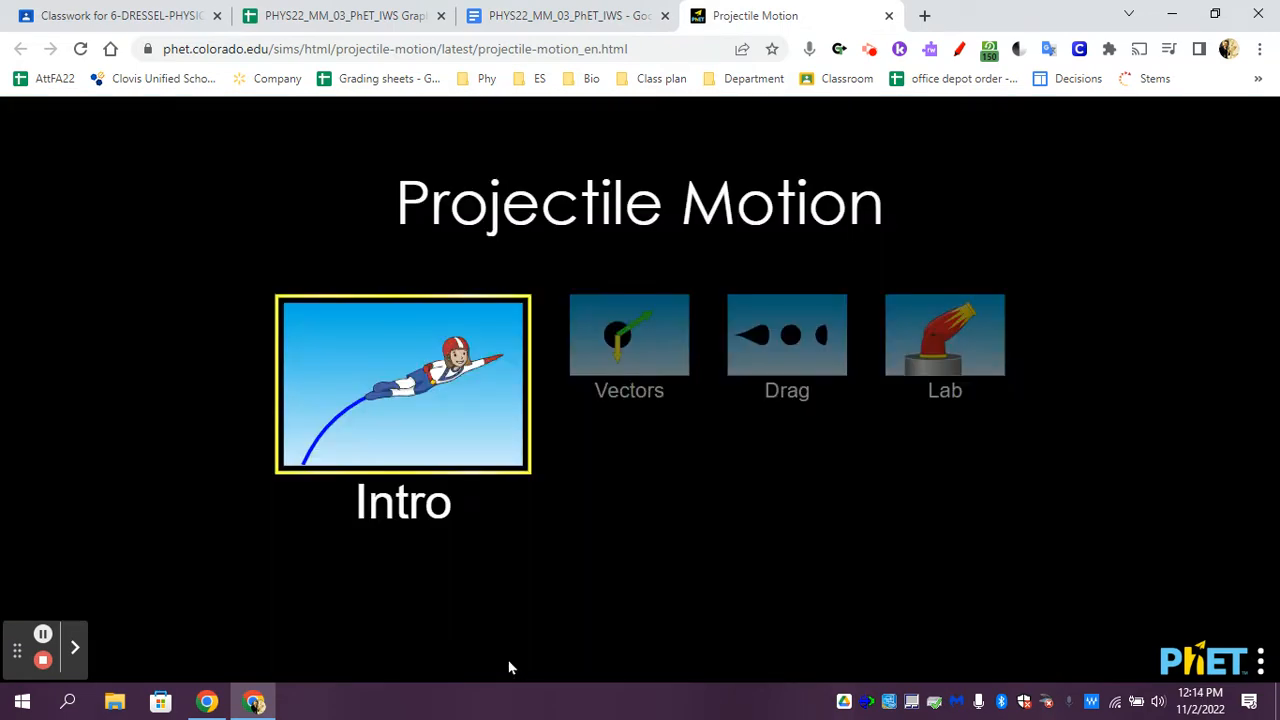
{"action": "left_click", "coordinate": [434, 400]}
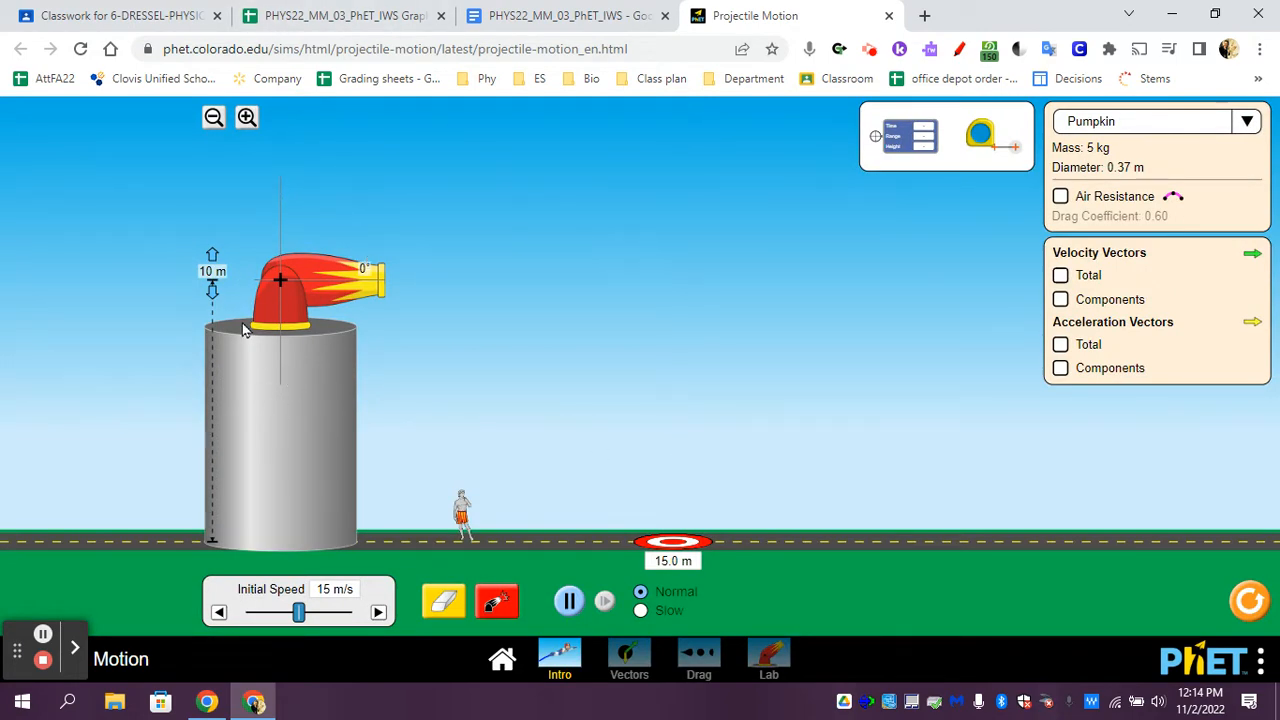
Check the cannon height in the worksheet's directions and set the simulation's cannon height to 8 m.
{"action": "left_click", "coordinate": [560, 15]}
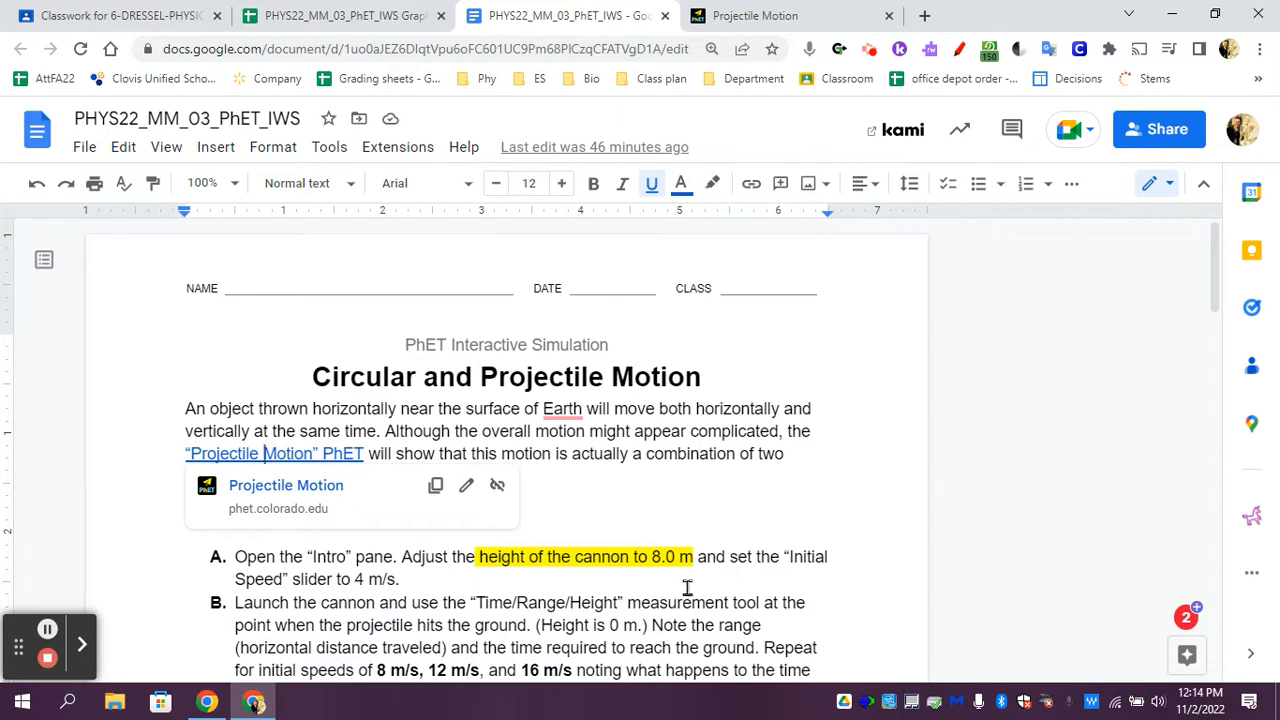
{"action": "left_click", "coordinate": [652, 566]}
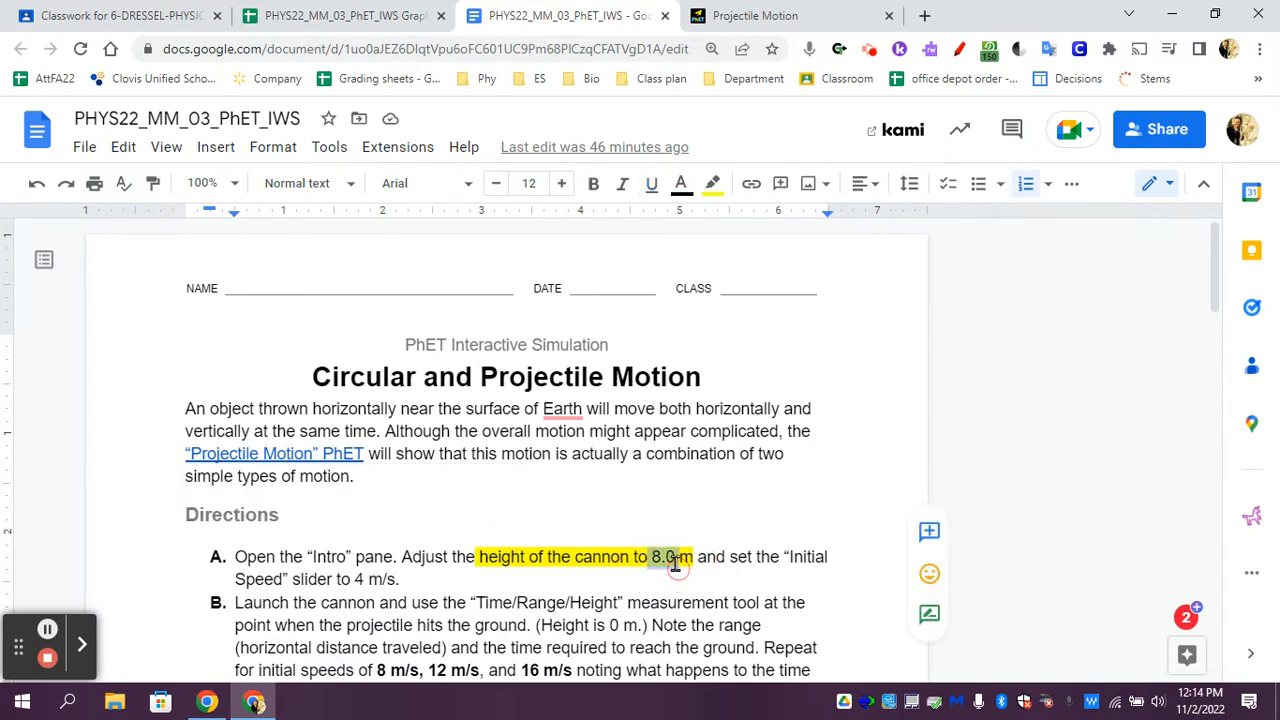
{"action": "left_click", "coordinate": [795, 10]}
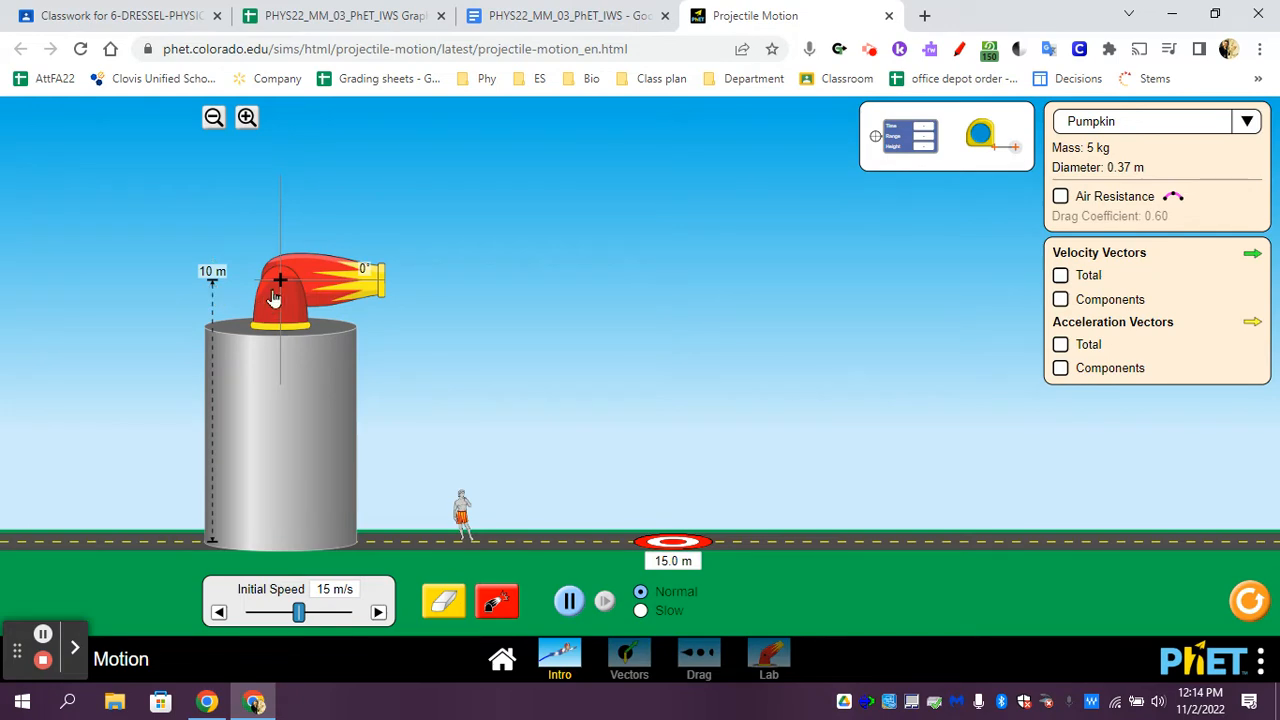
{"action": "left_click_drag", "start_coordinate": [278, 287], "coordinate": [285, 340]}
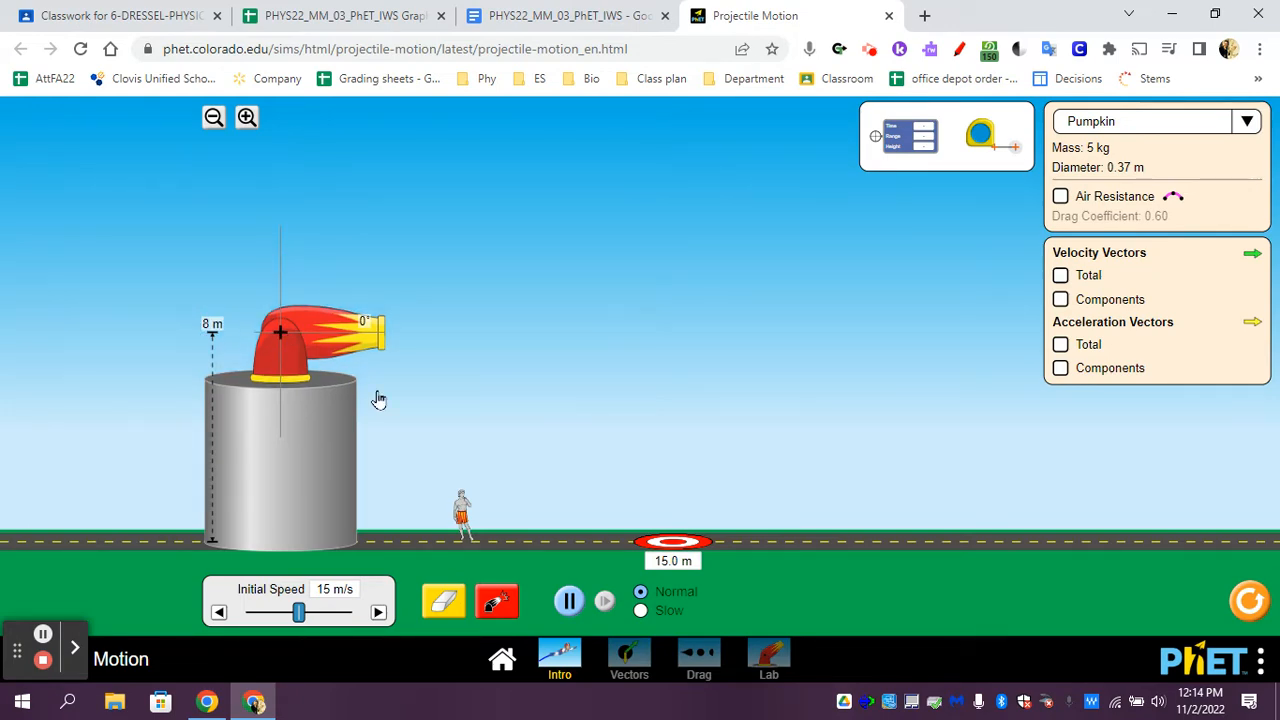
Look up the required launch speeds in the worksheet's directions and set the cannon's initial speed to 8 m/s.
{"action": "left_click", "coordinate": [551, 21]}
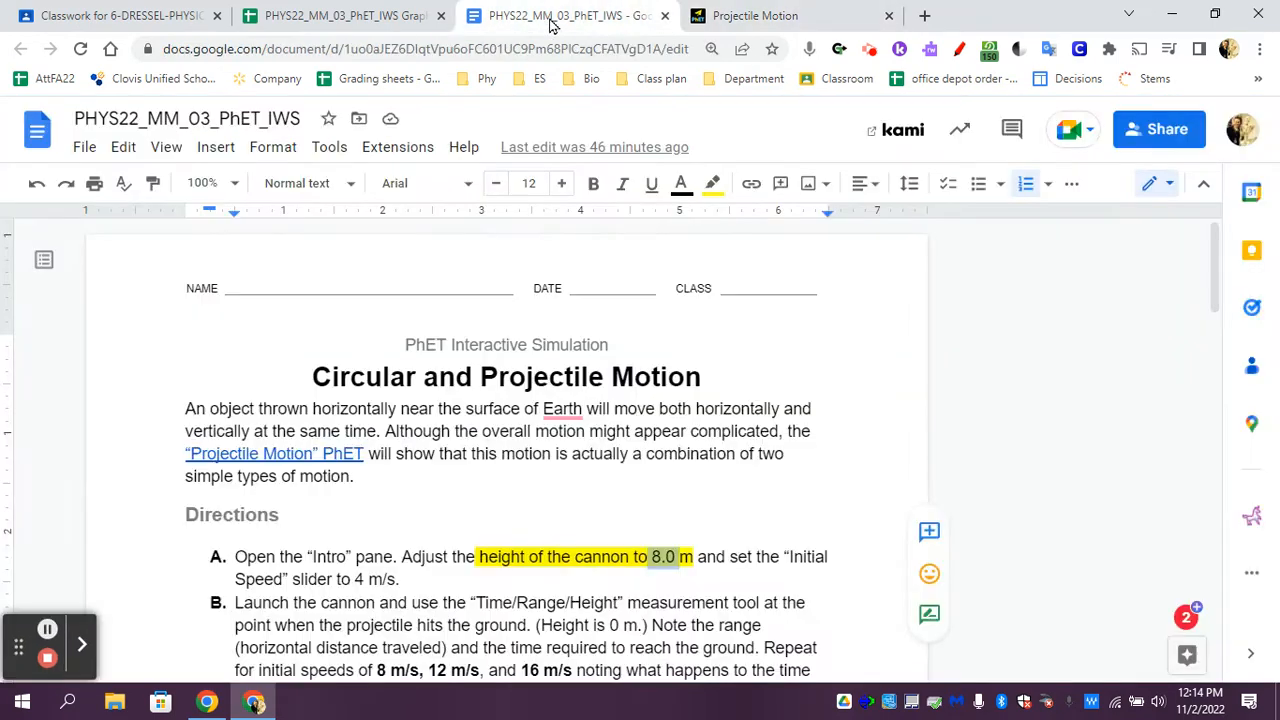
{"action": "scroll", "coordinate": [687, 580], "scroll_direction": "down", "scroll_amount": 5}
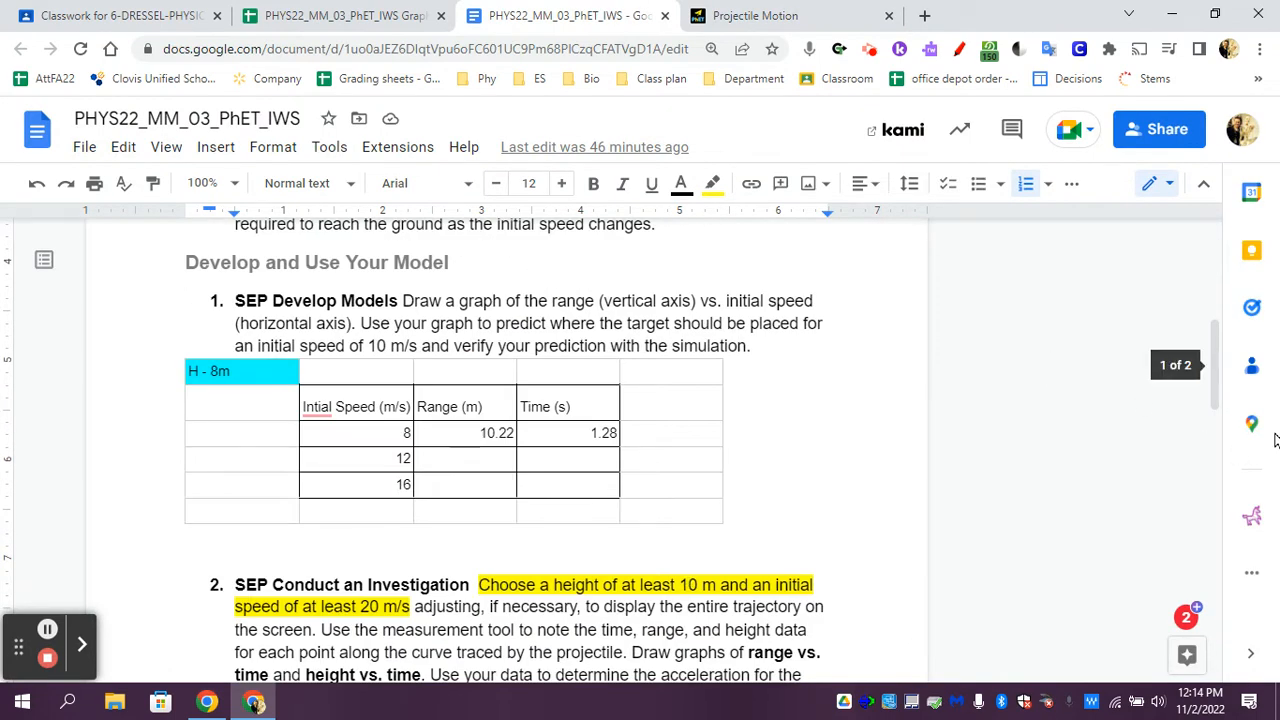
{"action": "left_click_drag", "start_coordinate": [1213, 364], "coordinate": [1220, 297]}
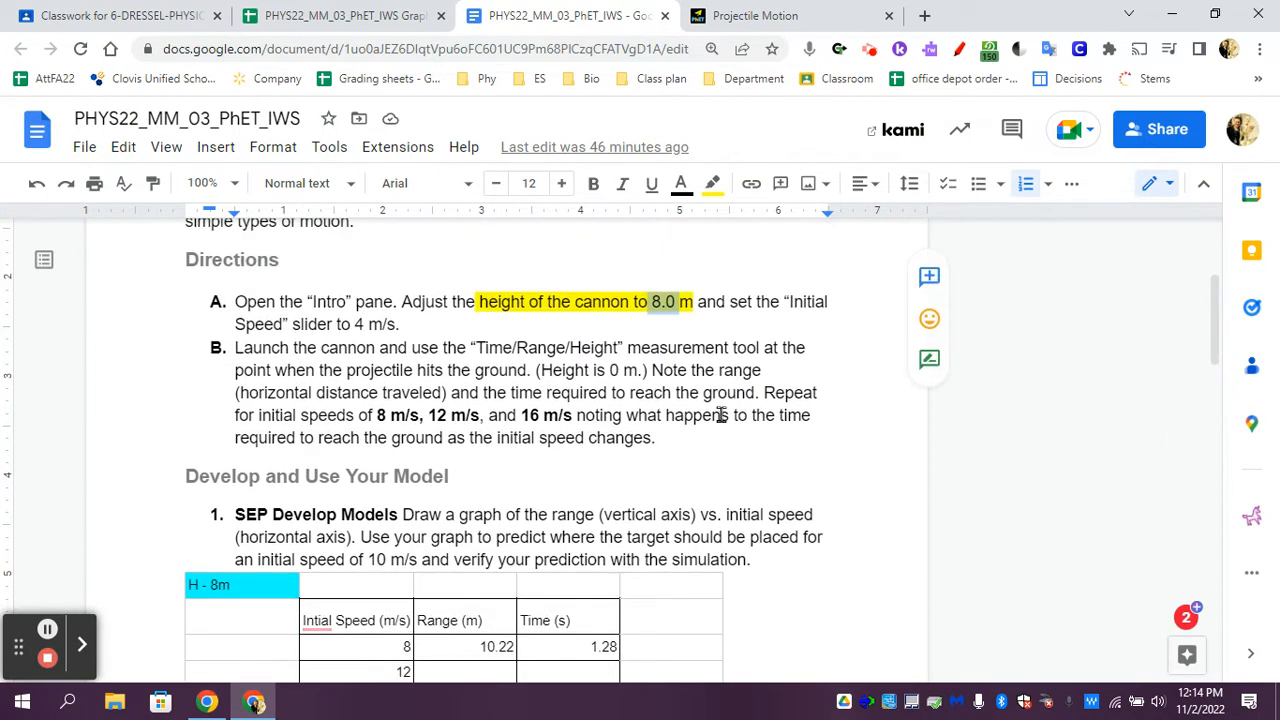
{"action": "left_click_drag", "start_coordinate": [377, 418], "coordinate": [419, 418]}
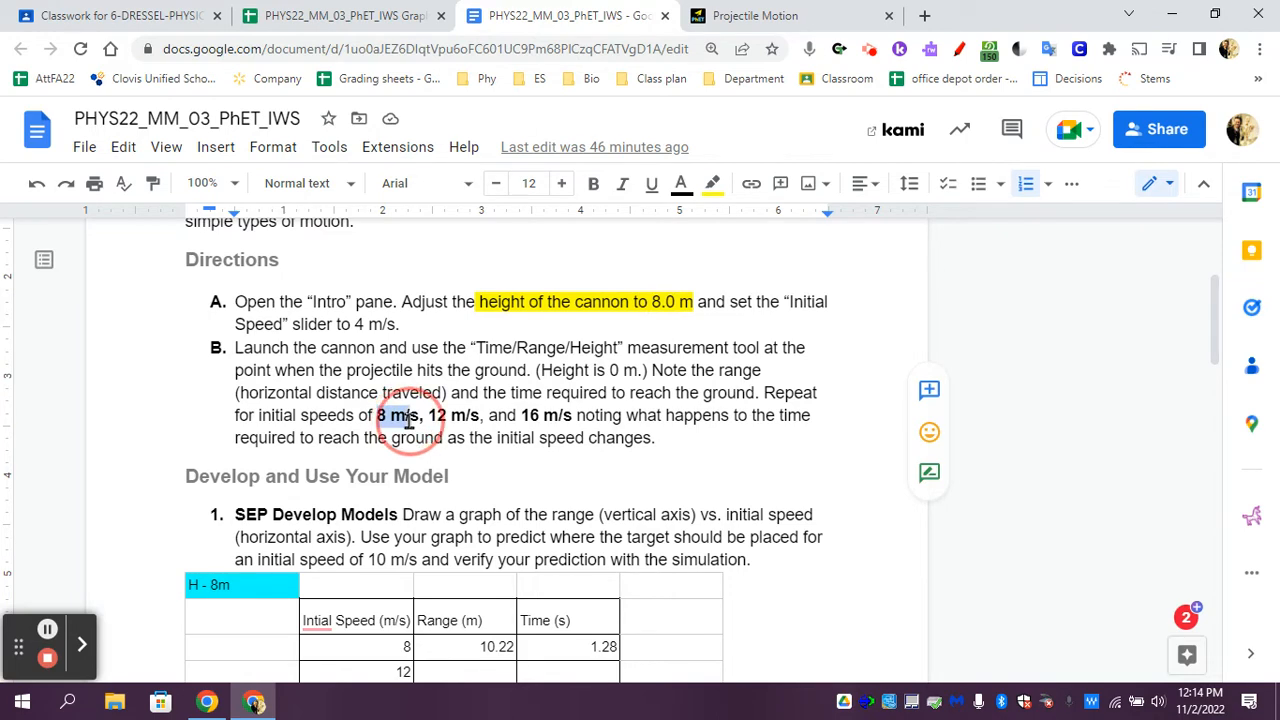
{"action": "left_click", "coordinate": [430, 416]}
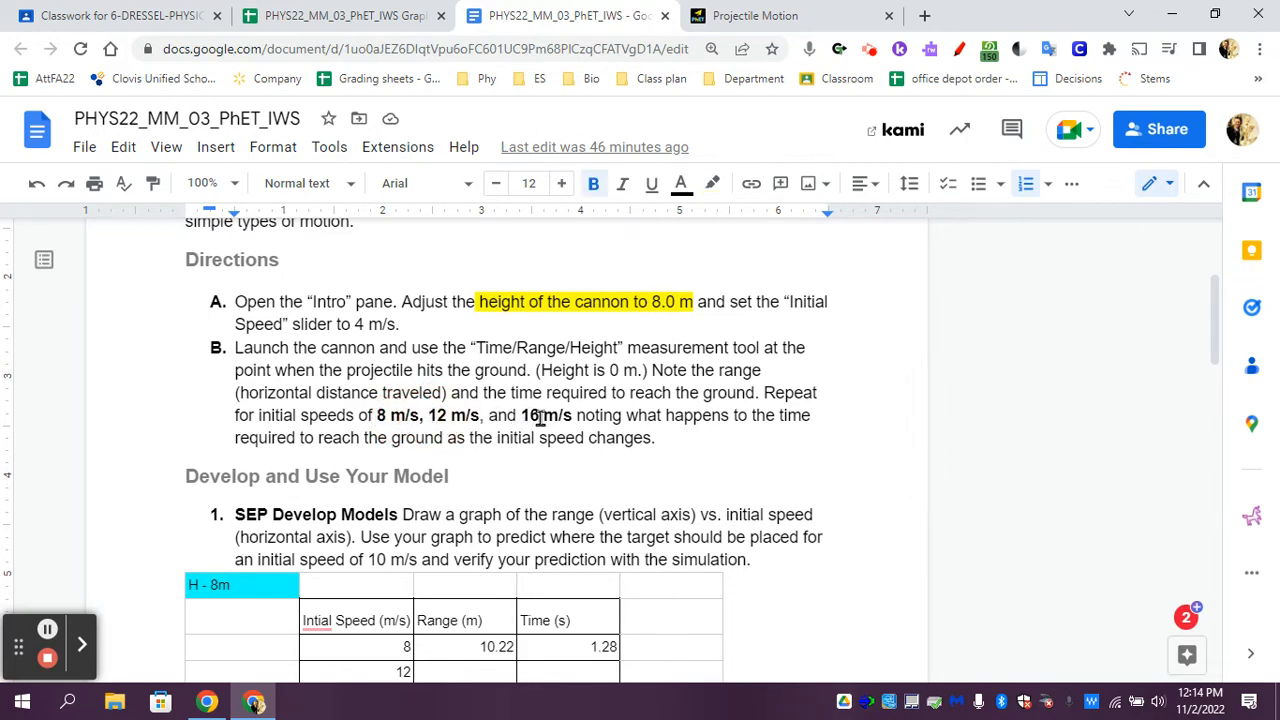
{"action": "left_click", "coordinate": [730, 16]}
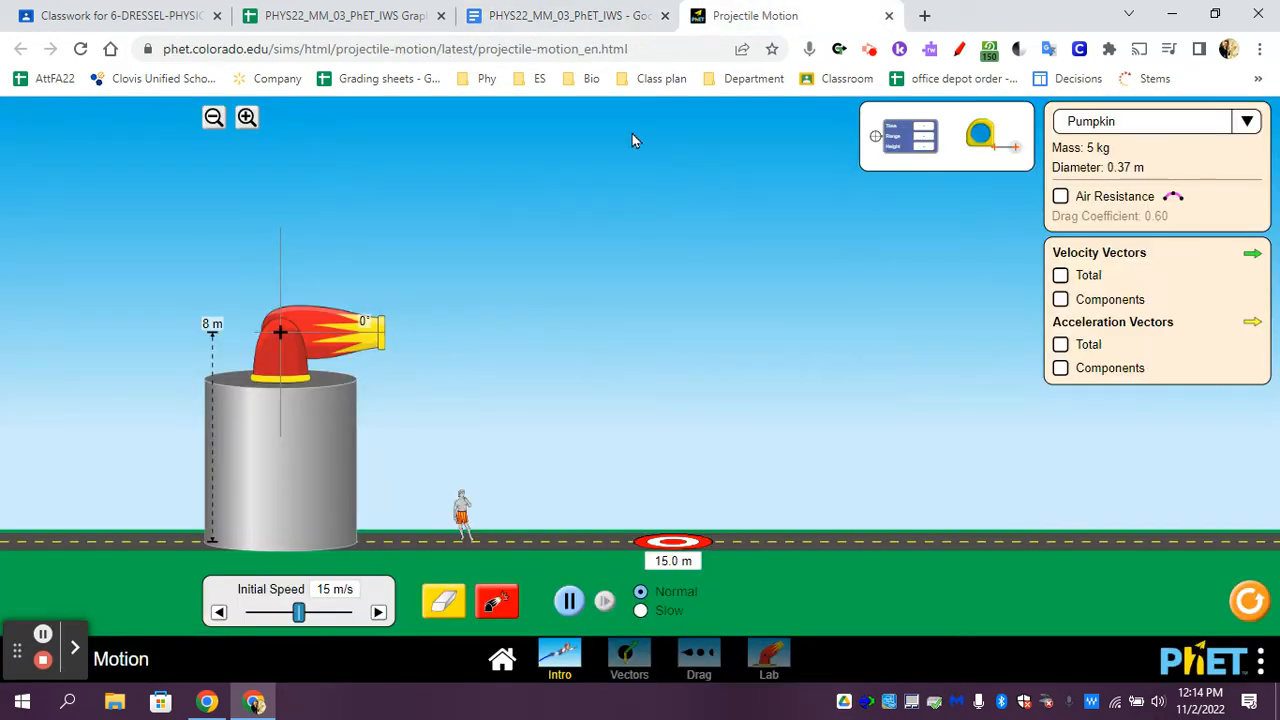
{"action": "left_click", "coordinate": [218, 613]}
{"action": "left_click", "coordinate": [218, 613]}
{"action": "left_click", "coordinate": [218, 613]}
{"action": "left_click", "coordinate": [218, 613]}
{"action": "left_click", "coordinate": [218, 613]}
{"action": "left_click", "coordinate": [218, 613]}
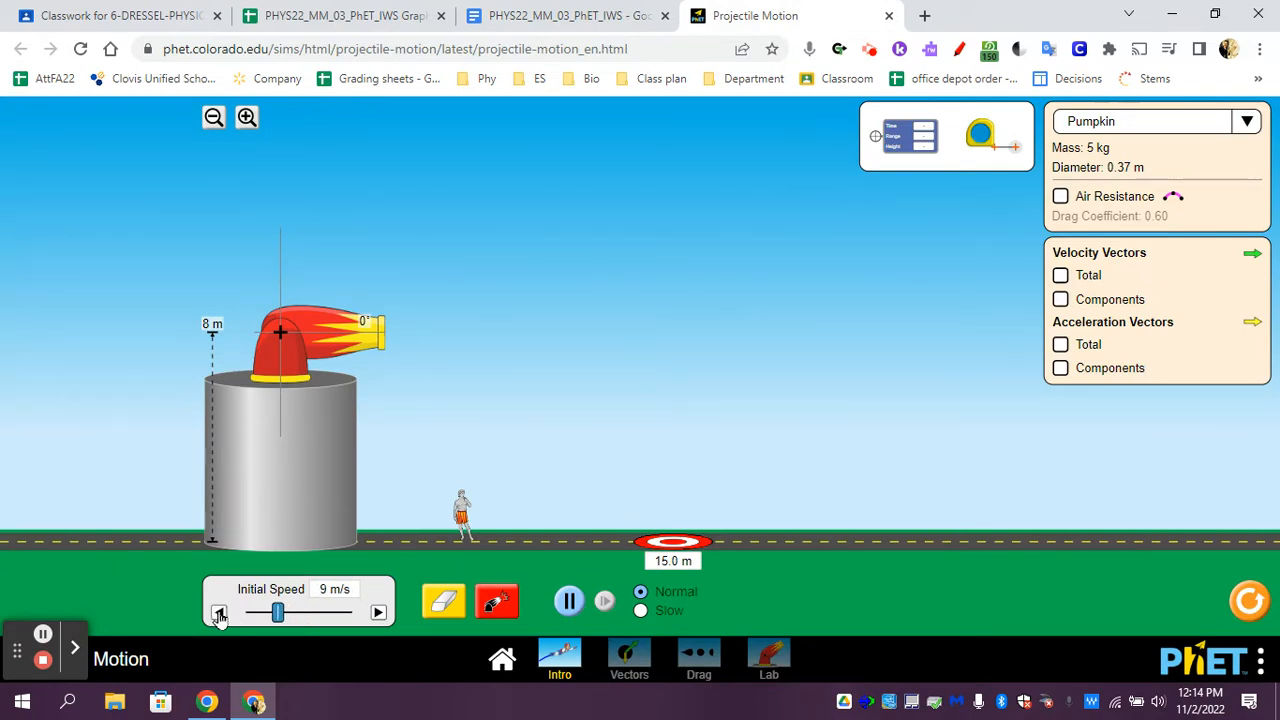
{"action": "left_click", "coordinate": [378, 613]}
{"action": "left_click", "coordinate": [220, 614]}
Launch the pumpkin and place the Time/Range/Height measurement tool on its landing point on the ground.
{"action": "left_click", "coordinate": [498, 610]}
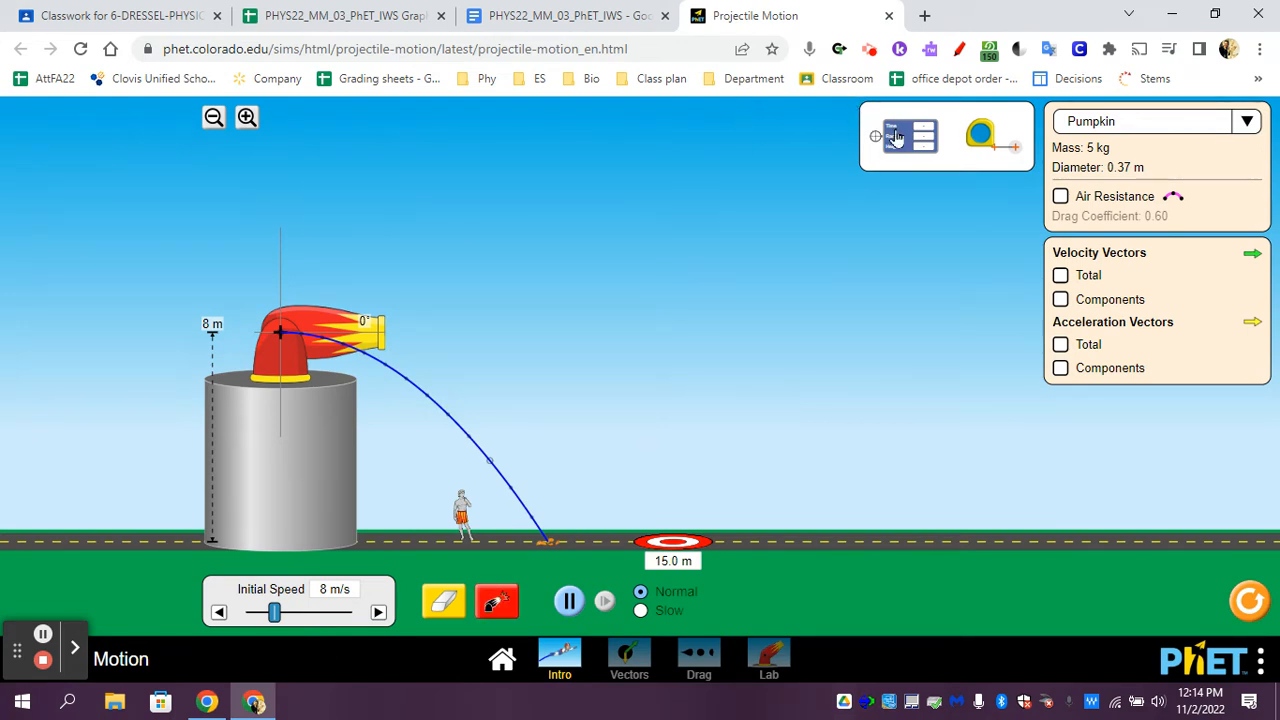
{"action": "left_click_drag", "start_coordinate": [910, 143], "coordinate": [707, 552]}
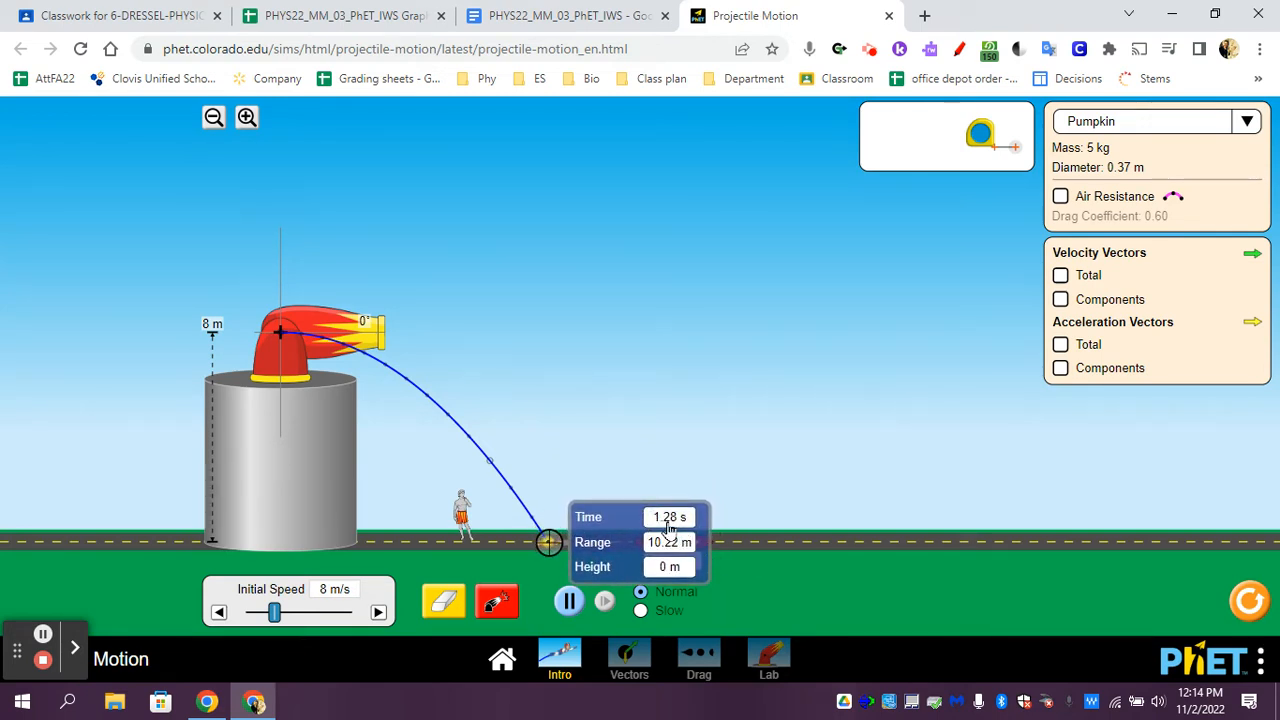
Review where the 8 m/s range and time belong in the spreadsheet and worksheet, and return to the simulation's landing readings.
{"action": "left_click", "coordinate": [585, 20]}
{"action": "left_click", "coordinate": [290, 20]}
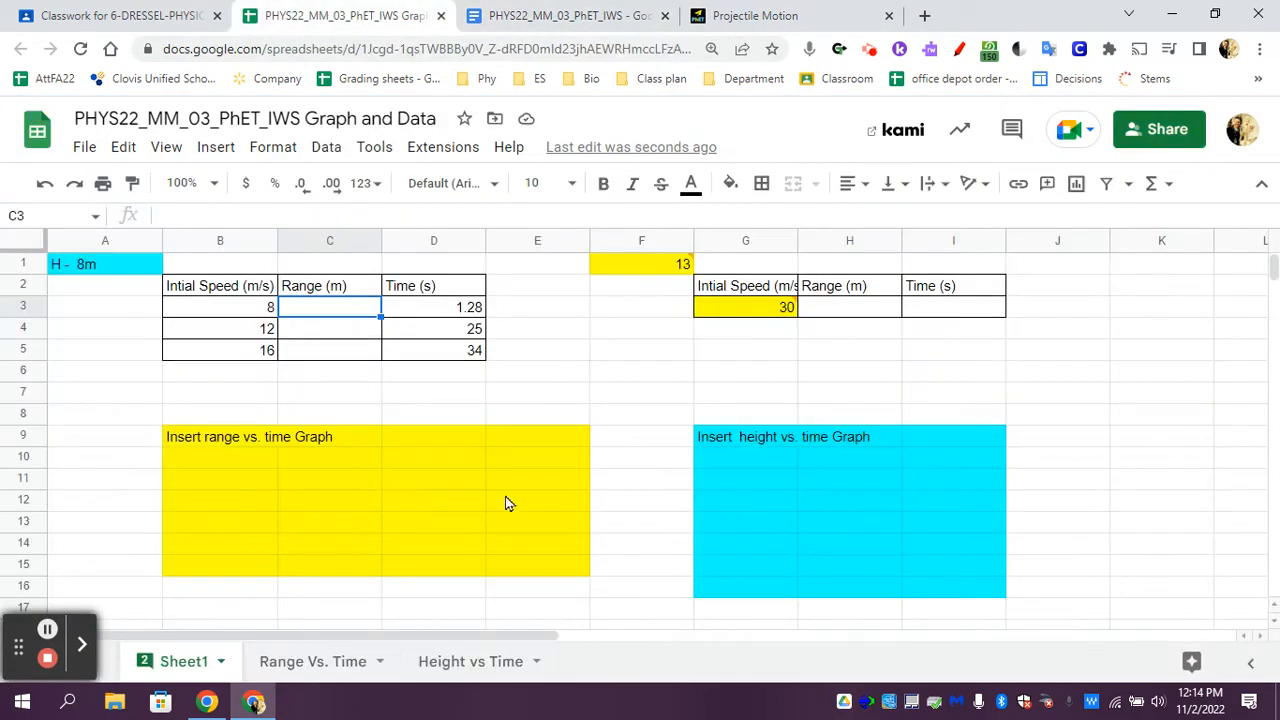
{"action": "left_click", "coordinate": [414, 309]}
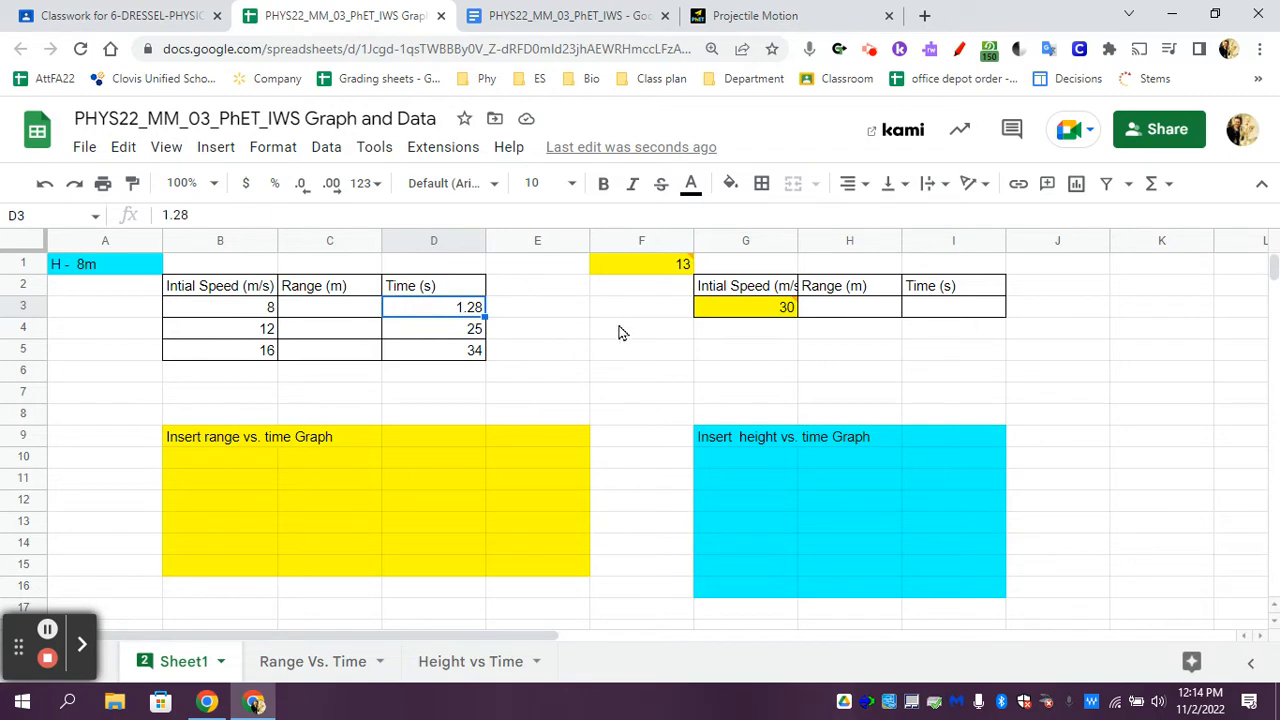
{"action": "left_click", "coordinate": [540, 16]}
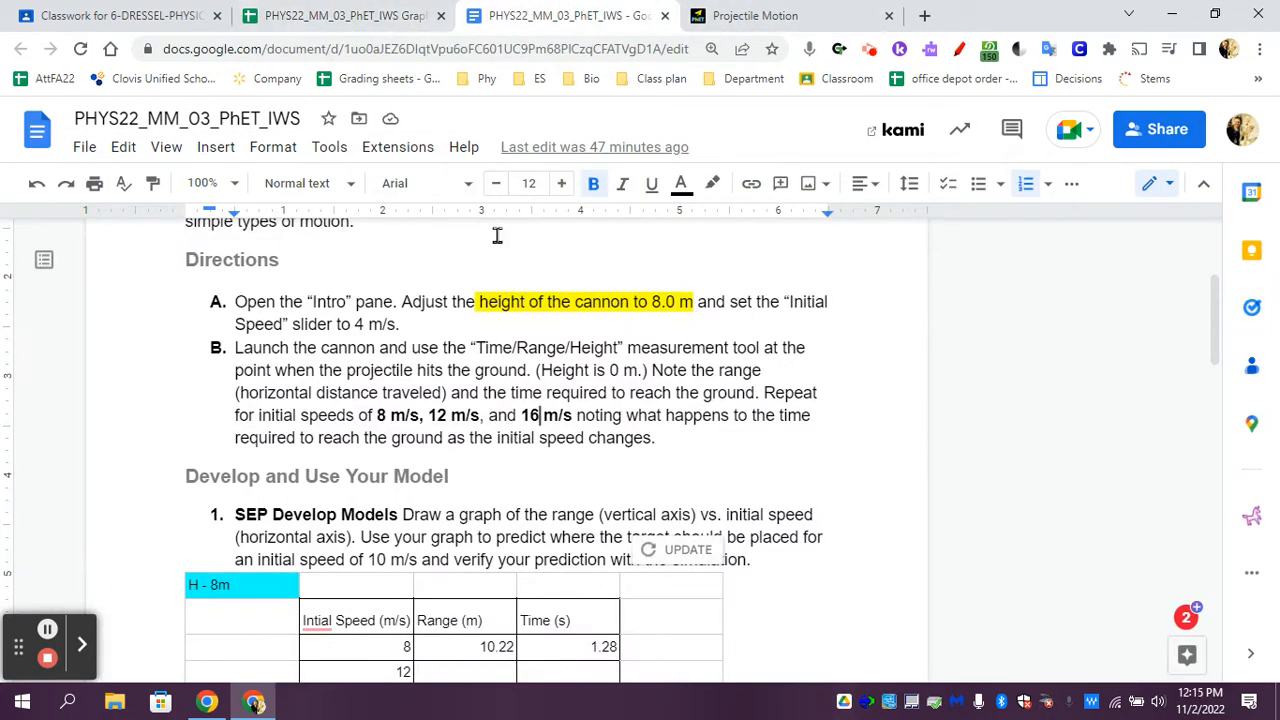
{"action": "left_click", "coordinate": [368, 20]}
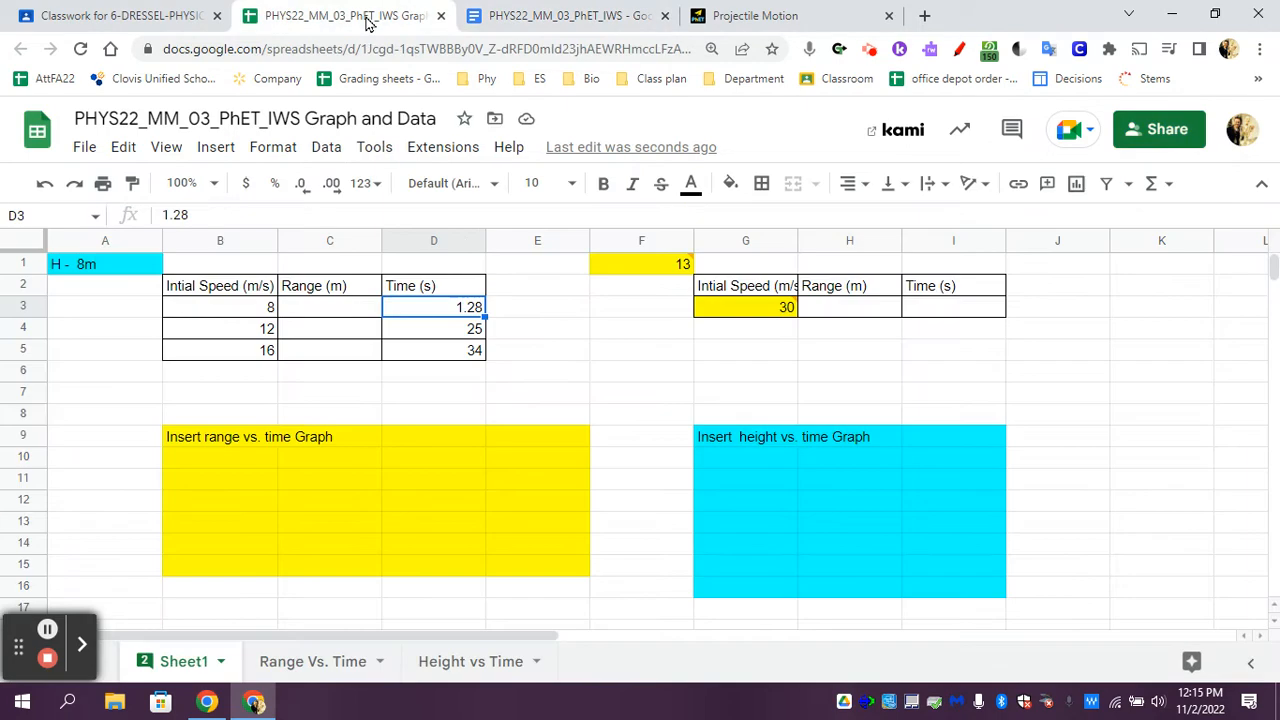
{"action": "left_click", "coordinate": [740, 16]}
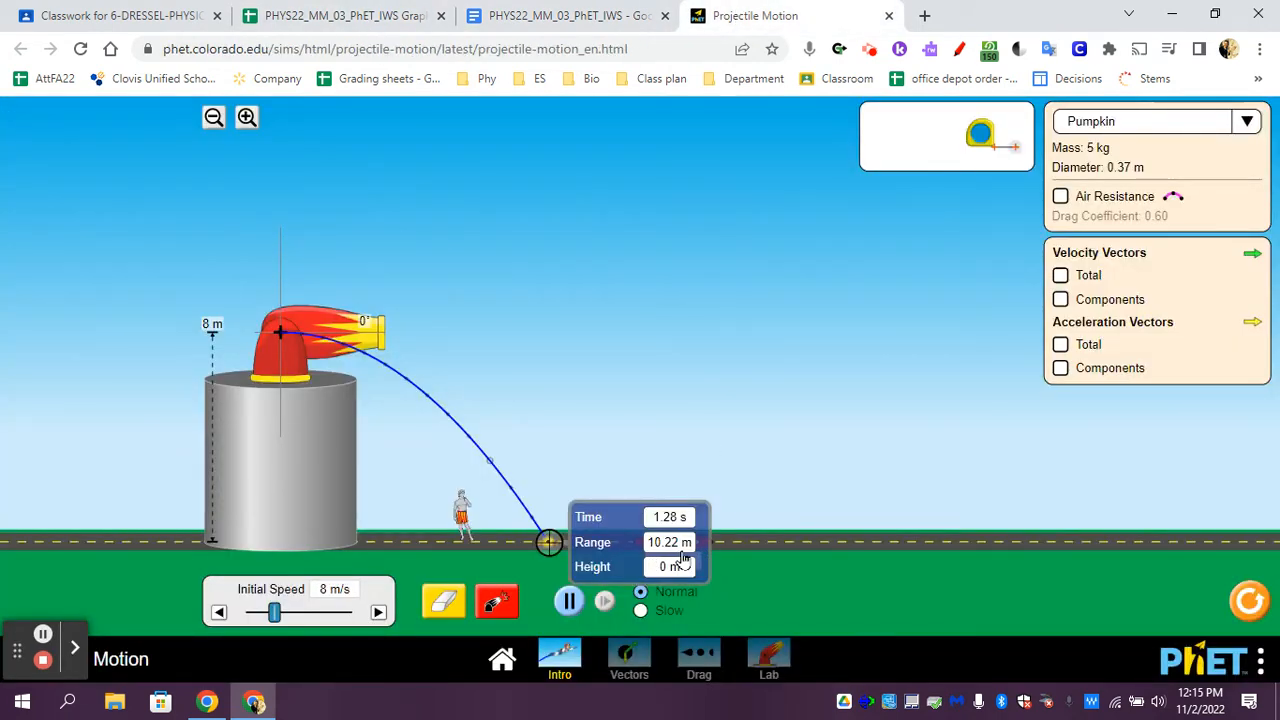
Record the 8 m/s launch's range as 10.22 in cell C3 of the spreadsheet.
{"action": "left_click", "coordinate": [520, 15]}
{"action": "left_click", "coordinate": [340, 15]}
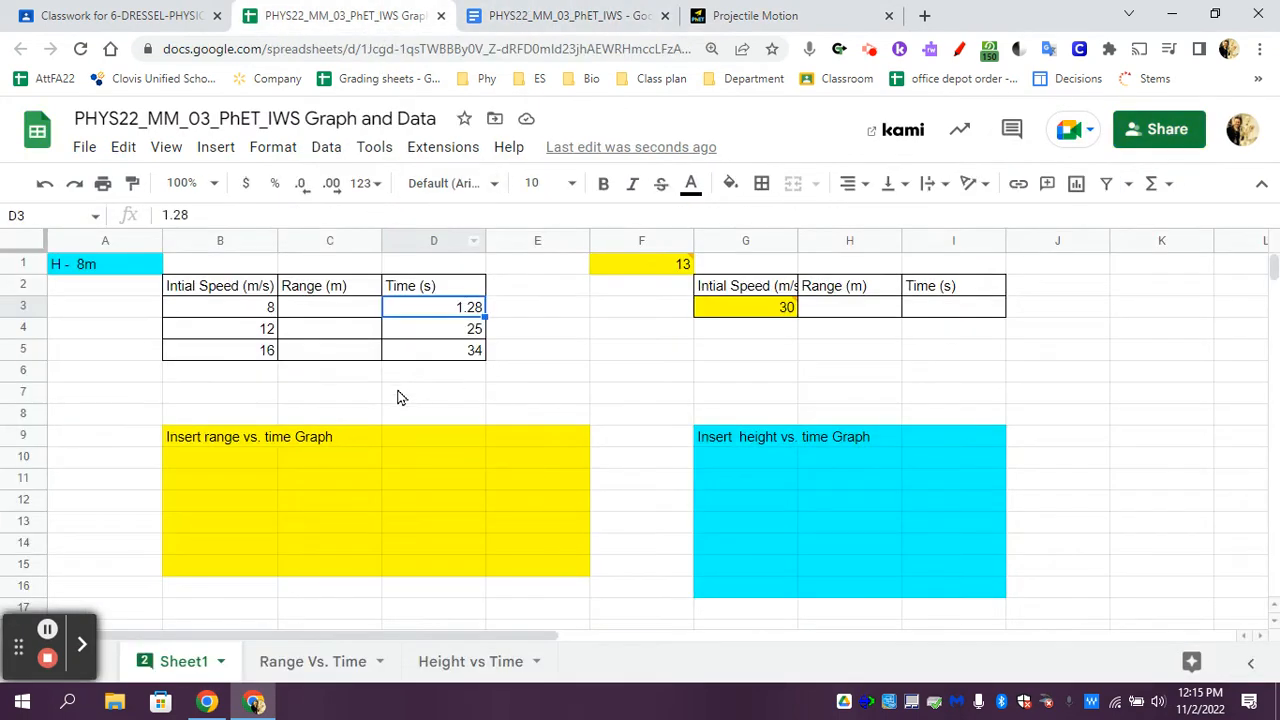
{"action": "left_click", "coordinate": [344, 296]}
{"action": "left_click", "coordinate": [353, 313]}
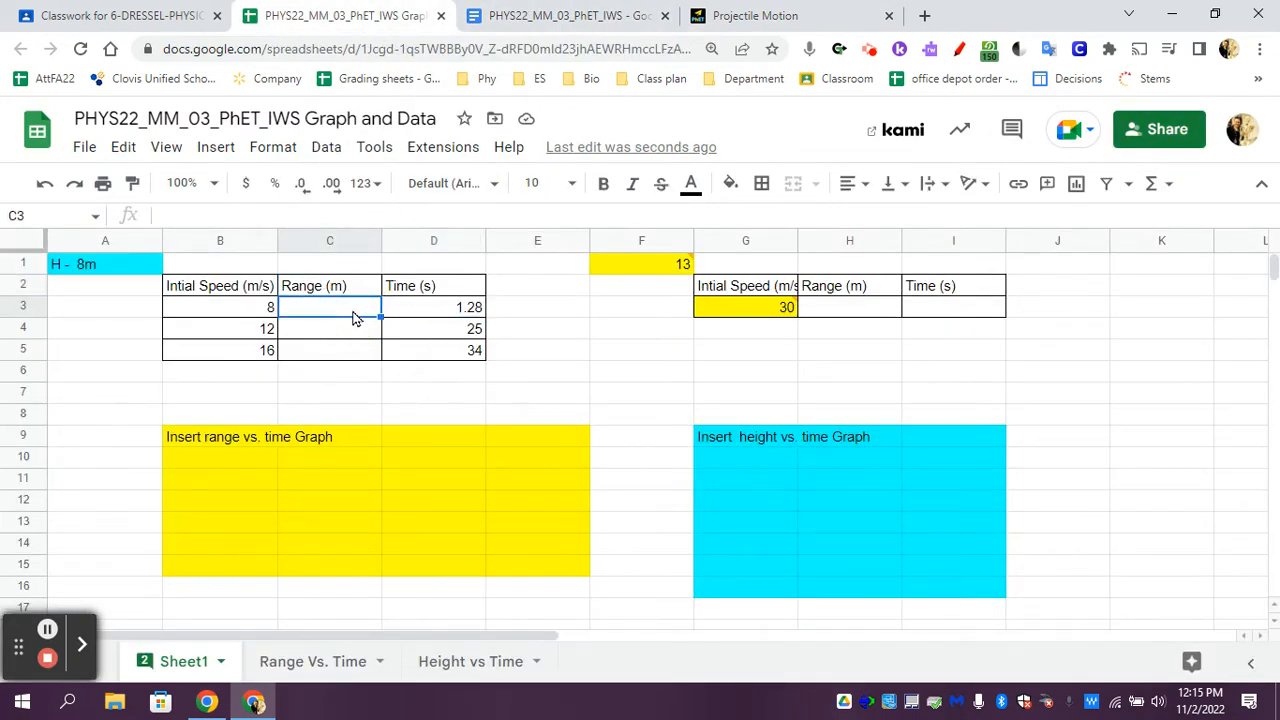
{"action": "type", "text": "10.22"}
{"action": "key", "text": "Return"}
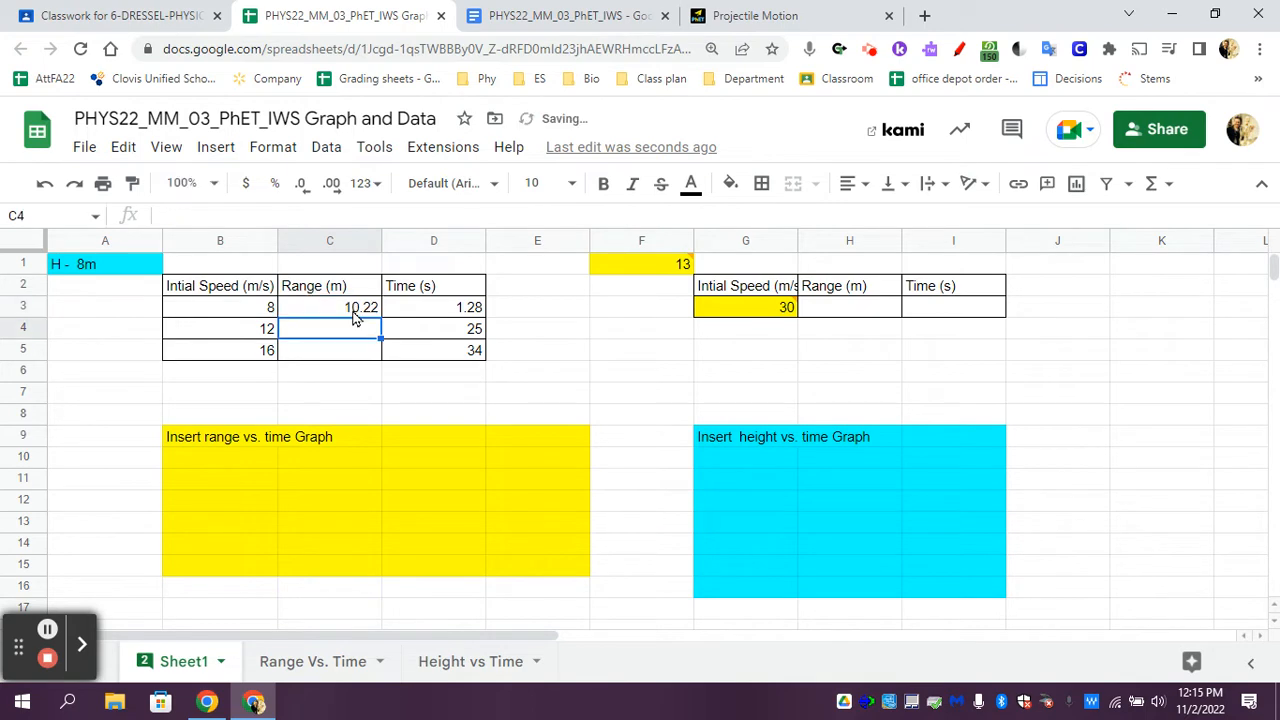
Check the next launch speed in the worksheet's directions, set the cannon's initial speed to 12 m/s and launch the pumpkin.
{"action": "left_click", "coordinate": [555, 15]}
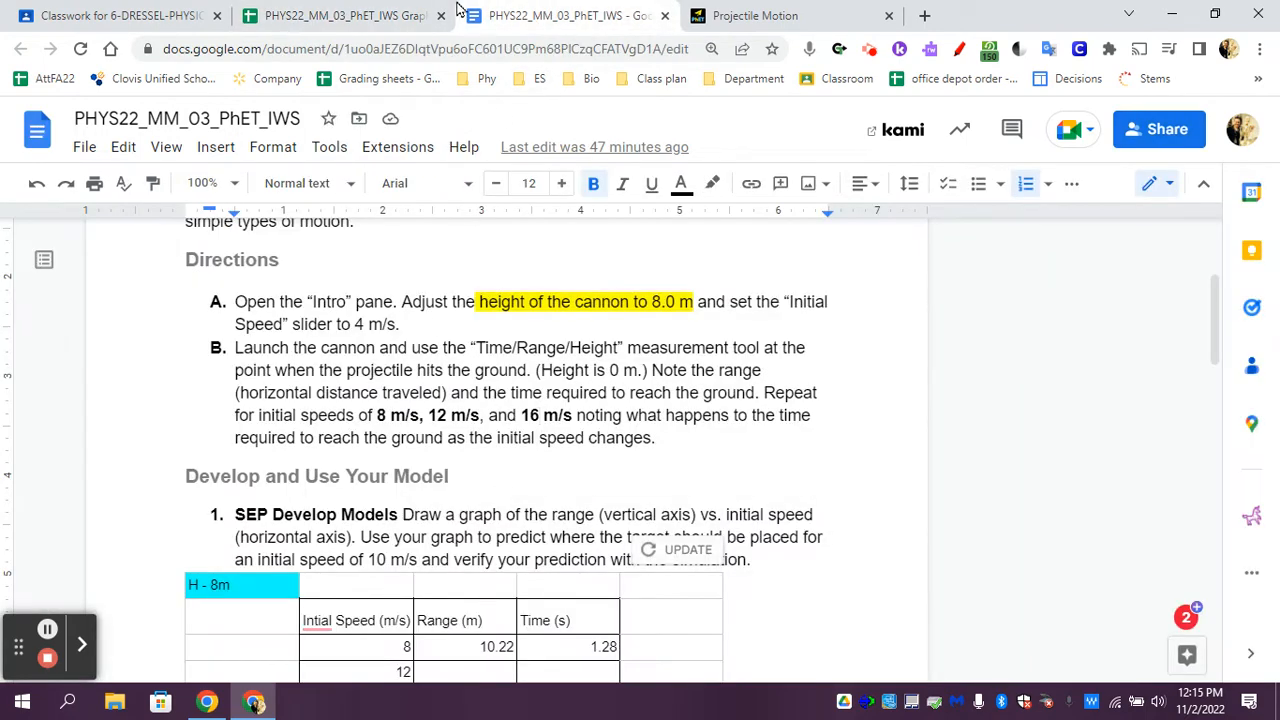
{"action": "left_click", "coordinate": [777, 17]}
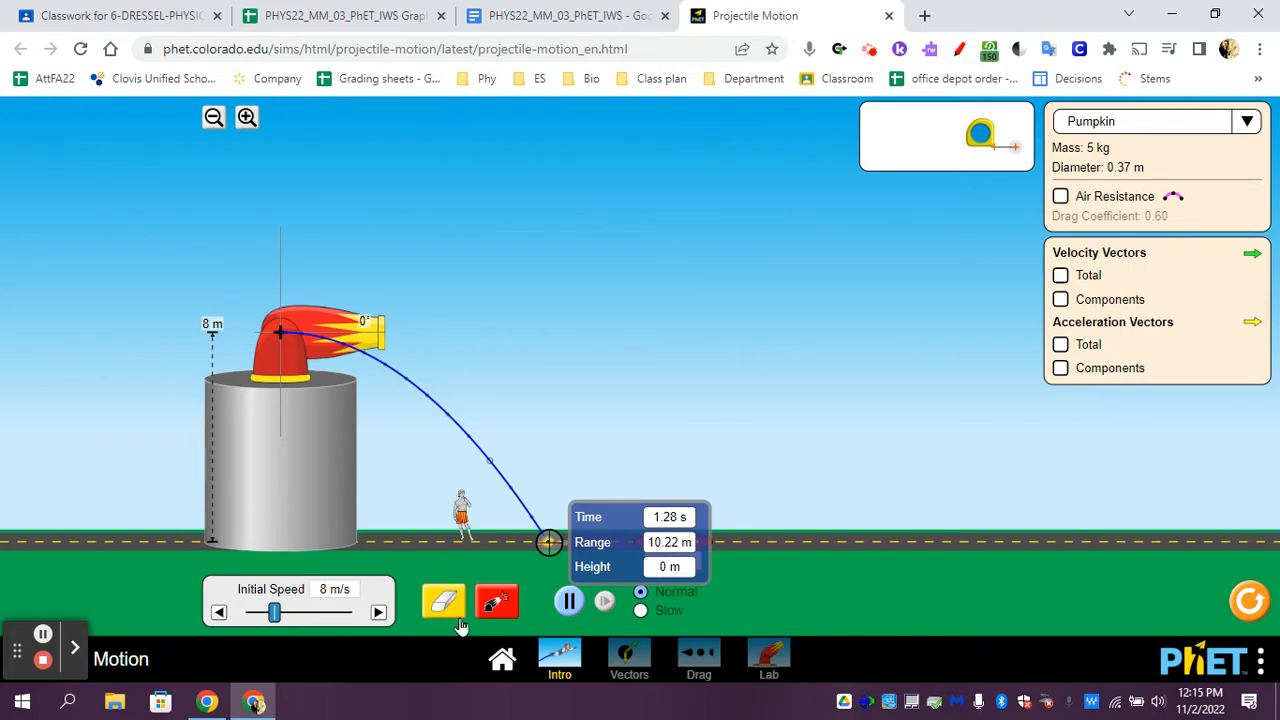
{"action": "left_click", "coordinate": [379, 613]}
{"action": "left_click", "coordinate": [379, 613]}
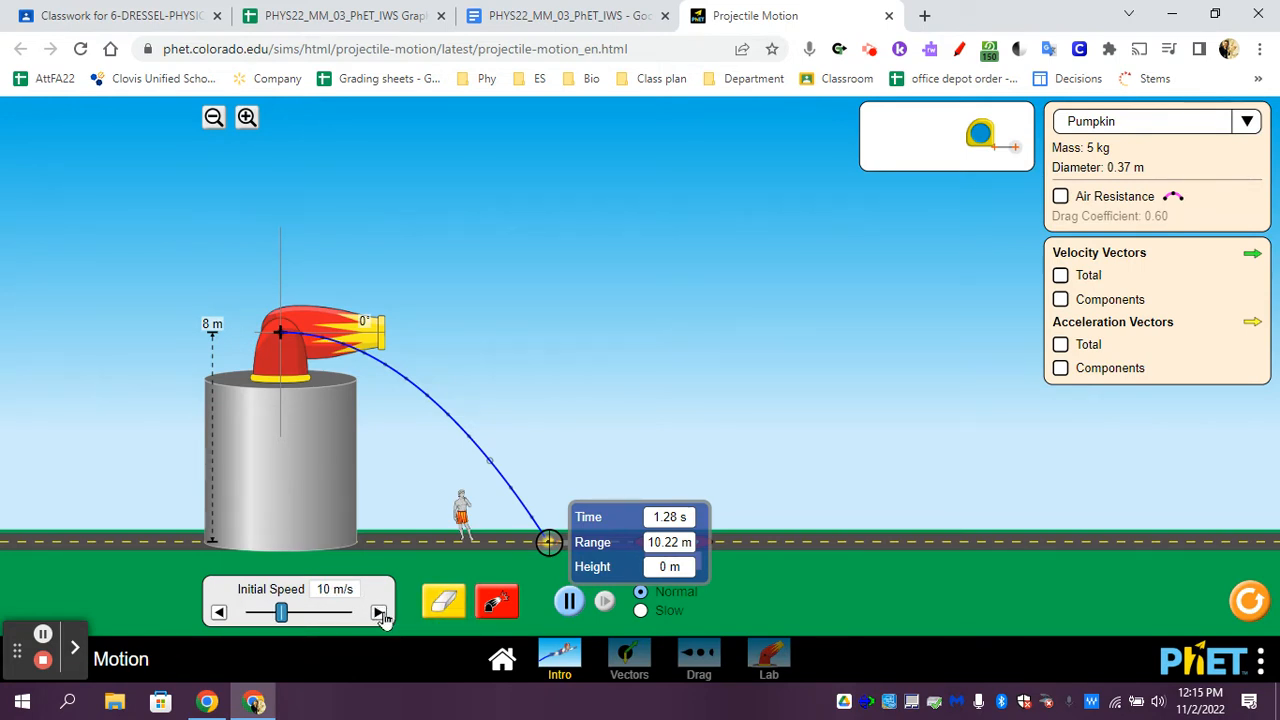
{"action": "left_click", "coordinate": [379, 613]}
{"action": "left_click", "coordinate": [379, 613]}
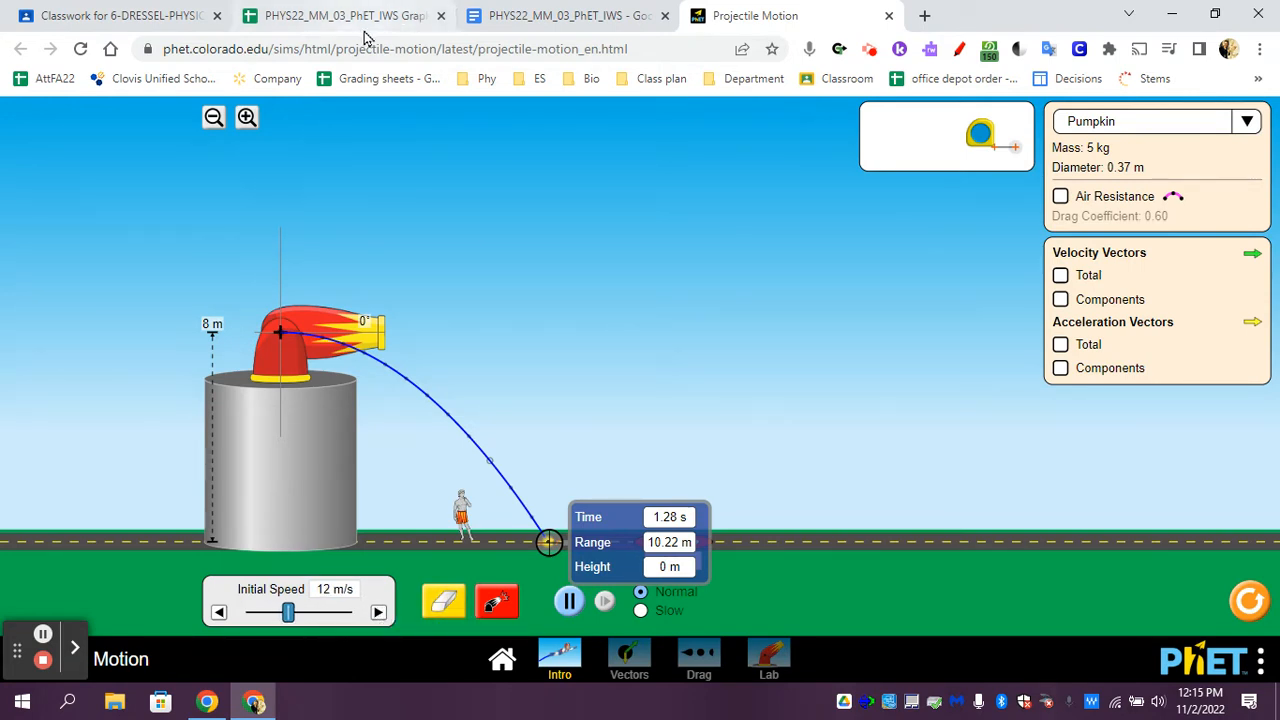
{"action": "left_click", "coordinate": [497, 601]}
Back in the simulation, set the initial speed to 16 m/s, erase the existing trajectories and launch the pumpkin.
{"action": "left_click", "coordinate": [565, 15]}
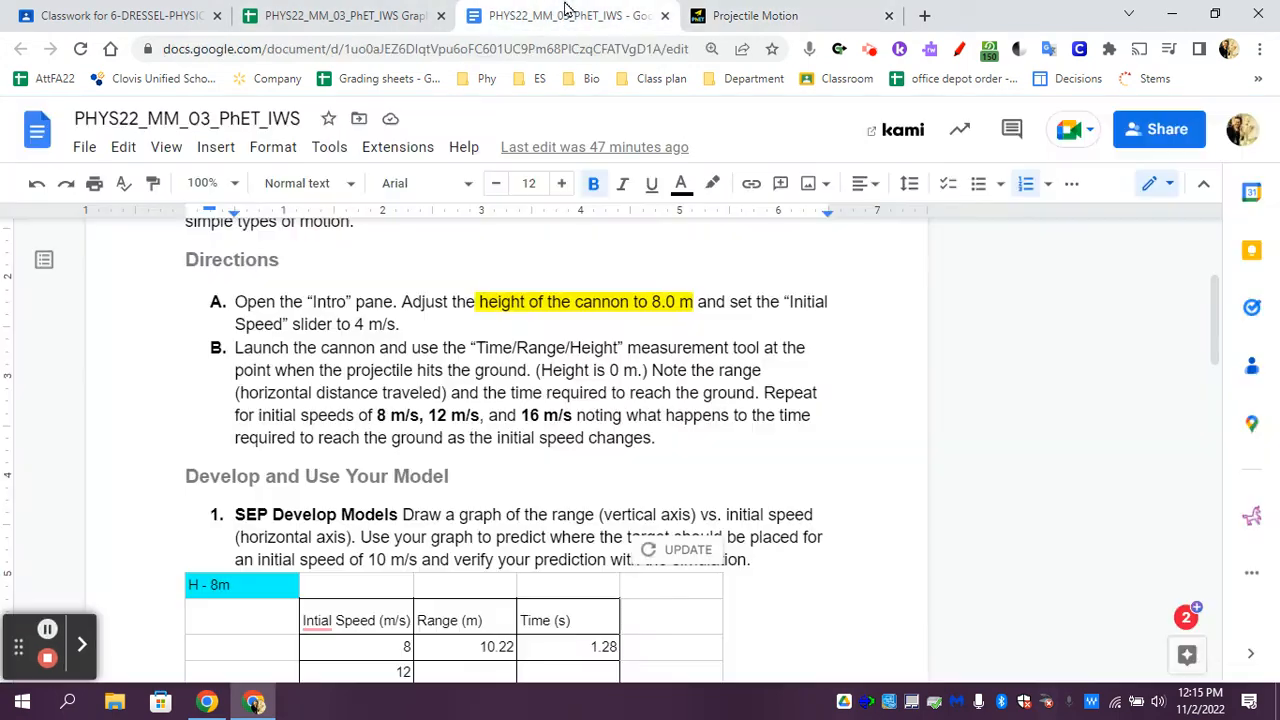
{"action": "left_click", "coordinate": [405, 12]}
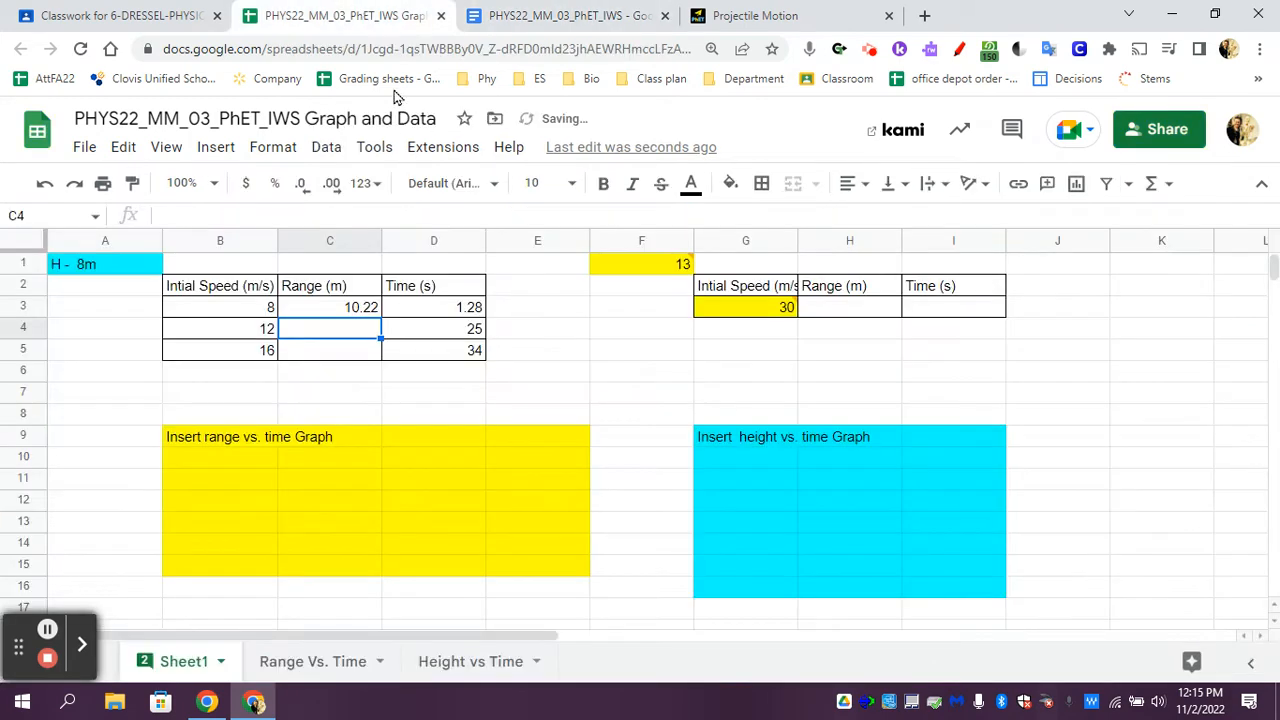
{"action": "left_click", "coordinate": [766, 15]}
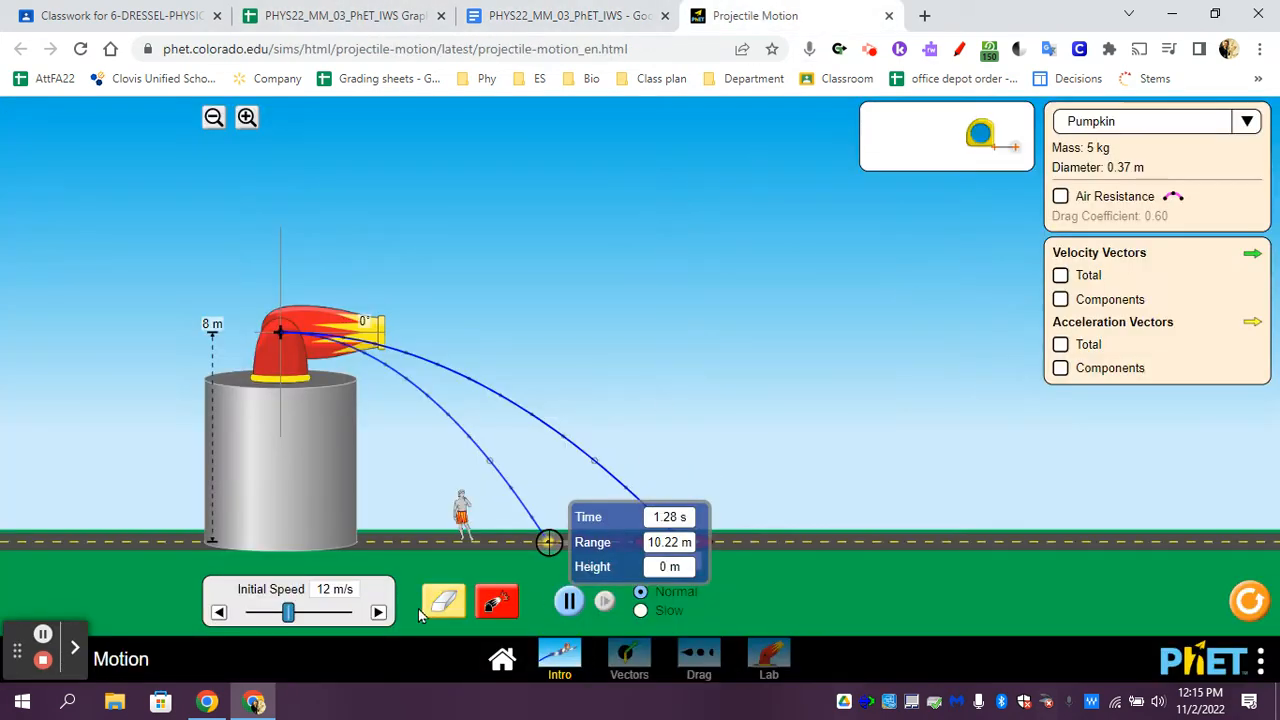
{"action": "left_click", "coordinate": [378, 612]}
{"action": "left_click", "coordinate": [378, 612]}
{"action": "left_click", "coordinate": [378, 612]}
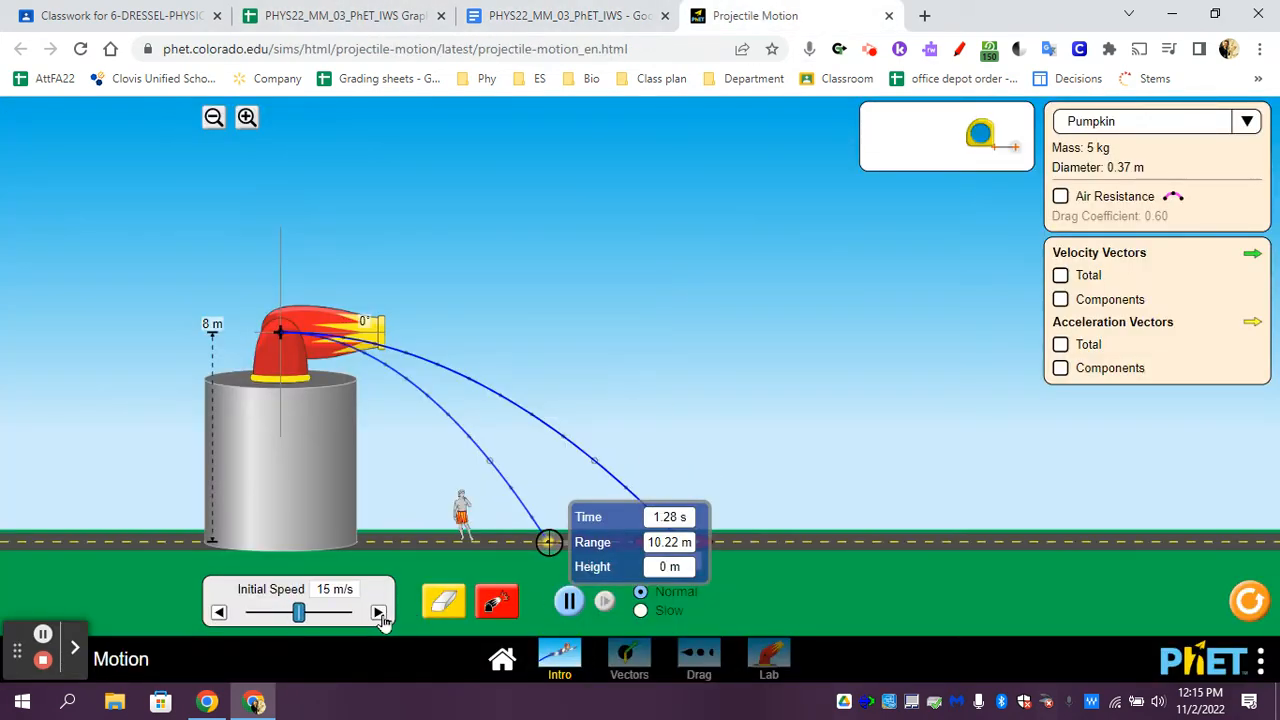
{"action": "left_click", "coordinate": [378, 612]}
{"action": "left_click", "coordinate": [445, 601]}
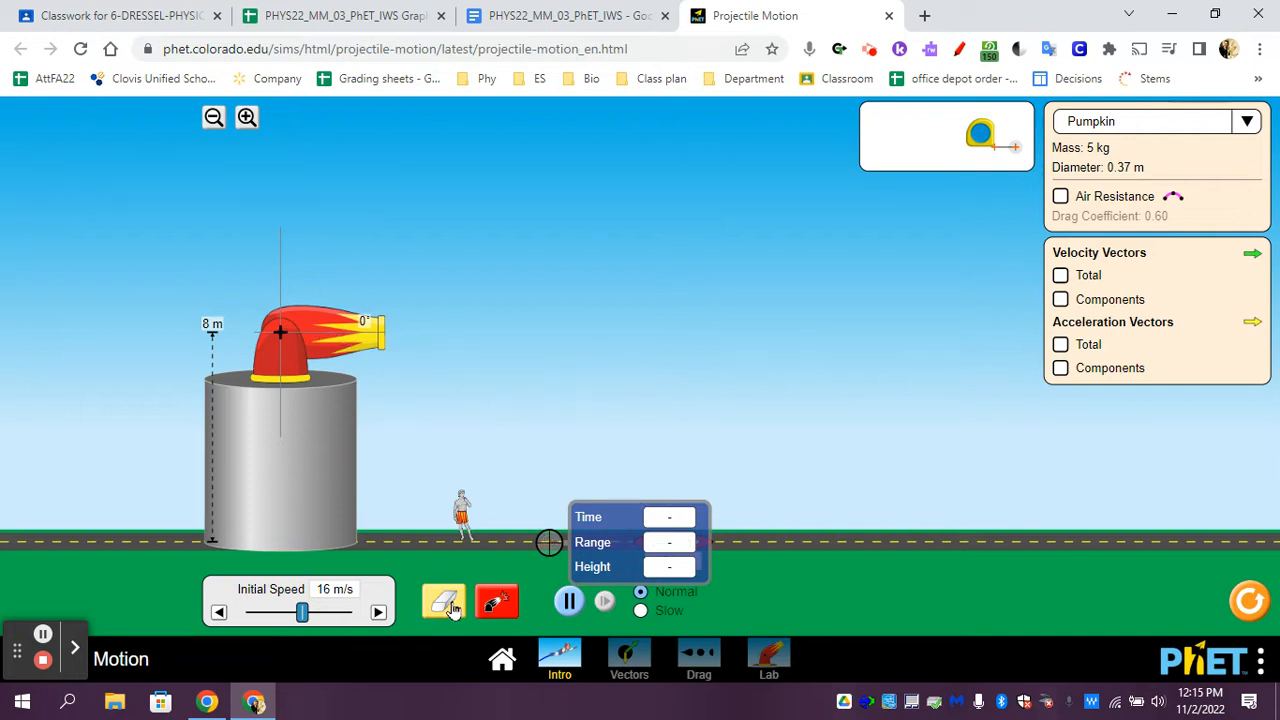
{"action": "left_click", "coordinate": [487, 605]}
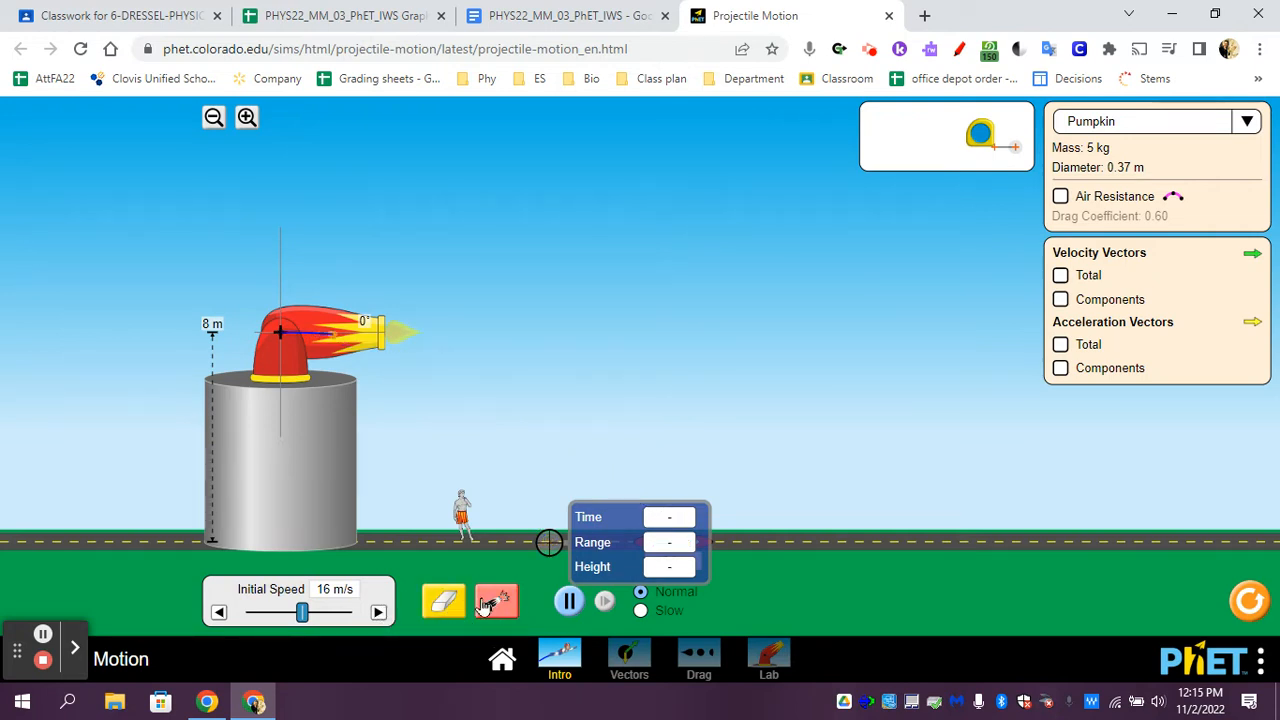
Launch another pumpkin at 12 m/s and place the Time/Range/Height tool on the farther 16 m/s landing point.
{"action": "left_click", "coordinate": [218, 613]}
{"action": "left_click", "coordinate": [218, 613]}
{"action": "left_click", "coordinate": [218, 613]}
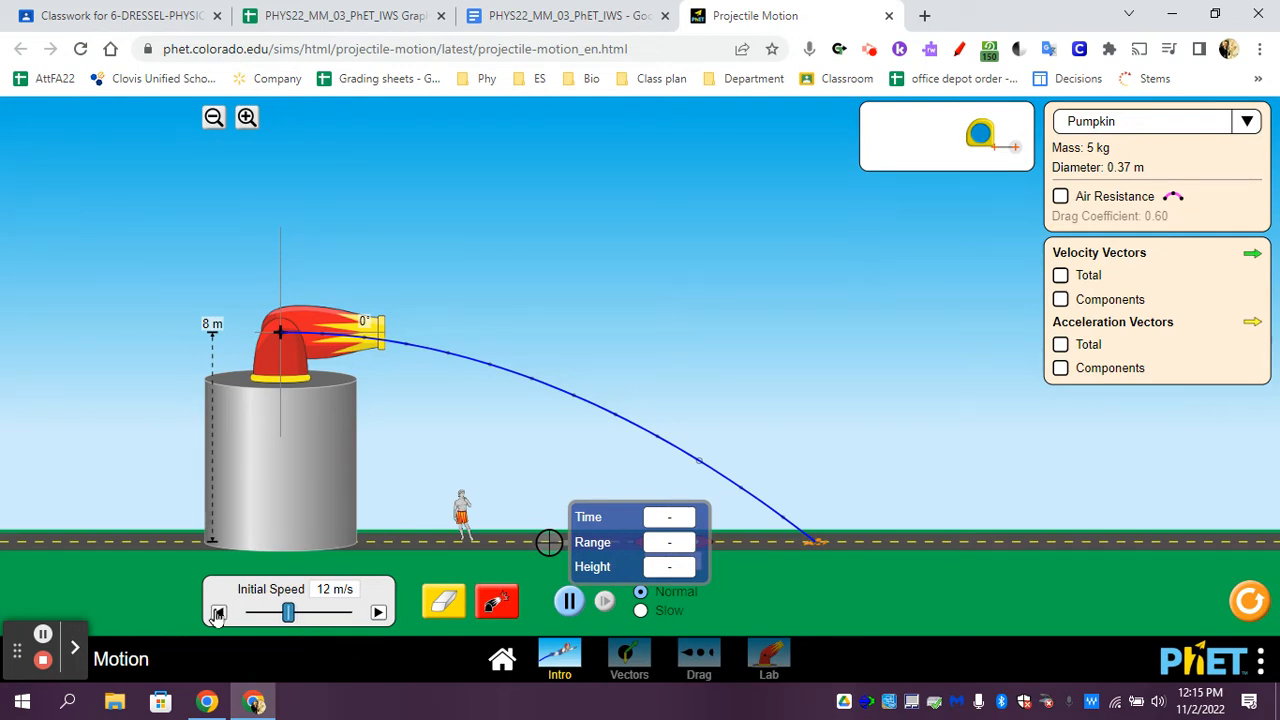
{"action": "left_click", "coordinate": [491, 605]}
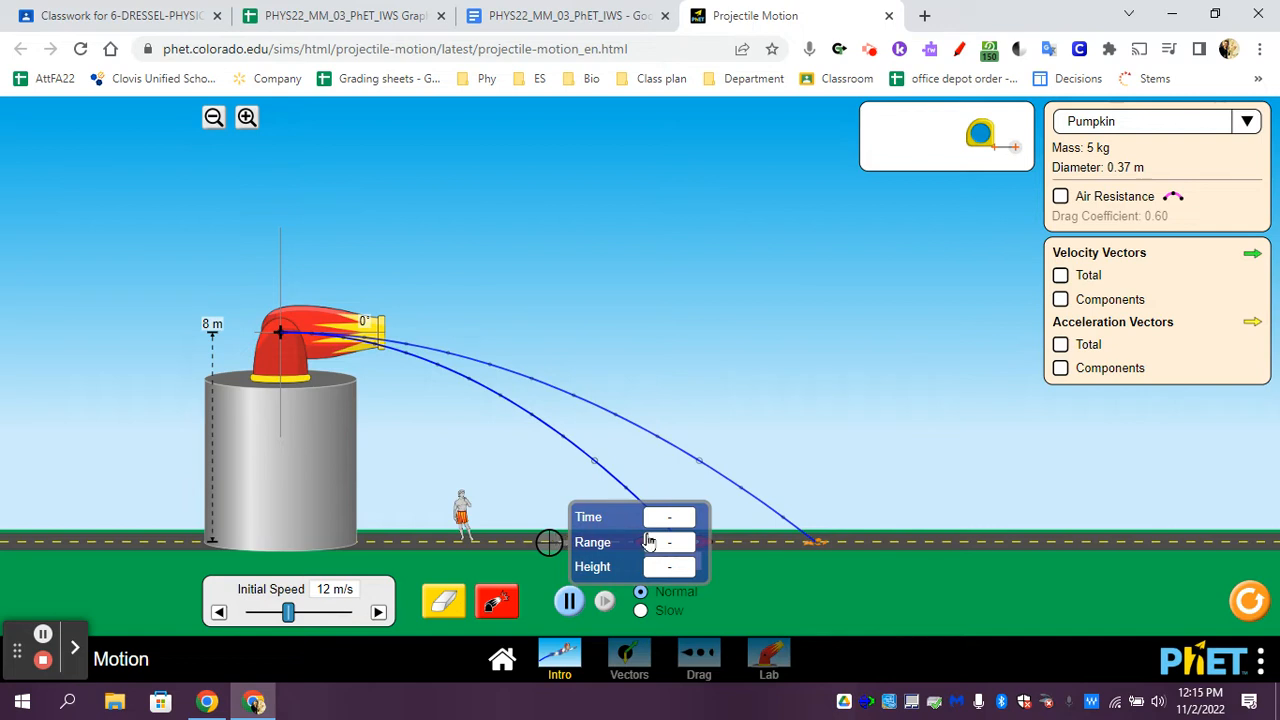
{"action": "left_click_drag", "start_coordinate": [608, 543], "coordinate": [885, 539]}
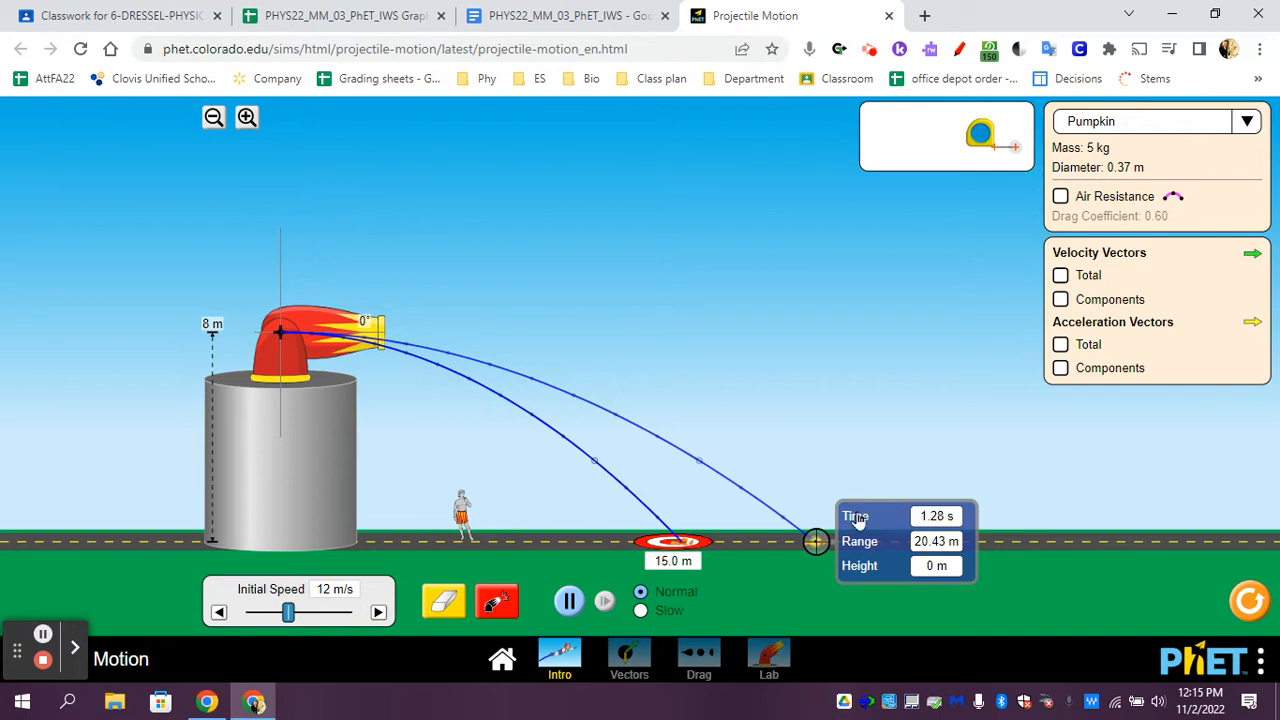
Record 1.28 as the 12 m/s launch's time in the spreadsheet and select the range cell in that row.
{"action": "left_click", "coordinate": [315, 15]}
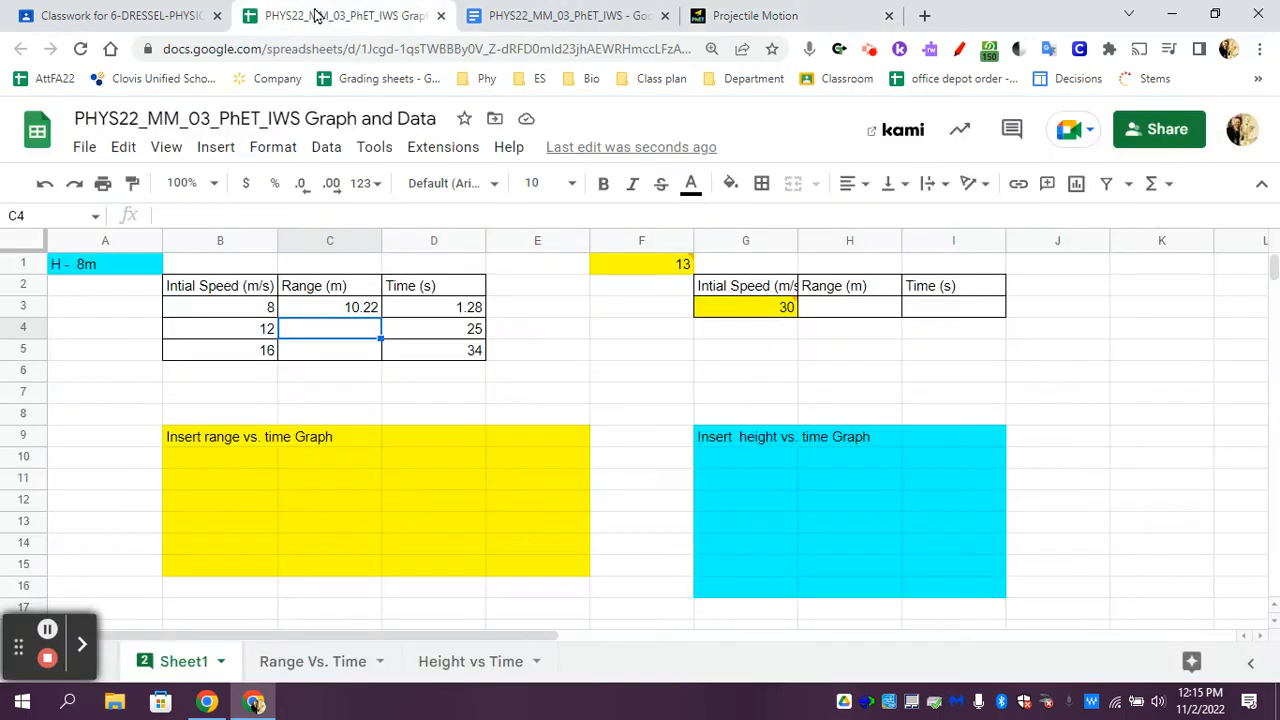
{"action": "left_click", "coordinate": [425, 332]}
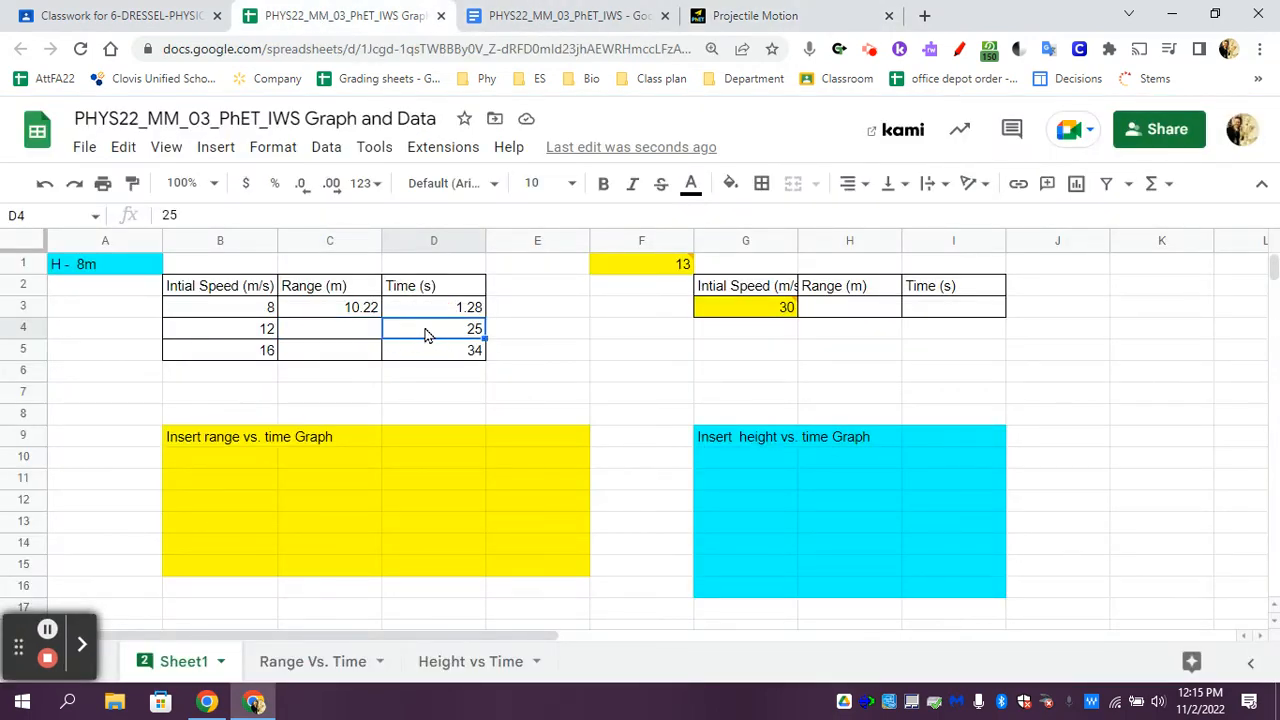
{"action": "type", "text": "1.28"}
{"action": "key", "text": "Return"}
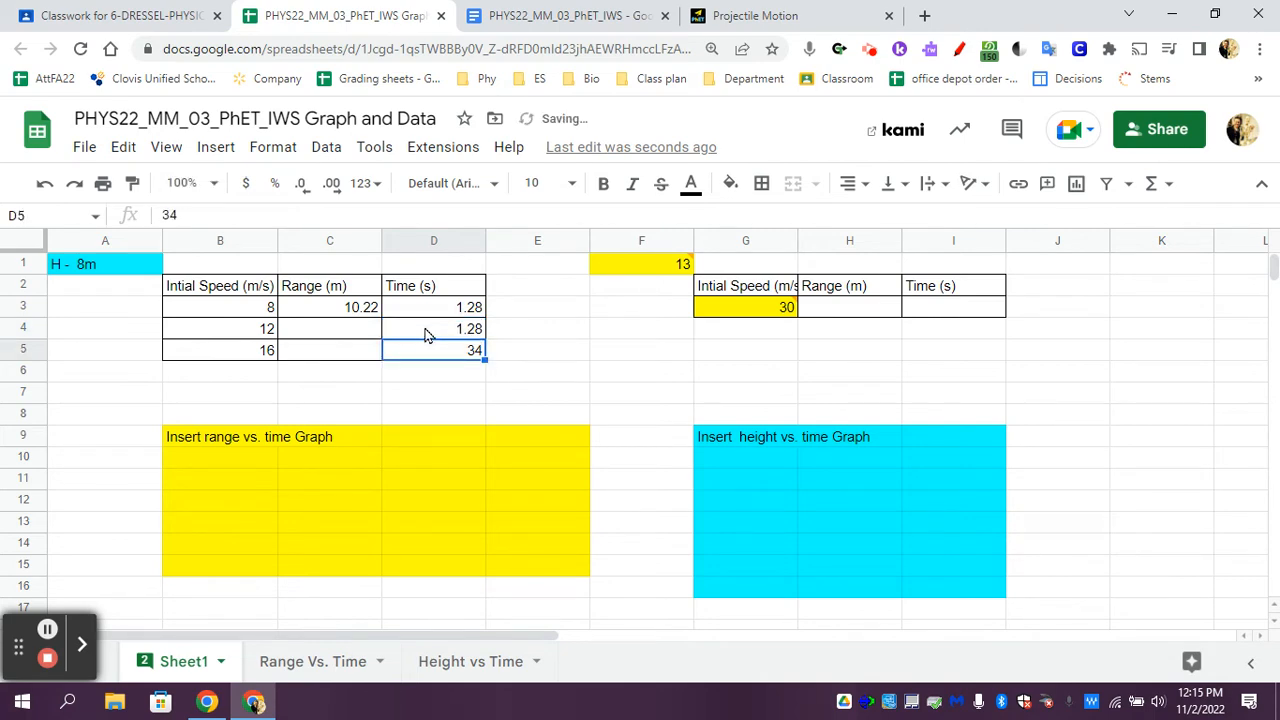
{"action": "left_click", "coordinate": [368, 331]}
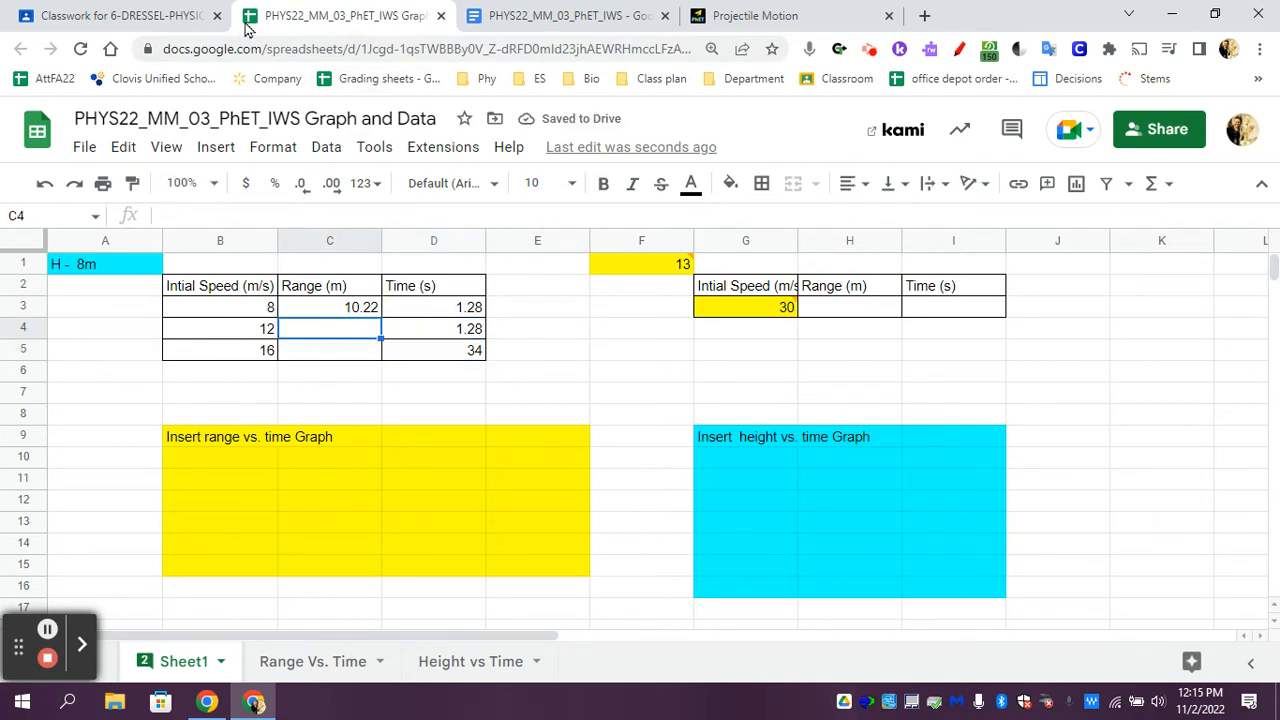
Recheck the worksheet directions and spreadsheet table, and move the Time/Range/Height tool onto the 12 m/s landing point.
{"action": "left_click", "coordinate": [530, 16]}
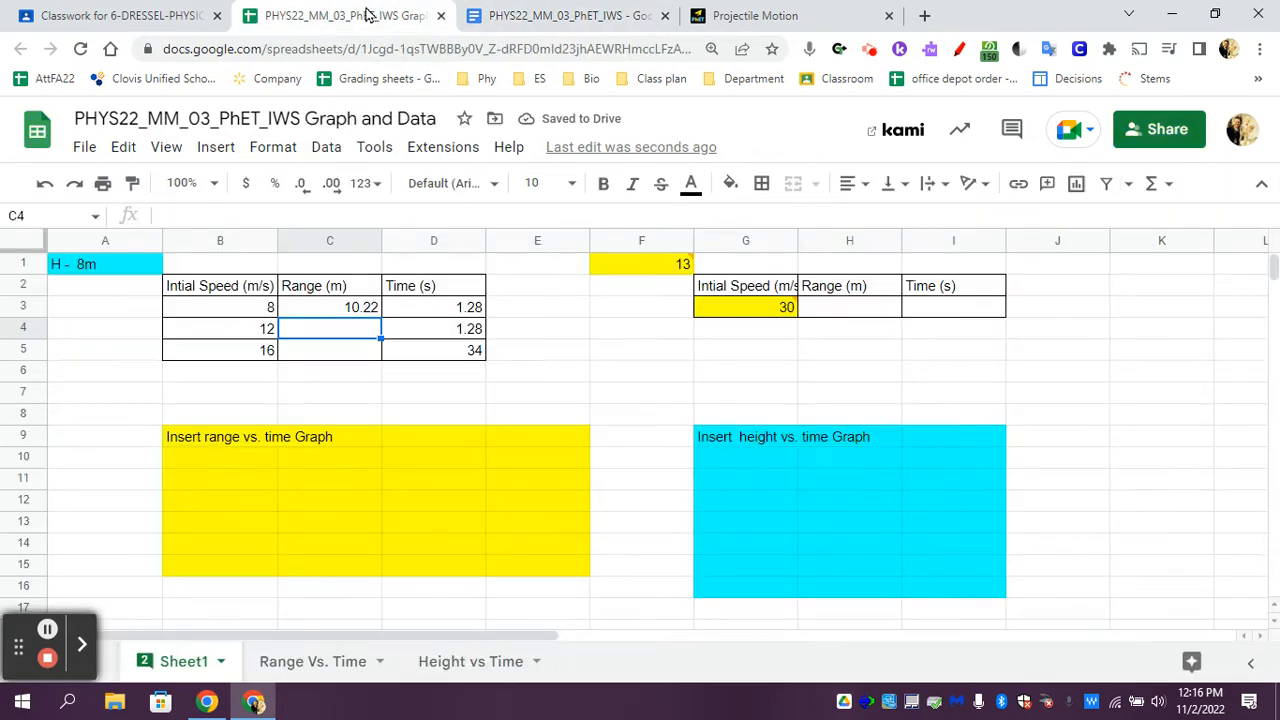
{"action": "left_click", "coordinate": [375, 16]}
{"action": "left_click", "coordinate": [155, 12]}
{"action": "left_click", "coordinate": [531, 12]}
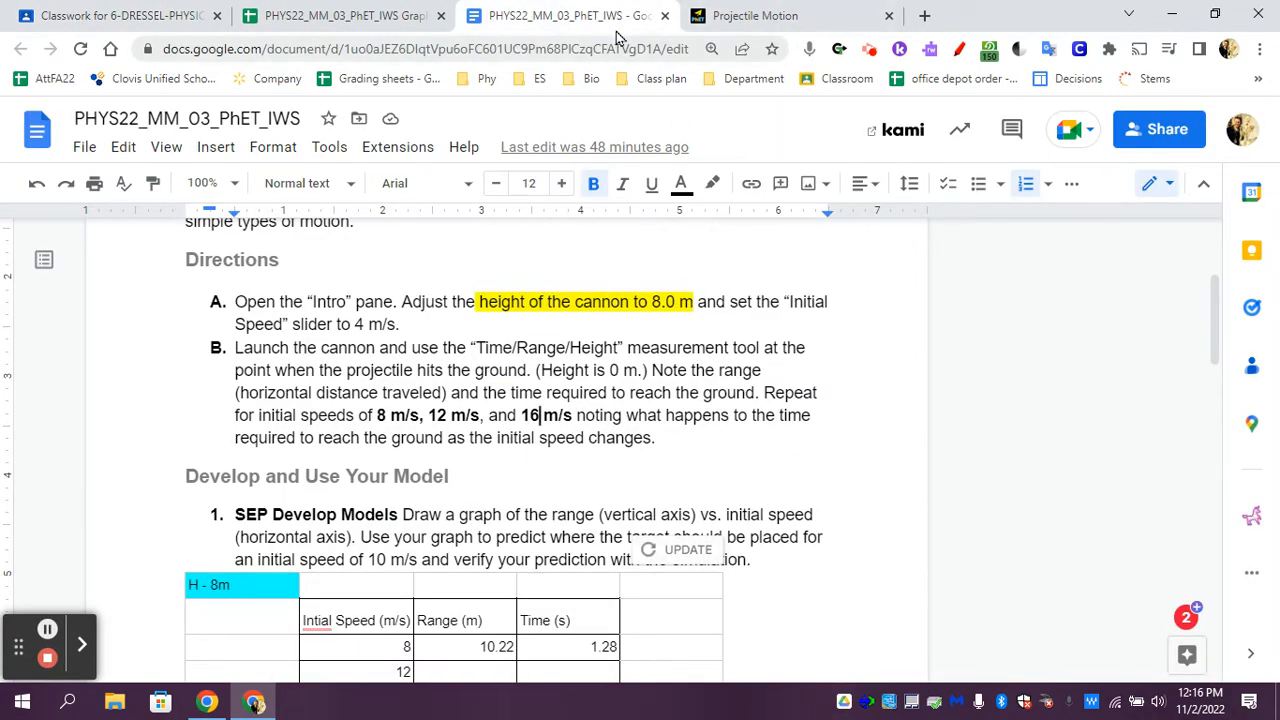
{"action": "left_click", "coordinate": [705, 16]}
{"action": "left_click", "coordinate": [396, 18]}
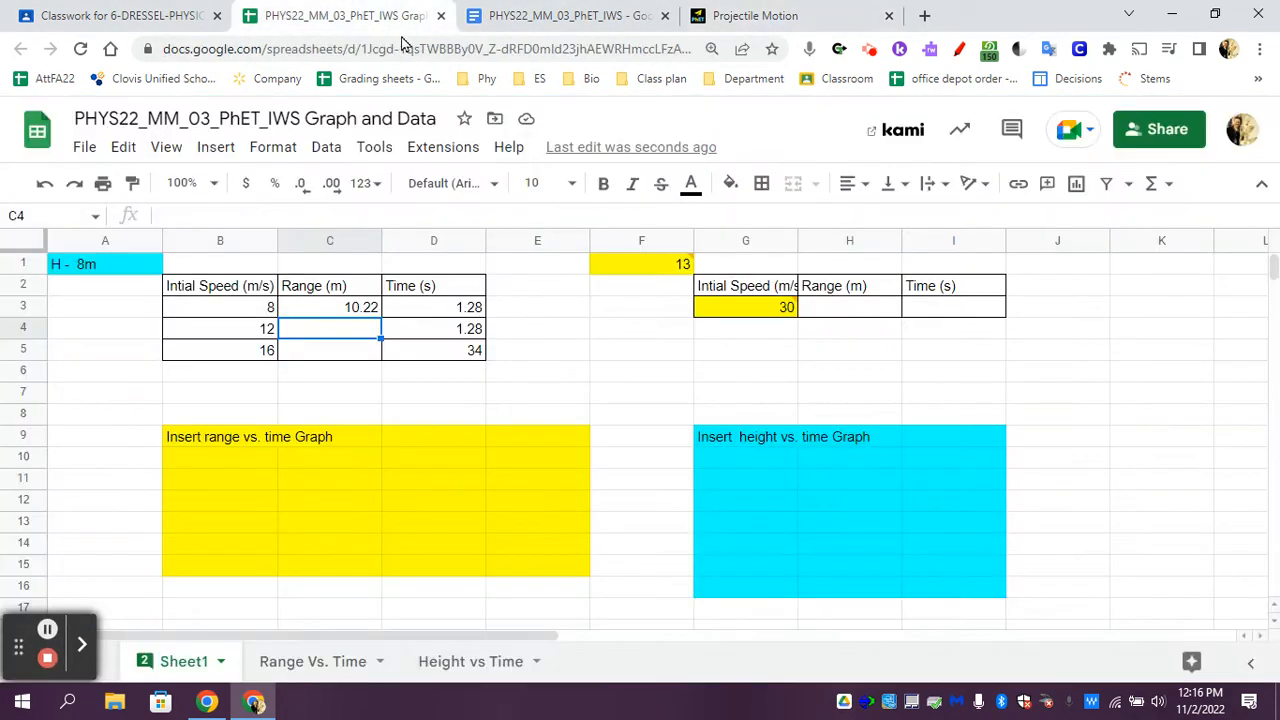
{"action": "left_click", "coordinate": [518, 16]}
{"action": "left_click", "coordinate": [712, 16]}
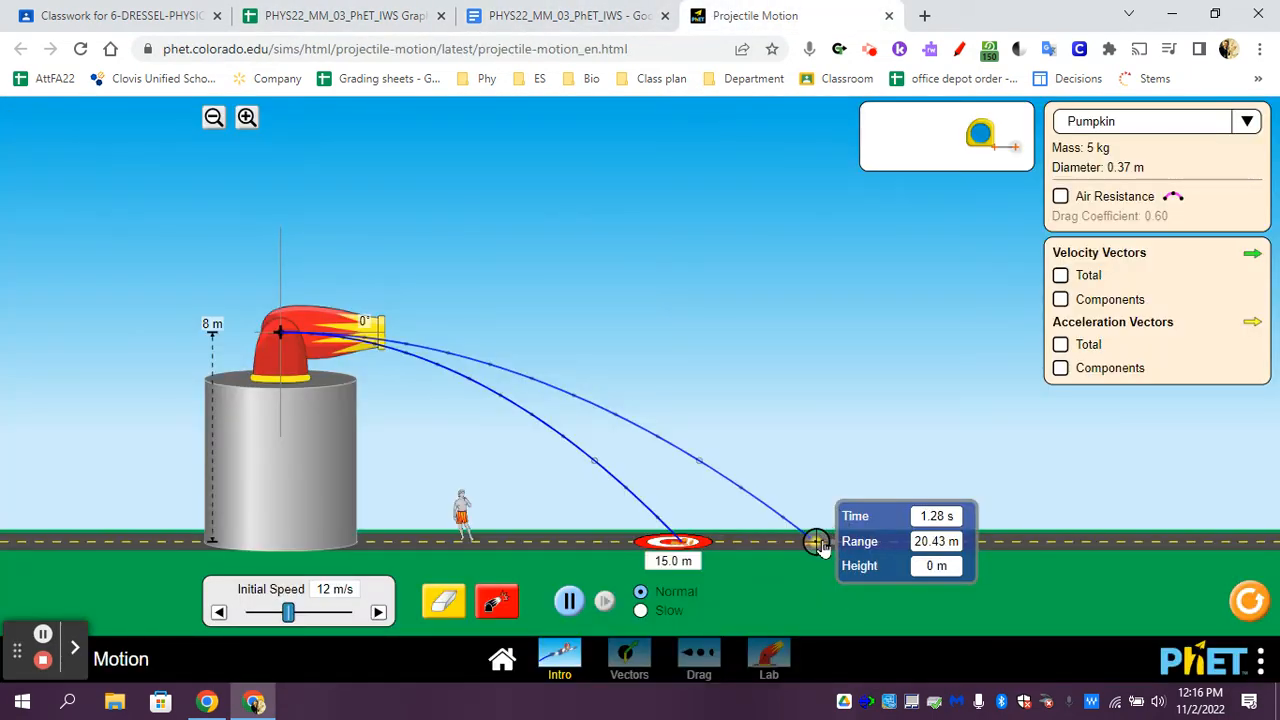
{"action": "left_click_drag", "start_coordinate": [817, 541], "coordinate": [682, 544]}
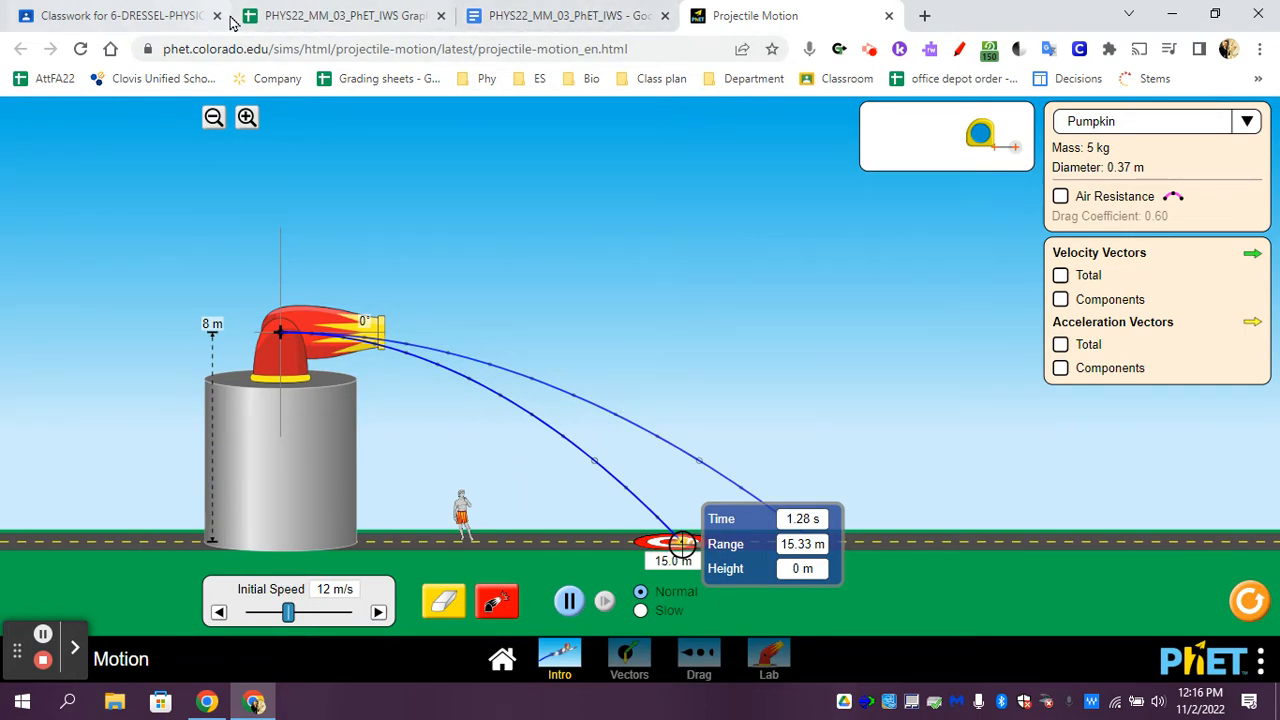
Read the comments on the spreadsheet's highlighted height cell F1 and initial speed cell G3.
{"action": "left_click", "coordinate": [150, 15]}
{"action": "left_click", "coordinate": [350, 15]}
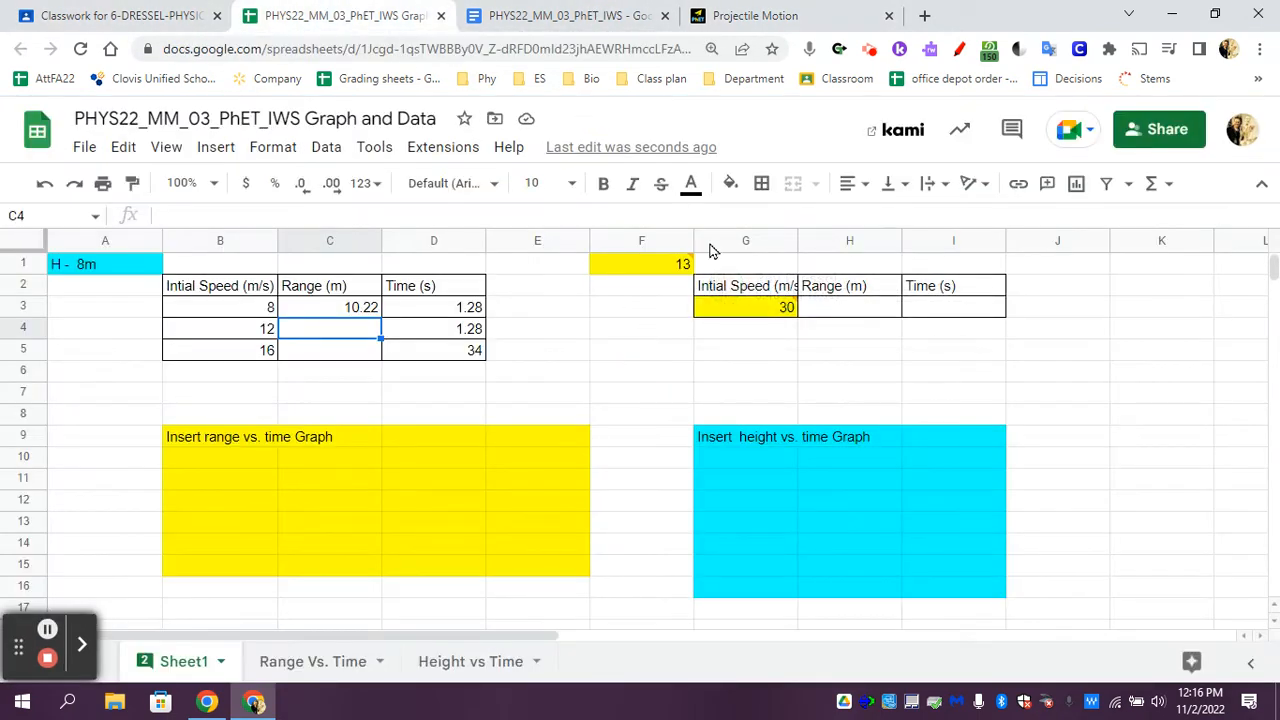
{"action": "left_click", "coordinate": [724, 302]}
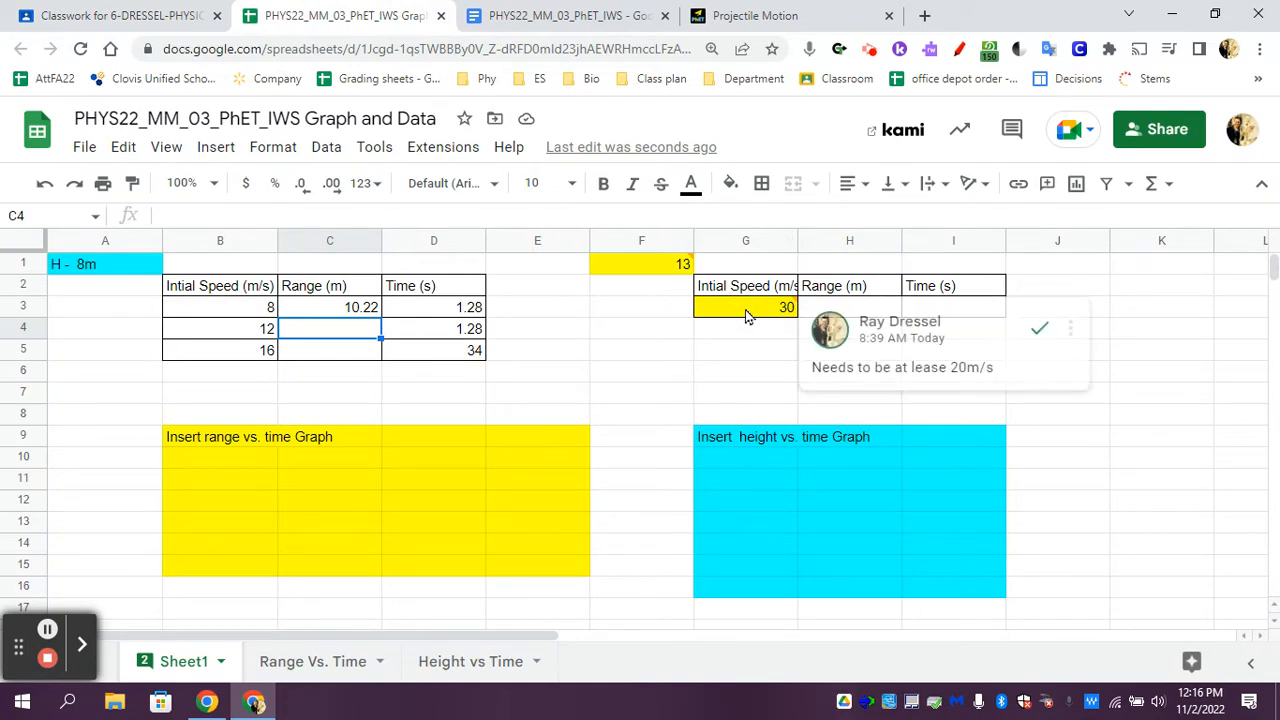
{"action": "left_click", "coordinate": [665, 268]}
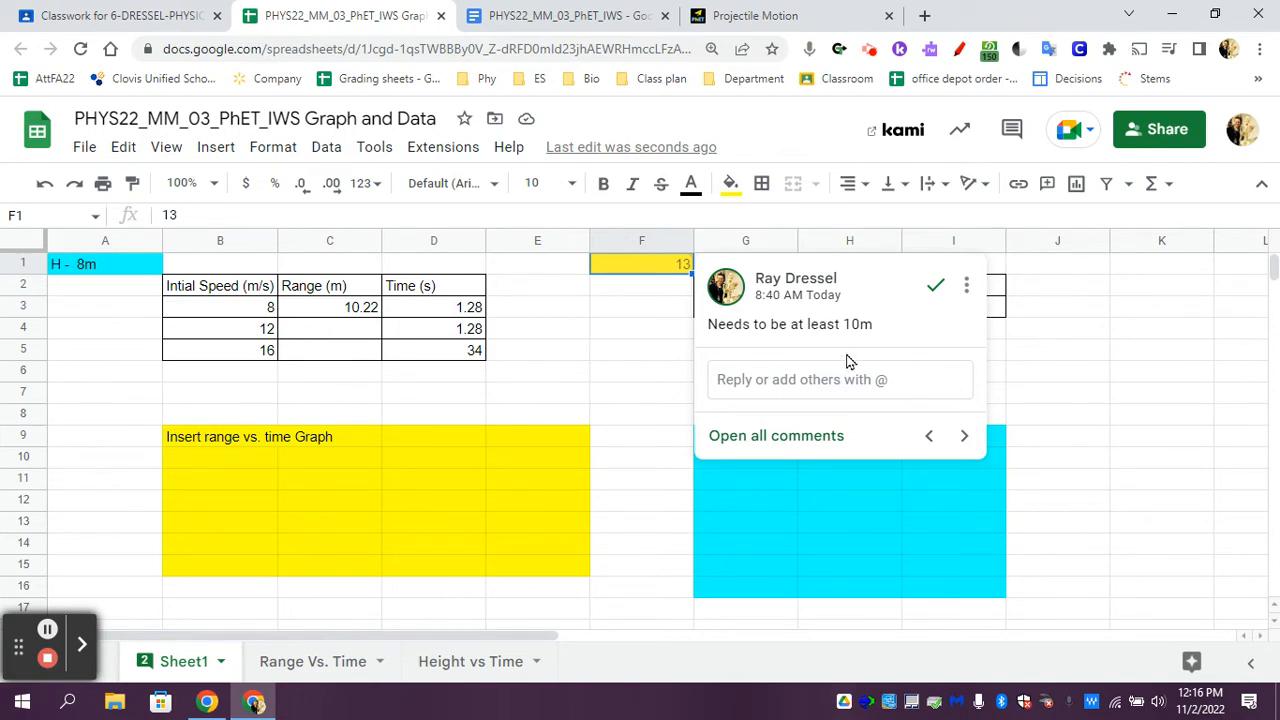
{"action": "key", "text": "Escape"}
{"action": "key", "text": "Down"}
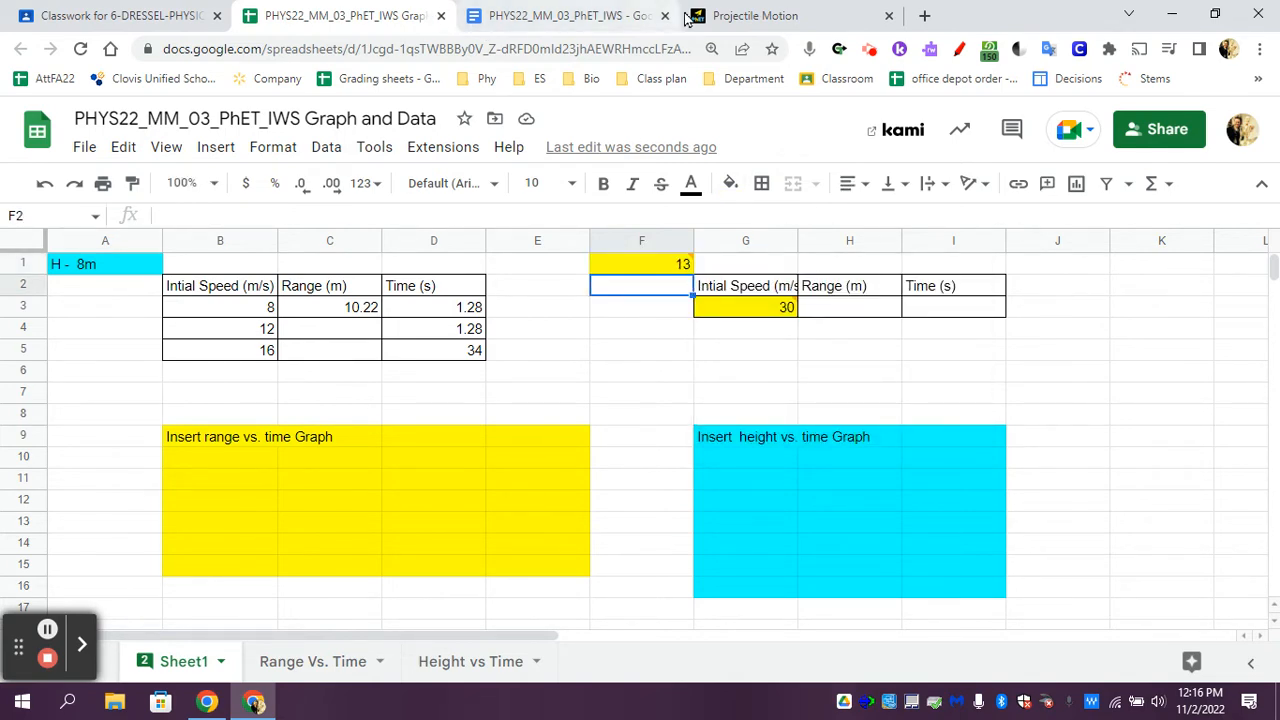
Raise the simulation's cannon to 13 m, erase the trajectories and return the Time/Range/Height tool to its toolbox.
{"action": "left_click", "coordinate": [740, 14]}
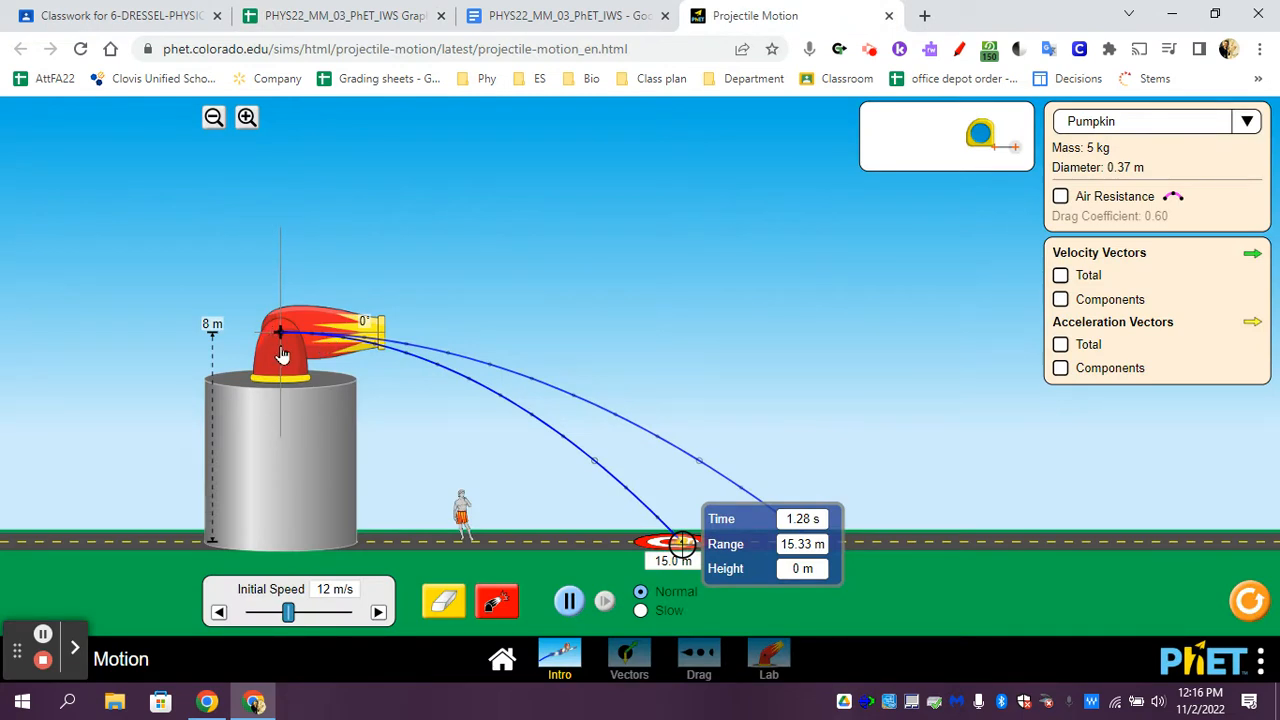
{"action": "left_click_drag", "start_coordinate": [284, 357], "coordinate": [290, 227]}
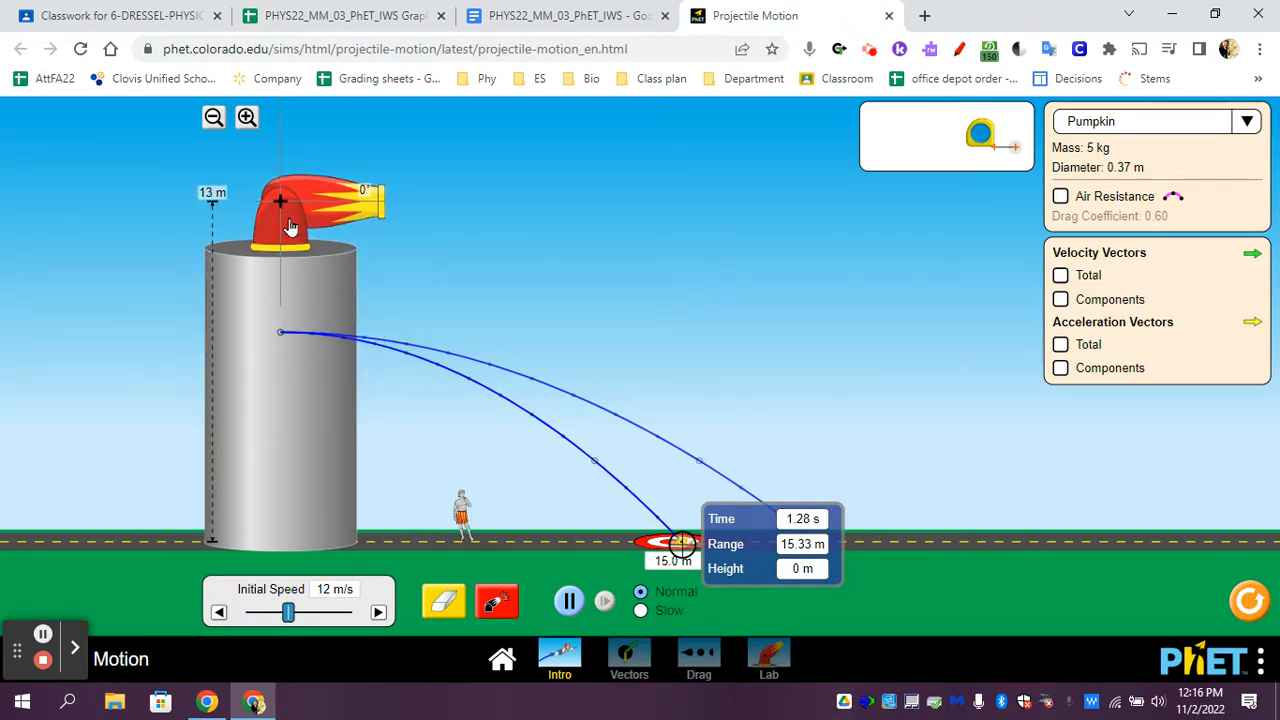
{"action": "left_click", "coordinate": [446, 603]}
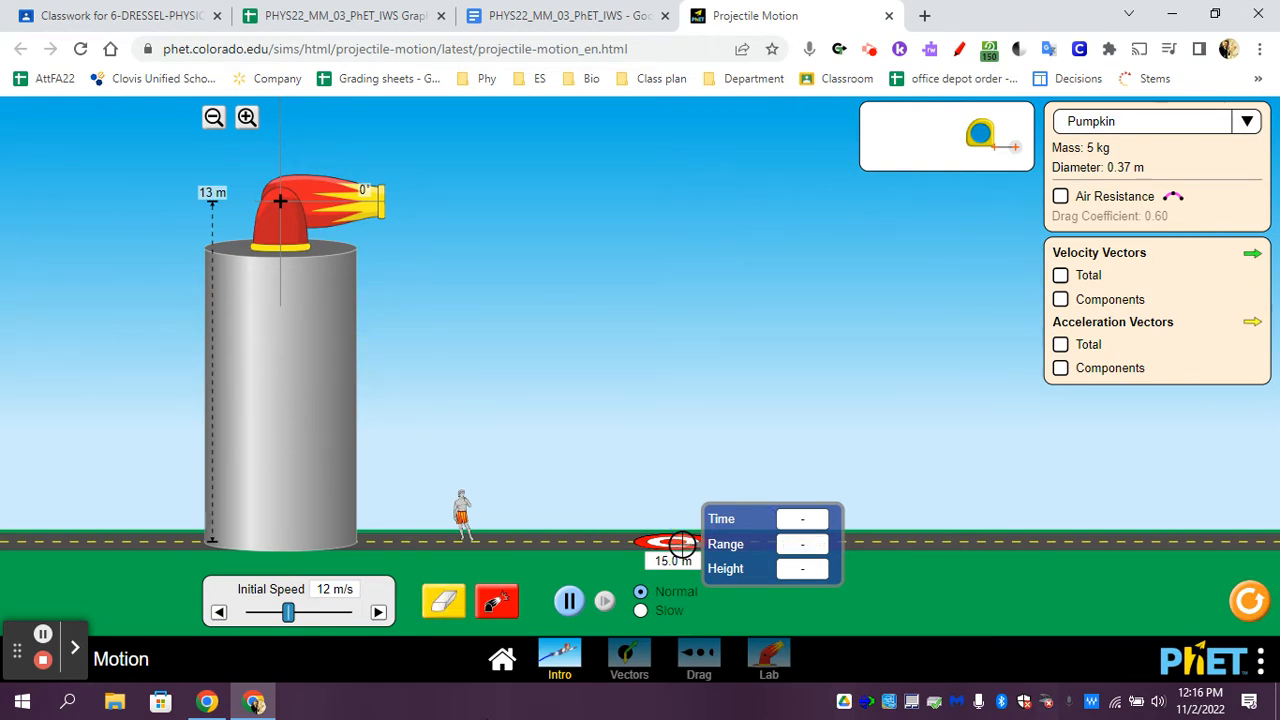
{"action": "left_click_drag", "start_coordinate": [757, 491], "coordinate": [966, 64]}
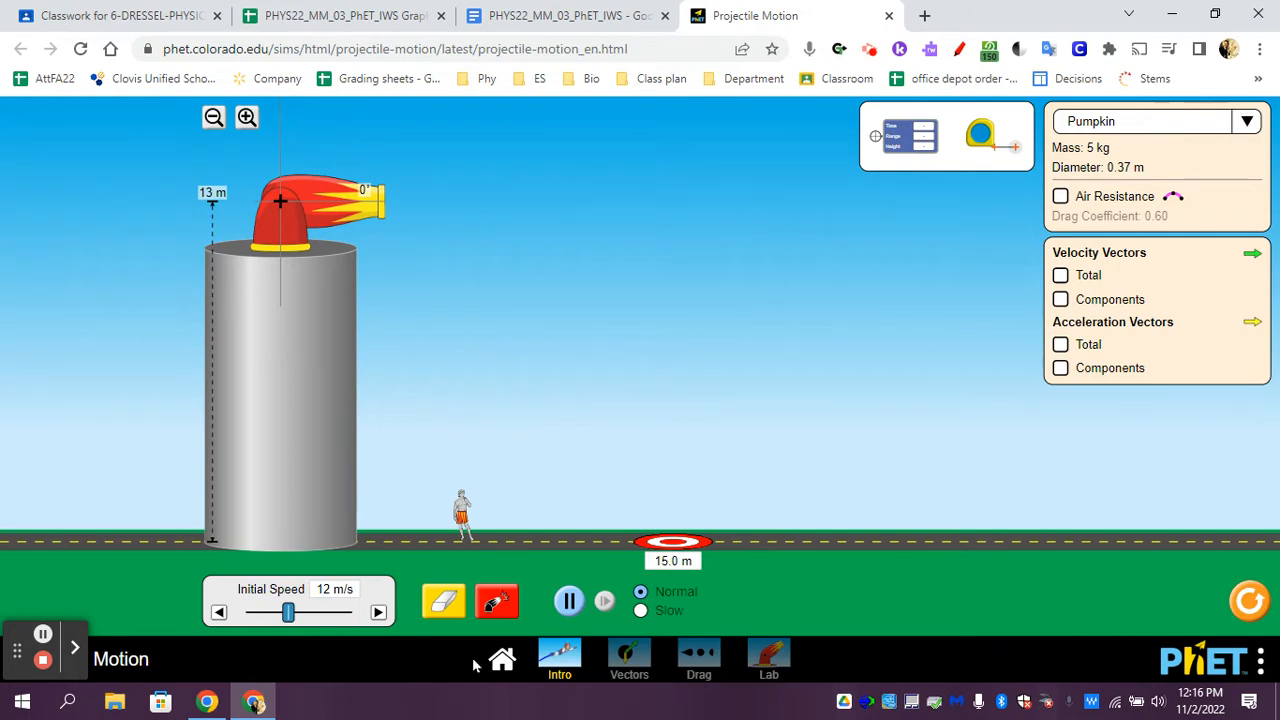
Review the minimum height and speed in worksheet item 2, and set the simulation's initial speed to 30 m/s.
{"action": "left_click", "coordinate": [541, 13]}
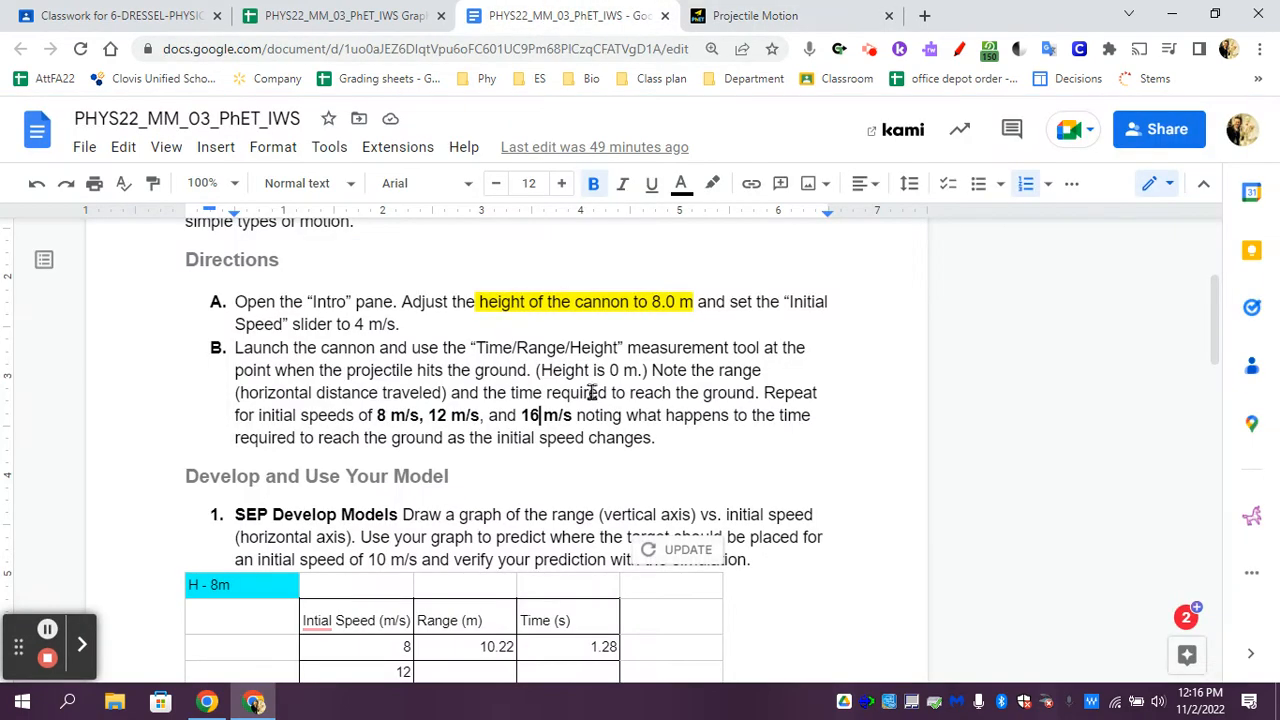
{"action": "scroll", "coordinate": [577, 406], "scroll_direction": "down", "scroll_amount": 15}
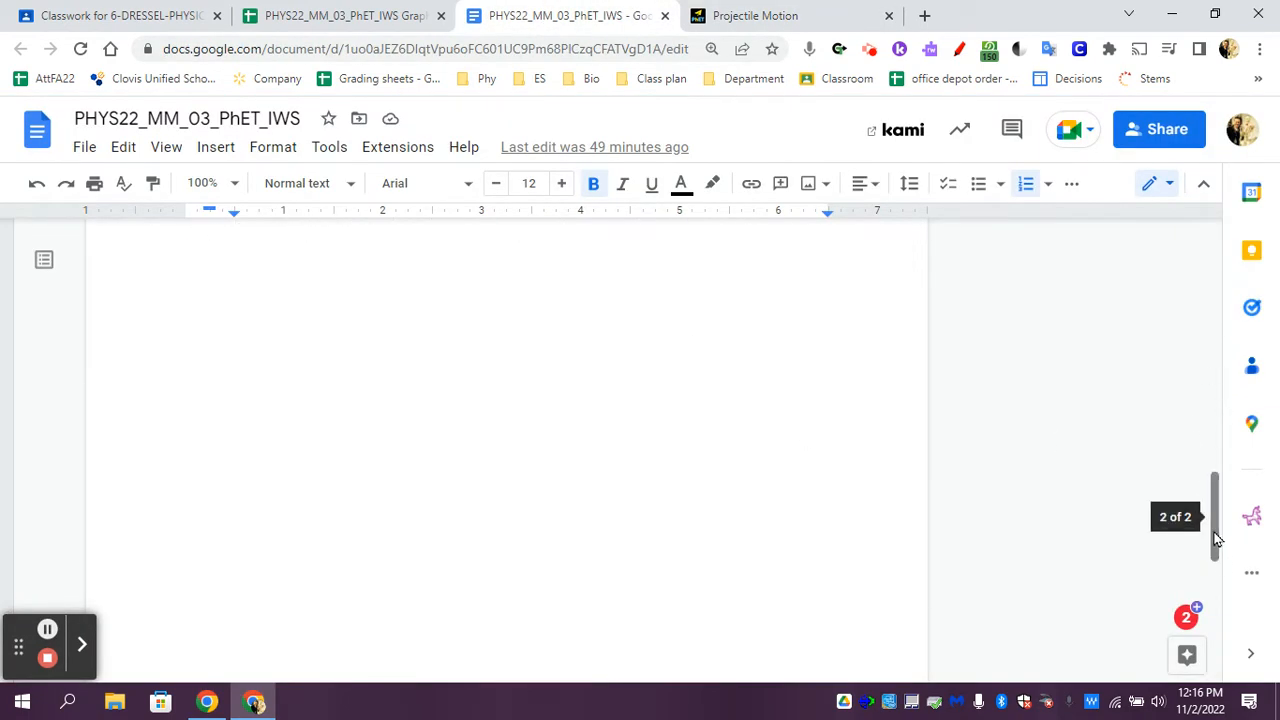
{"action": "left_click_drag", "start_coordinate": [1214, 537], "coordinate": [1216, 440]}
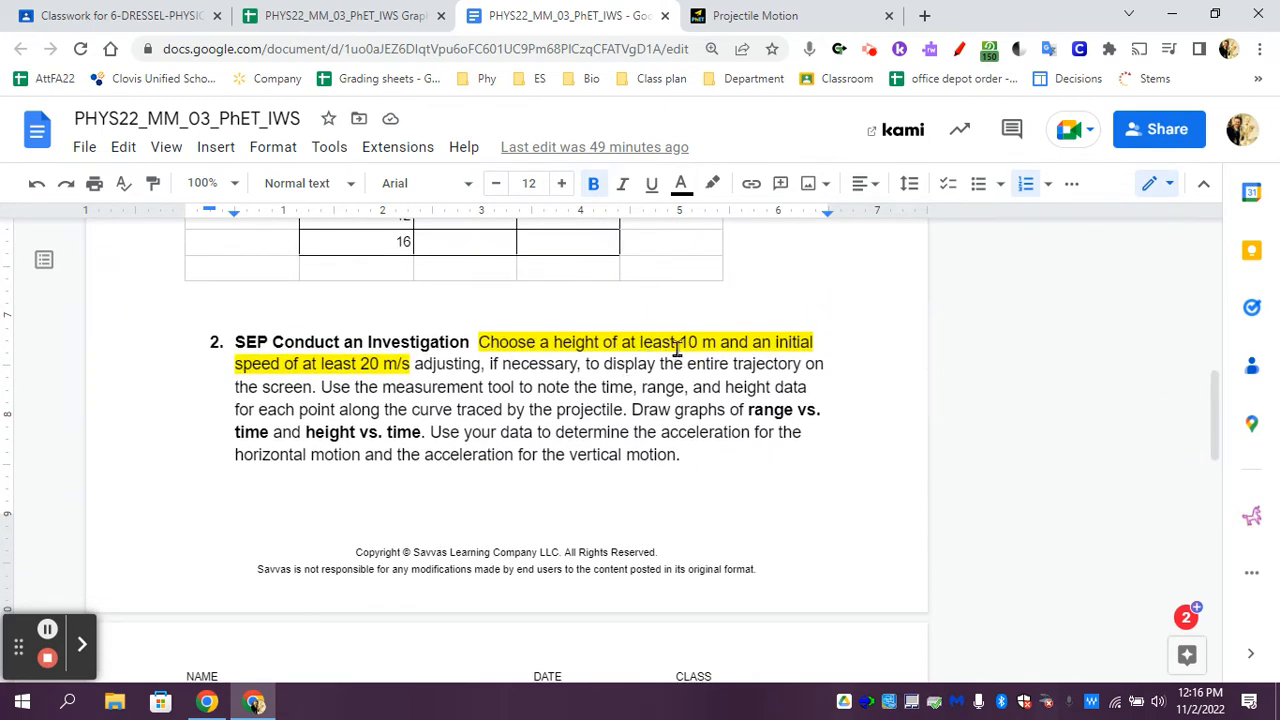
{"action": "left_click_drag", "start_coordinate": [321, 364], "coordinate": [410, 366]}
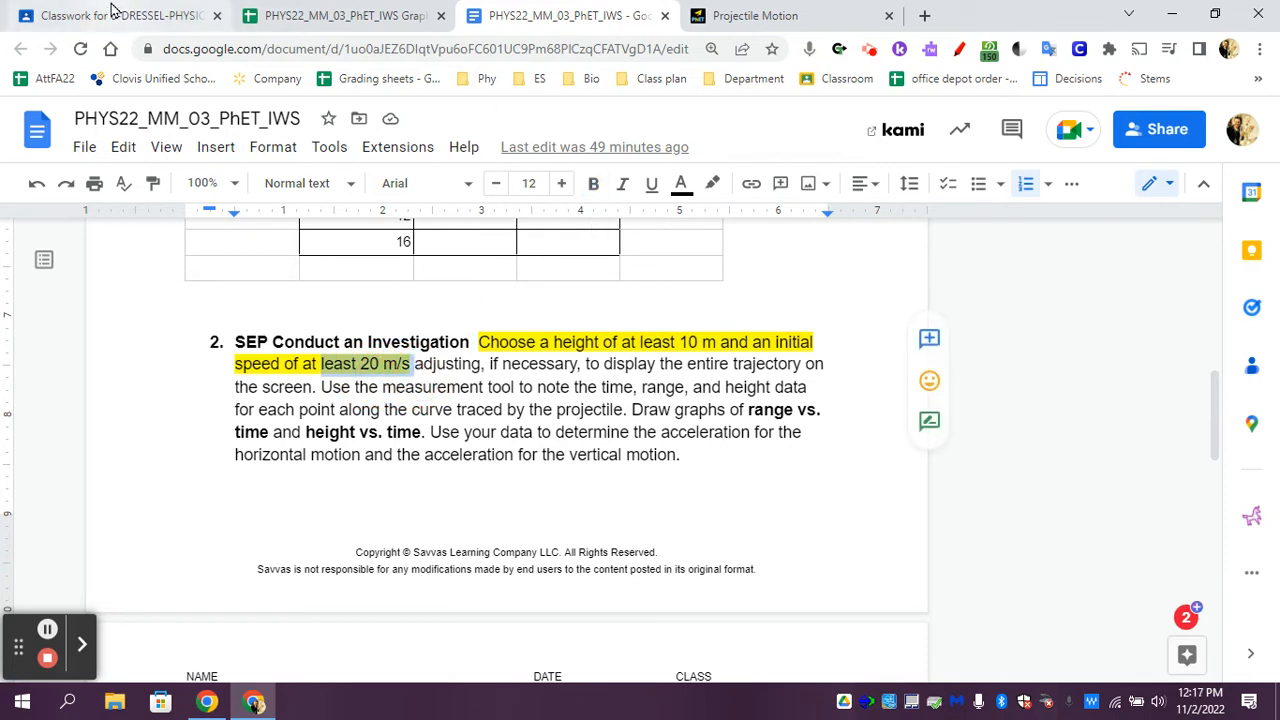
{"action": "left_click", "coordinate": [724, 12]}
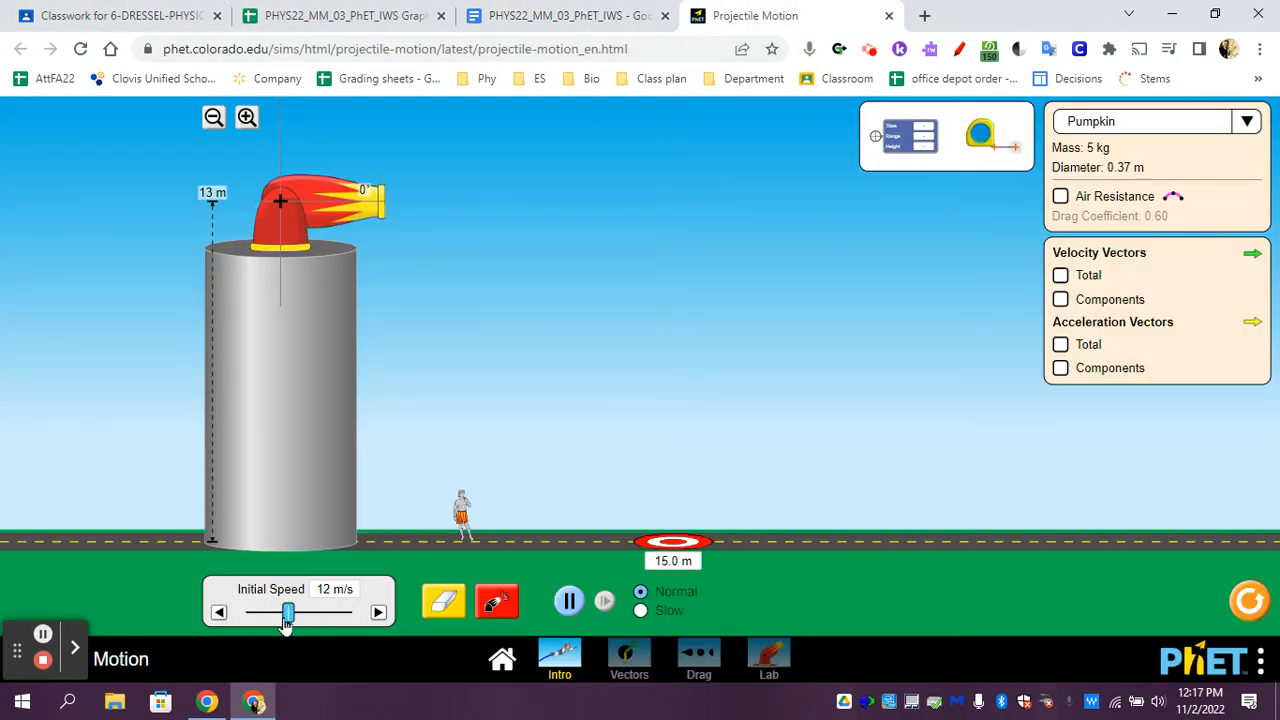
{"action": "left_click_drag", "start_coordinate": [288, 612], "coordinate": [397, 617]}
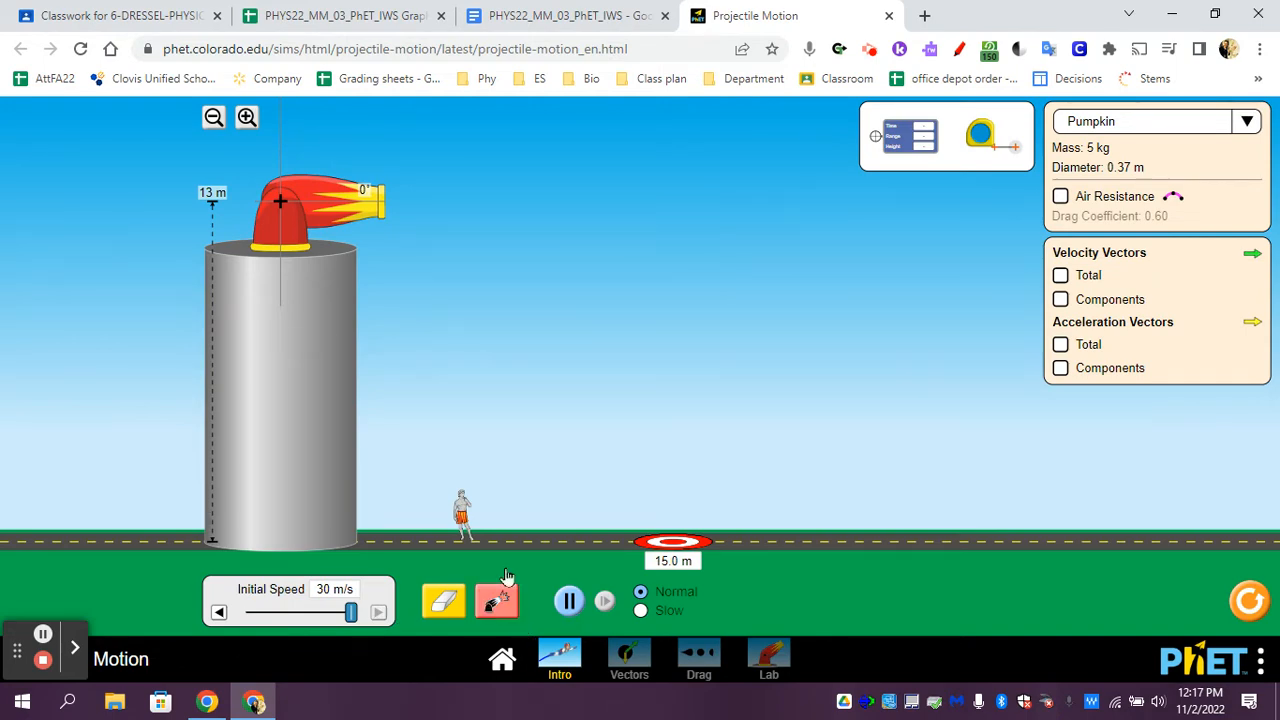
Check the spreadsheet's highlighted initial speed cell G3 and its comment, and select the range cell H3.
{"action": "left_click", "coordinate": [600, 14]}
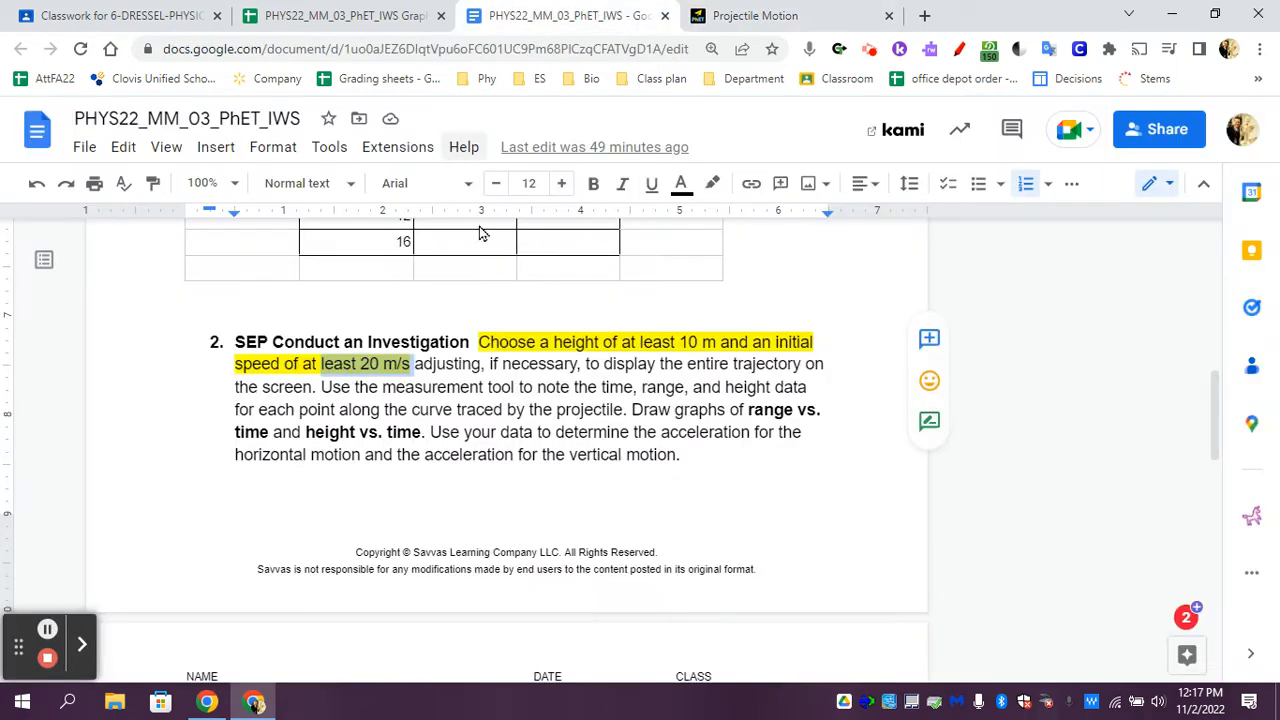
{"action": "left_click", "coordinate": [368, 18]}
{"action": "left_click", "coordinate": [765, 309]}
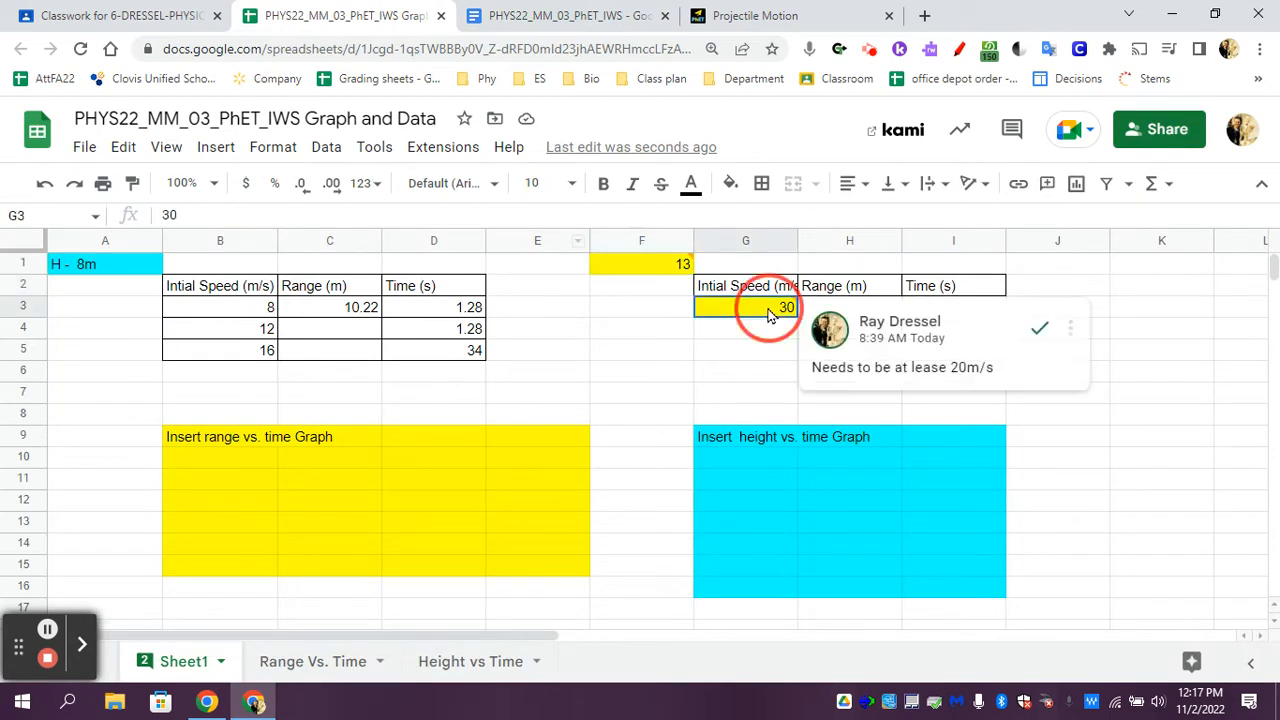
{"action": "left_click", "coordinate": [716, 400]}
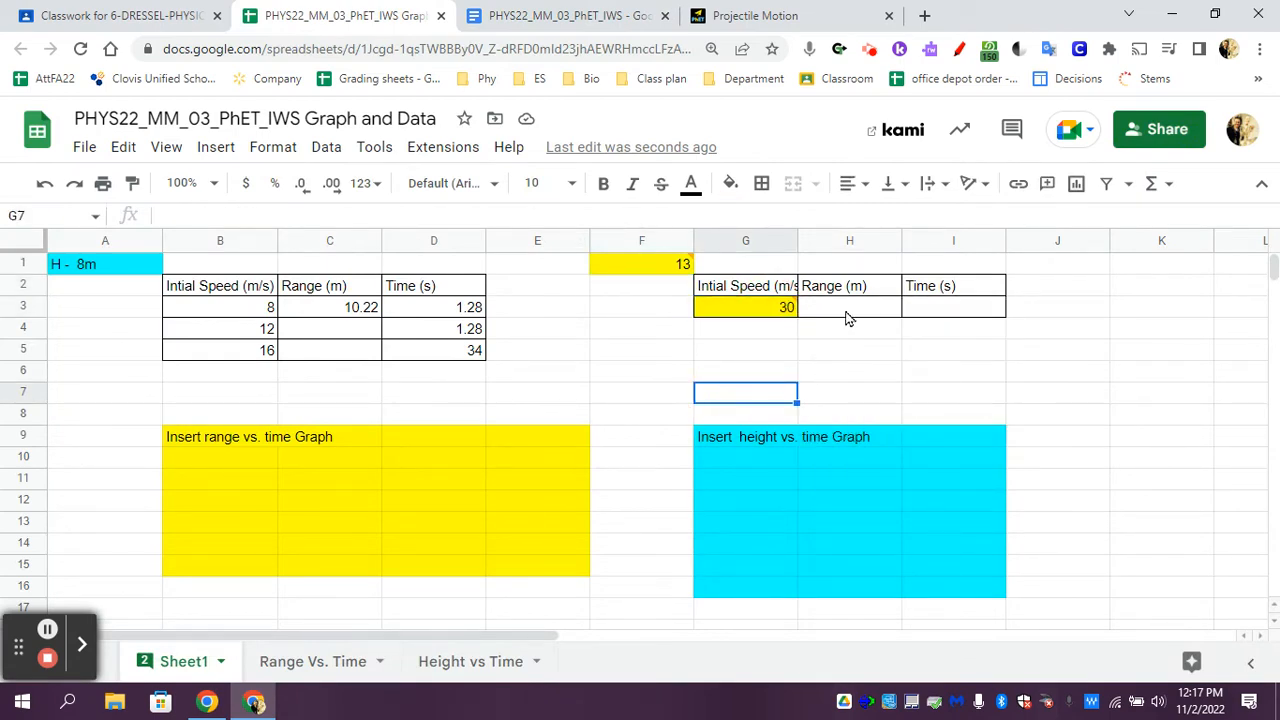
{"action": "left_click", "coordinate": [845, 318]}
Launch the pumpkin at 30 m/s from the 13 m cannon and place the Time/Range/Height tool on its landing point.
{"action": "left_click", "coordinate": [735, 14]}
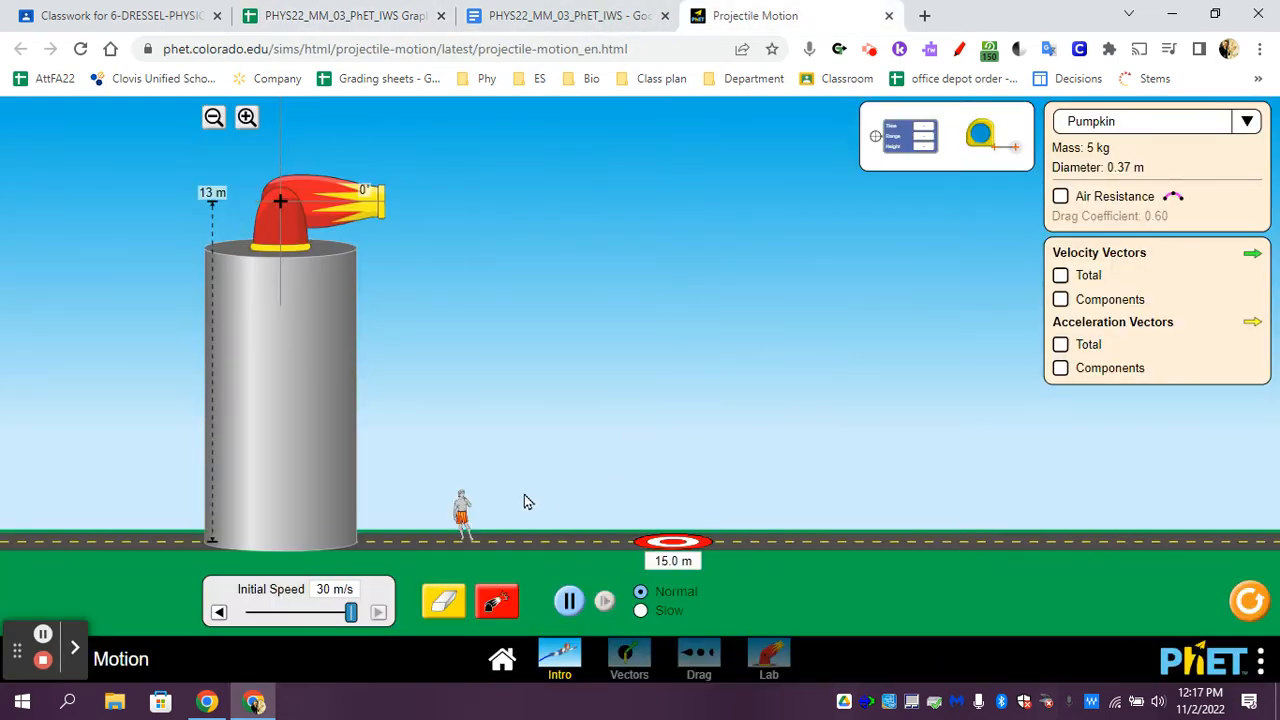
{"action": "left_click", "coordinate": [492, 612]}
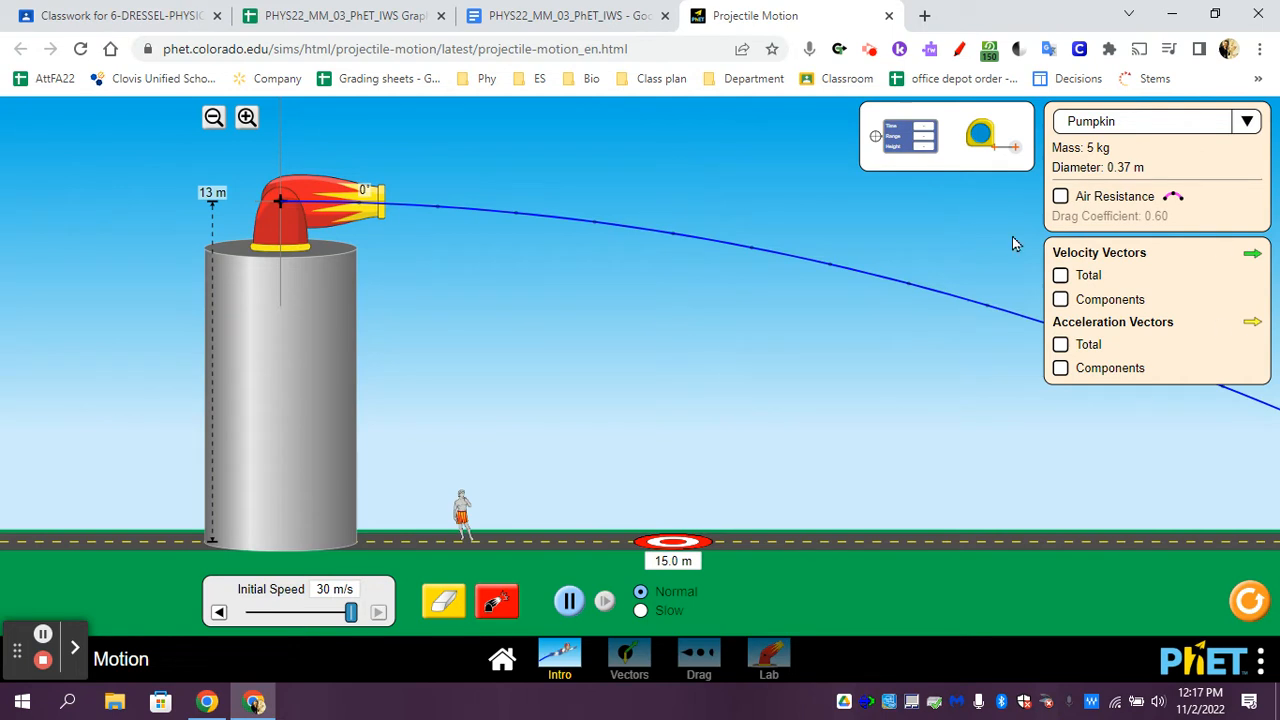
{"action": "left_click", "coordinate": [213, 119]}
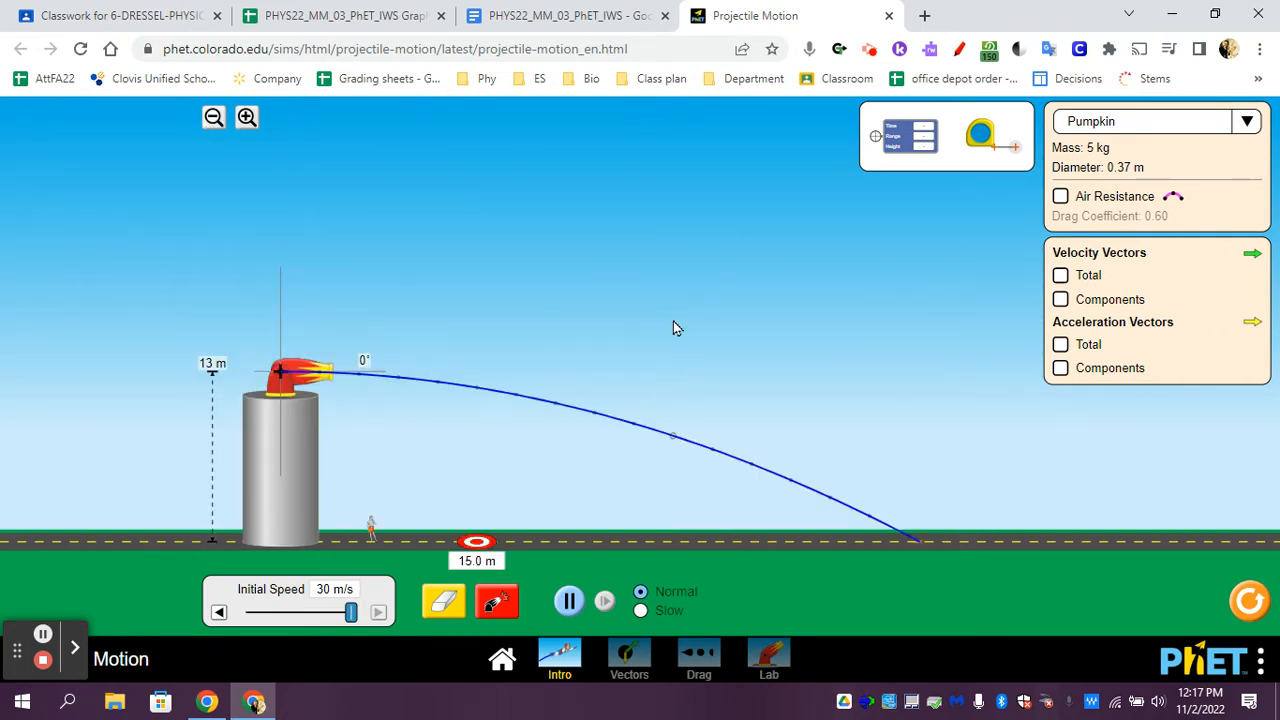
{"action": "left_click_drag", "start_coordinate": [915, 135], "coordinate": [1111, 553]}
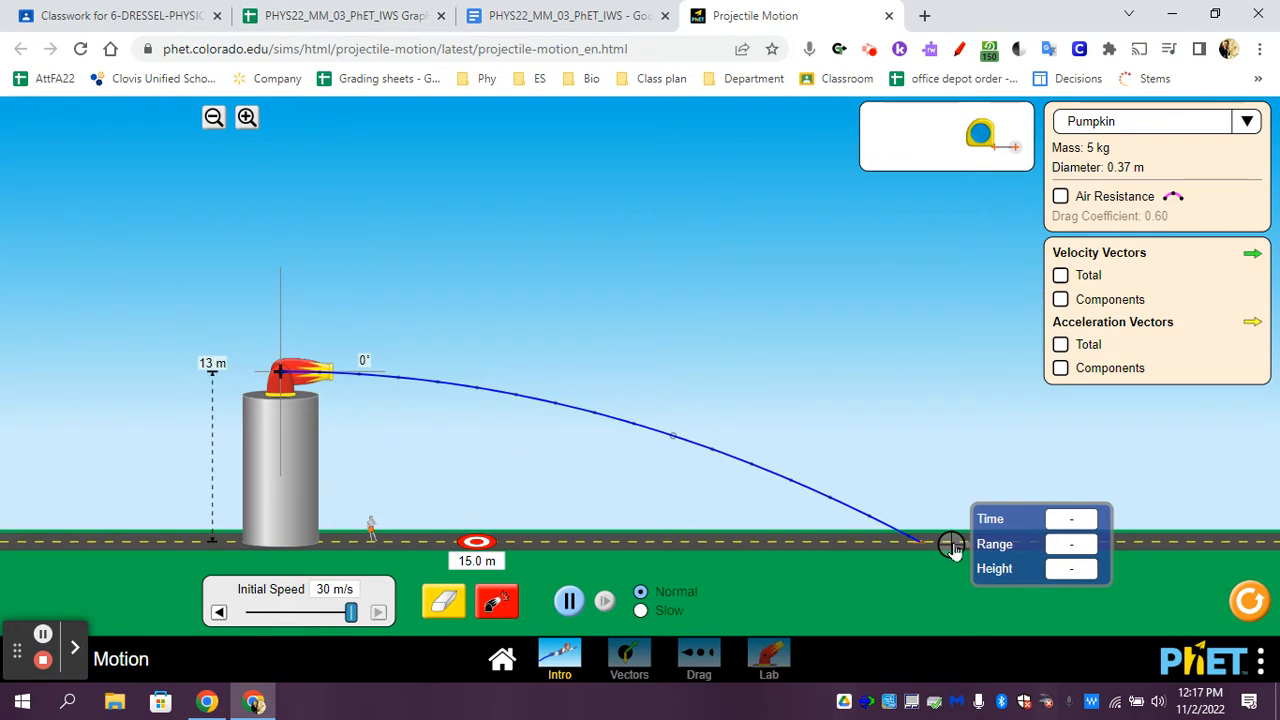
{"action": "left_click_drag", "start_coordinate": [951, 546], "coordinate": [922, 549]}
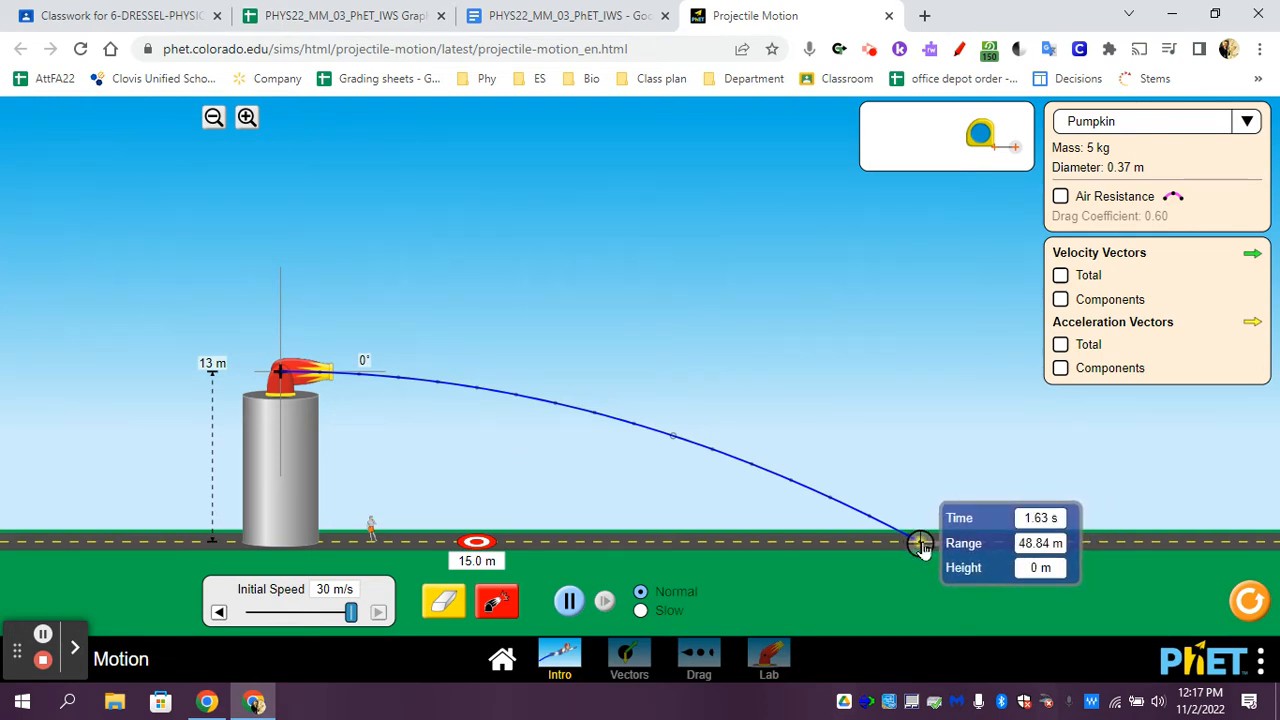
Record 1.63 as the 30 m/s launch's time in cell I3 of the spreadsheet.
{"action": "left_click", "coordinate": [400, 15]}
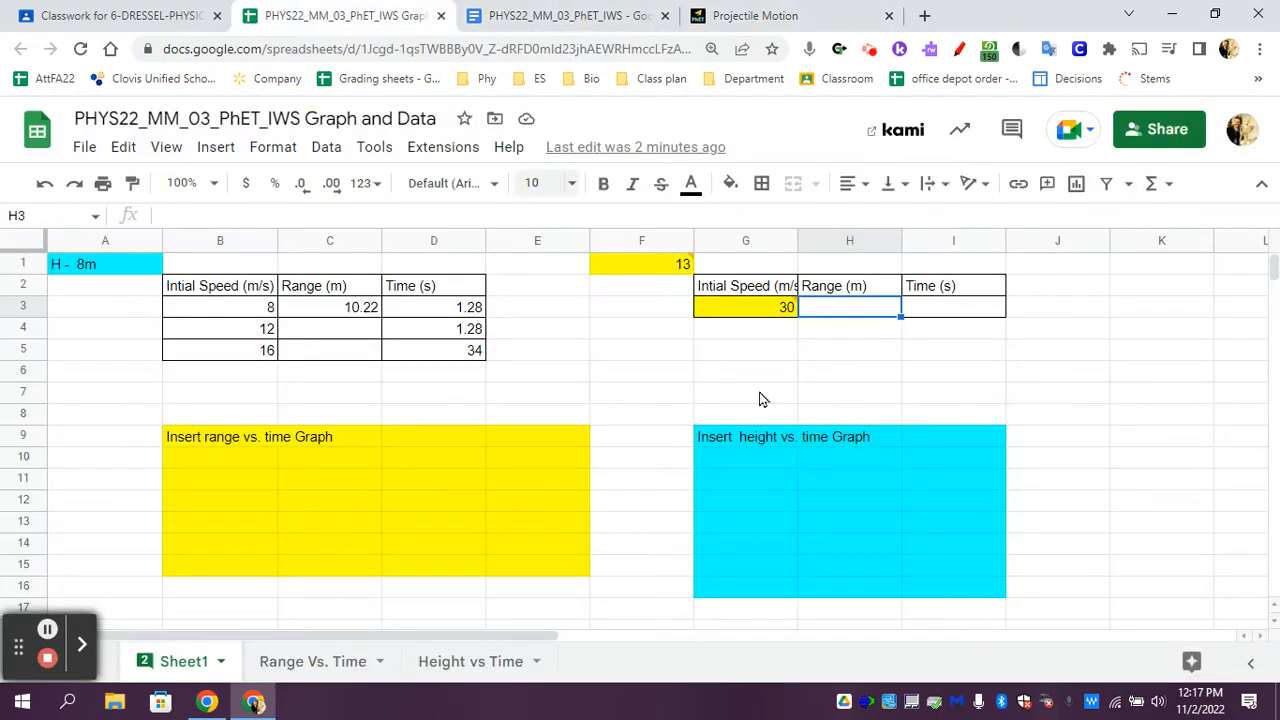
{"action": "left_click", "coordinate": [940, 310]}
{"action": "type", "text": "1"}
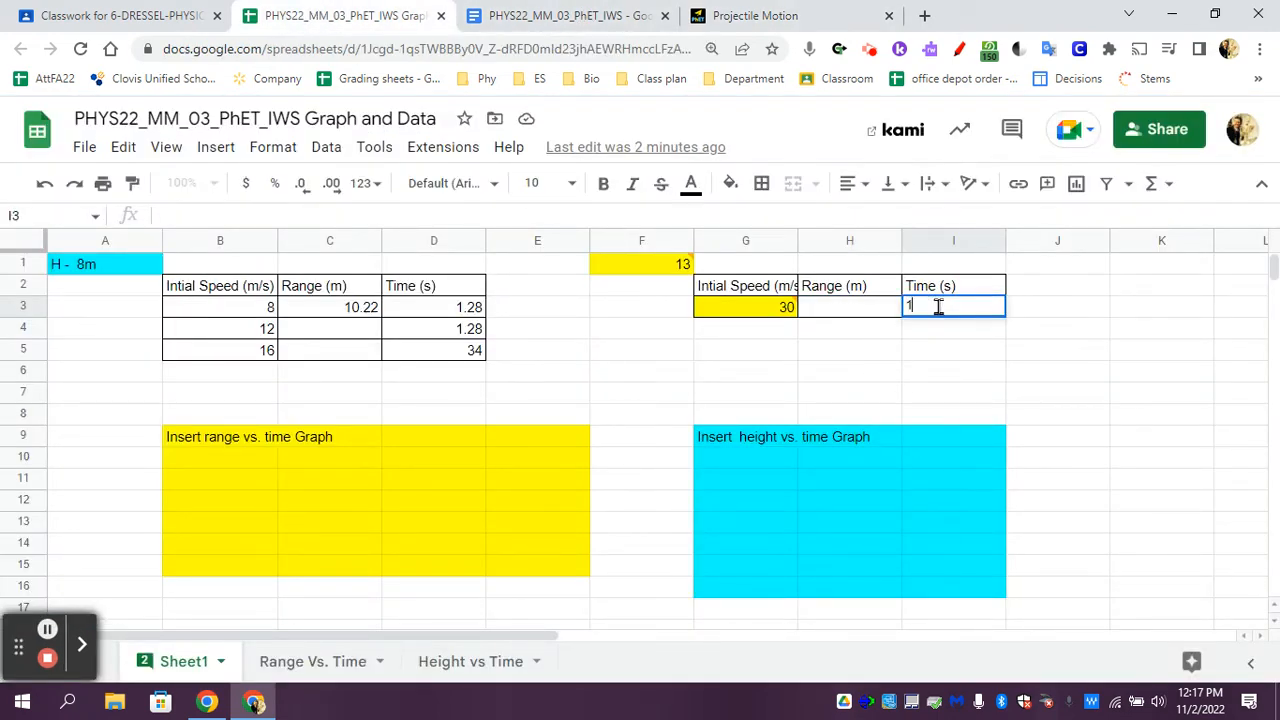
{"action": "type", "text": ".63"}
{"action": "key", "text": "Return"}
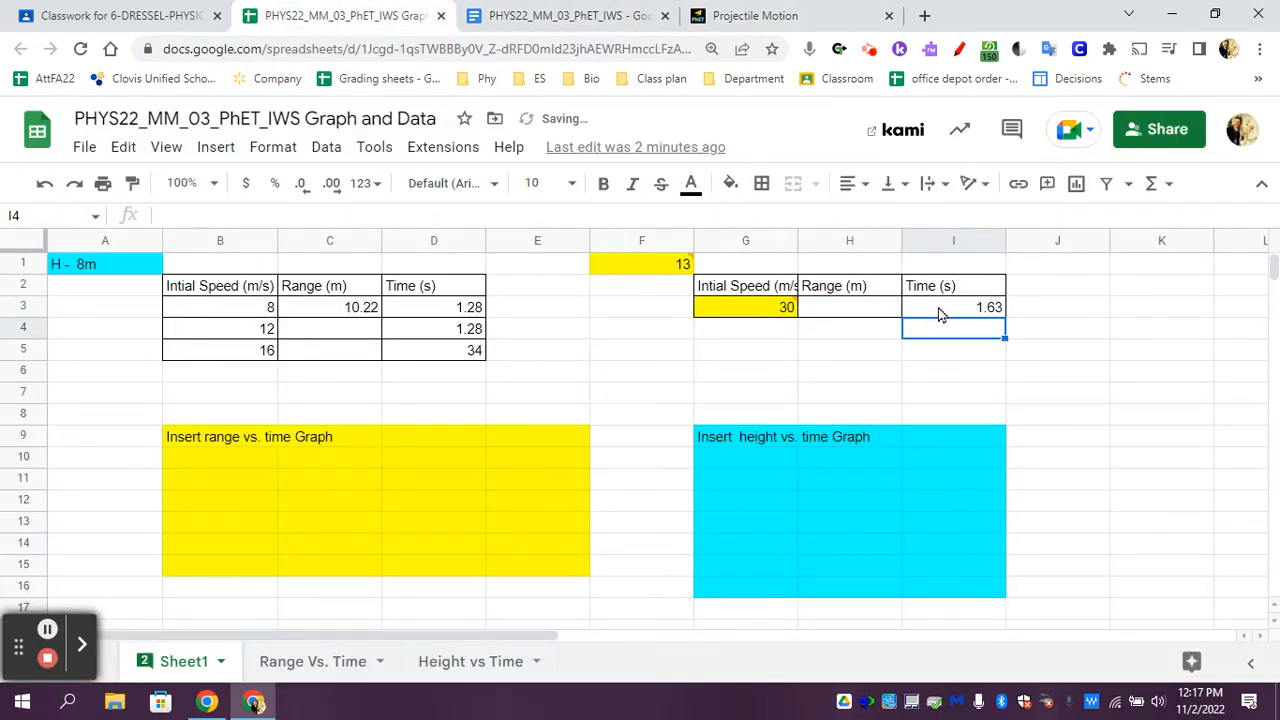
Reread the landing point's range in the simulation and record 48.84 in the spreadsheet's cell H3.
{"action": "left_click", "coordinate": [715, 15]}
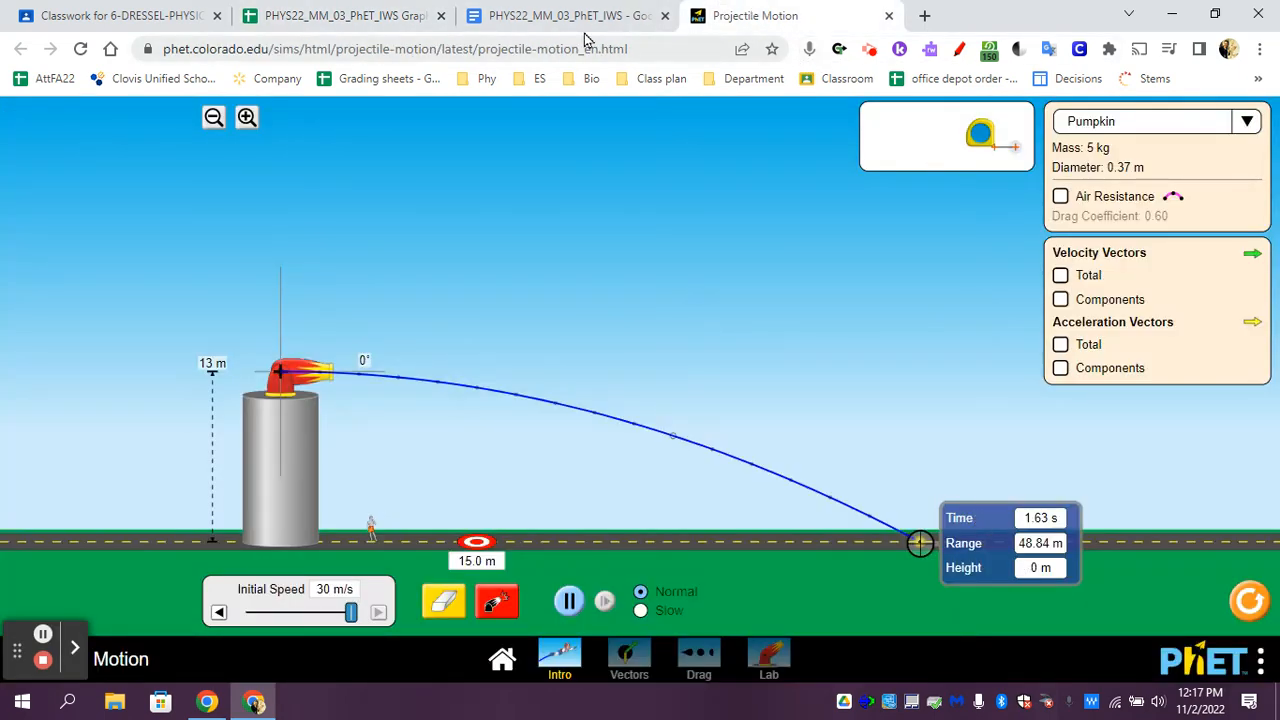
{"action": "left_click", "coordinate": [562, 13]}
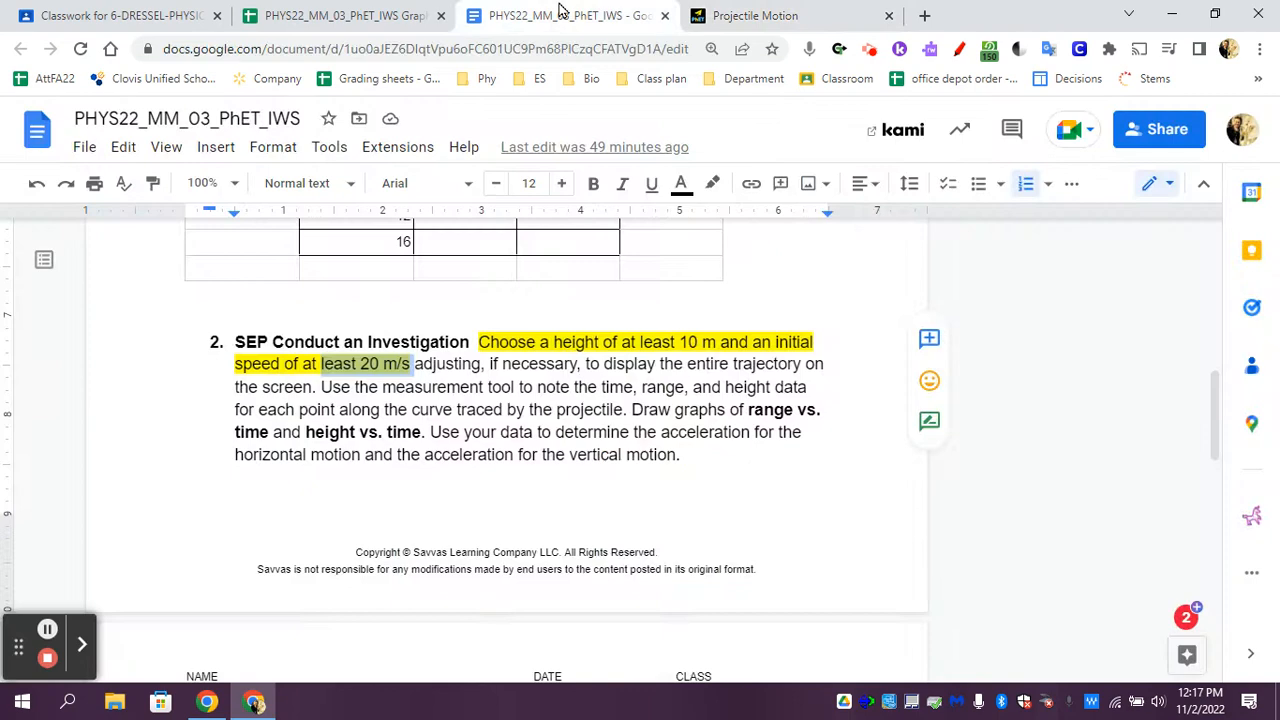
{"action": "left_click", "coordinate": [340, 14]}
{"action": "left_click", "coordinate": [856, 316]}
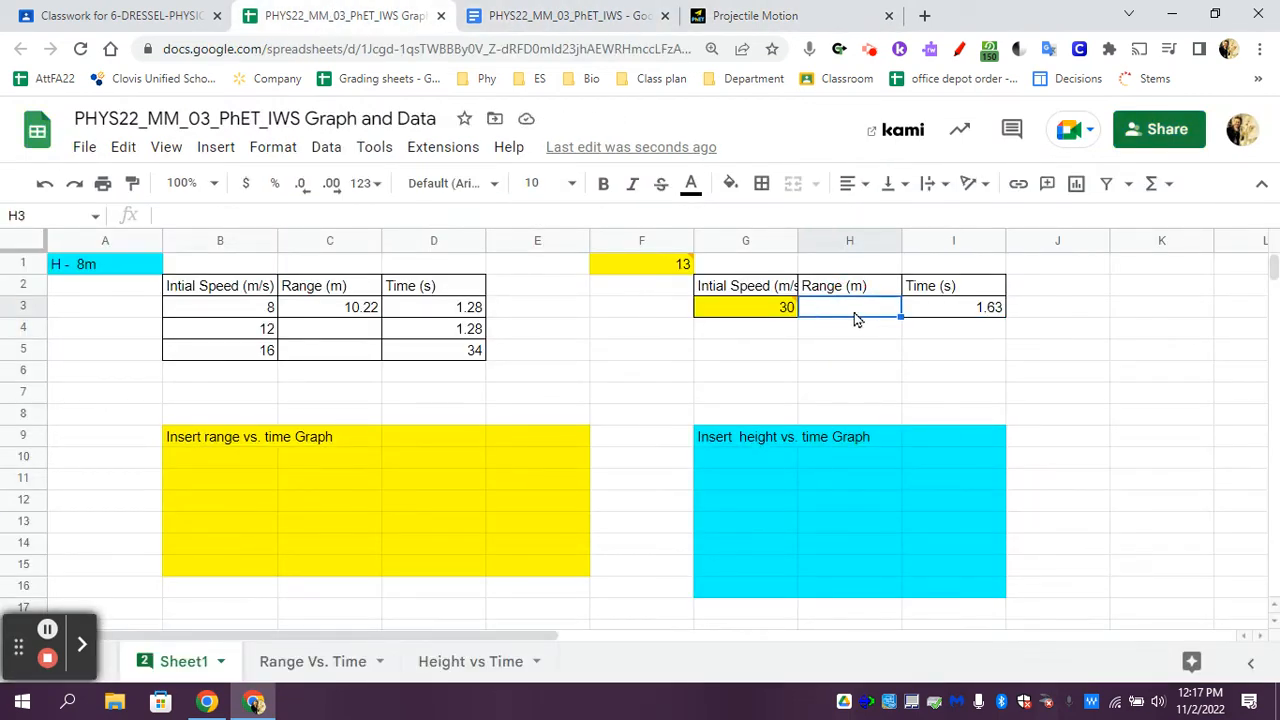
{"action": "type", "text": "48.84"}
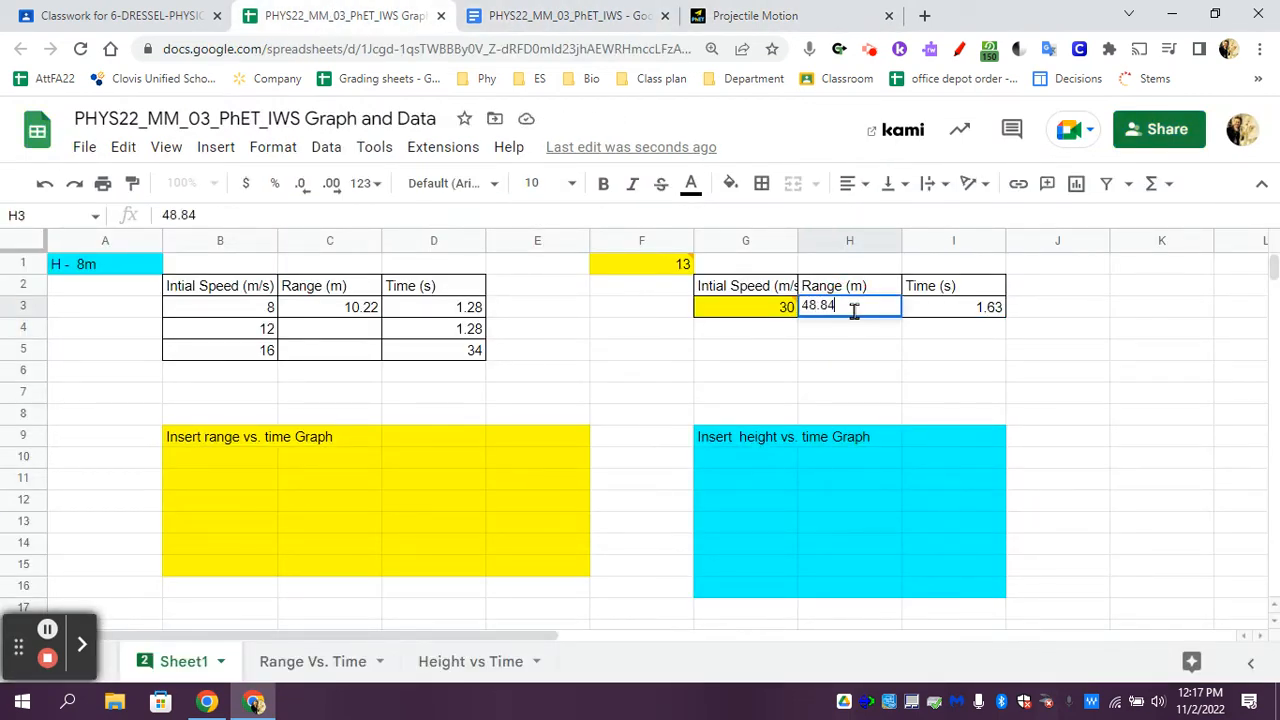
{"action": "key", "text": "Return"}
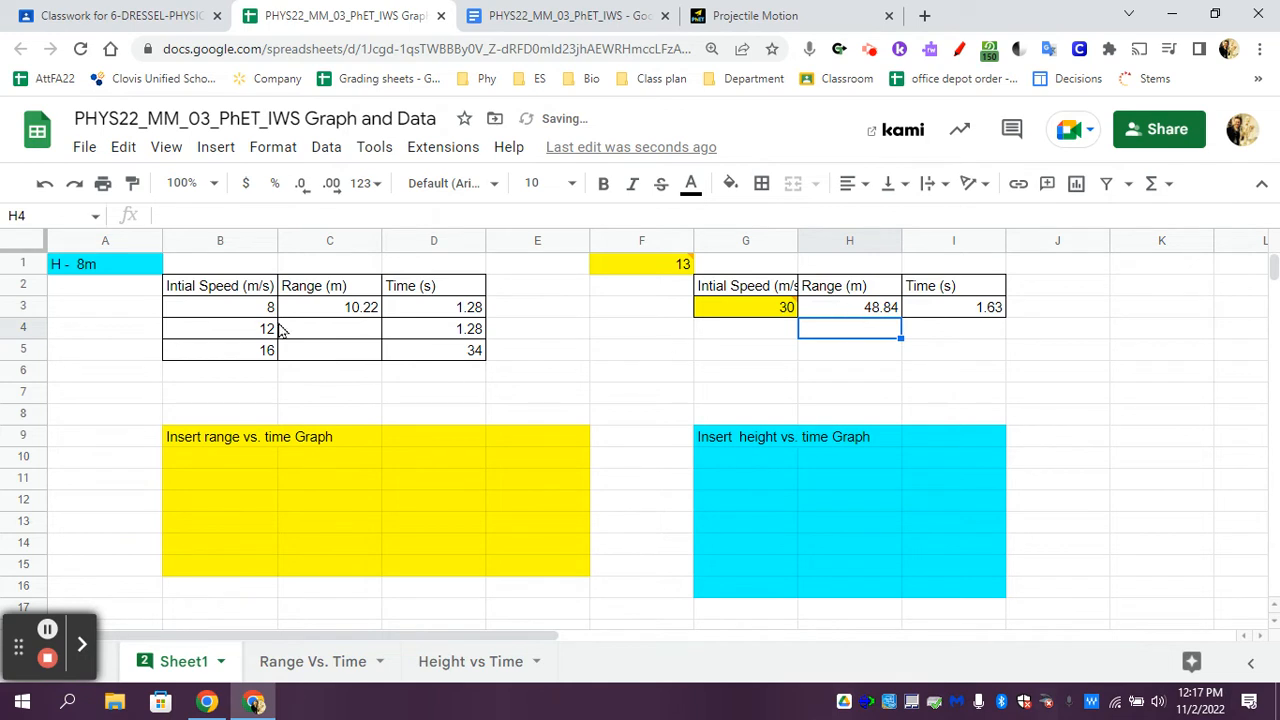
Enter placeholder ranges of 22 for the 12 m/s row and 23 for the 16 m/s row.
{"action": "left_click", "coordinate": [366, 333]}
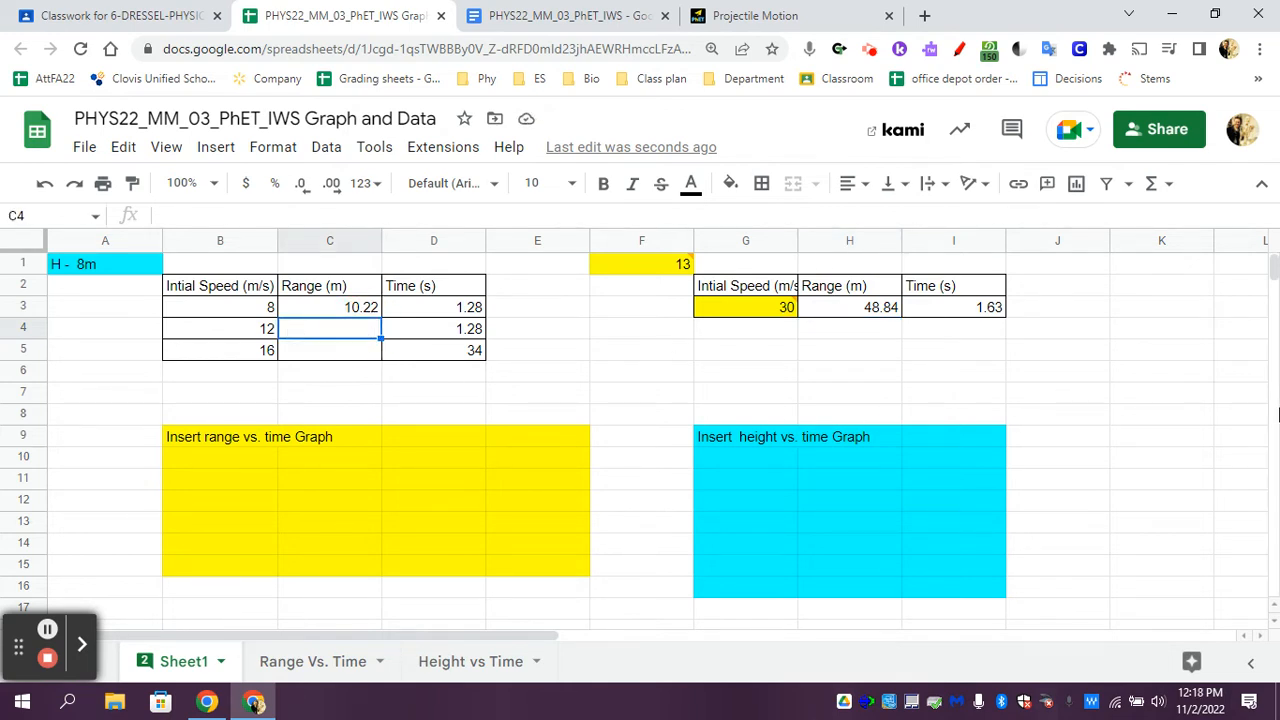
{"action": "type", "text": "22"}
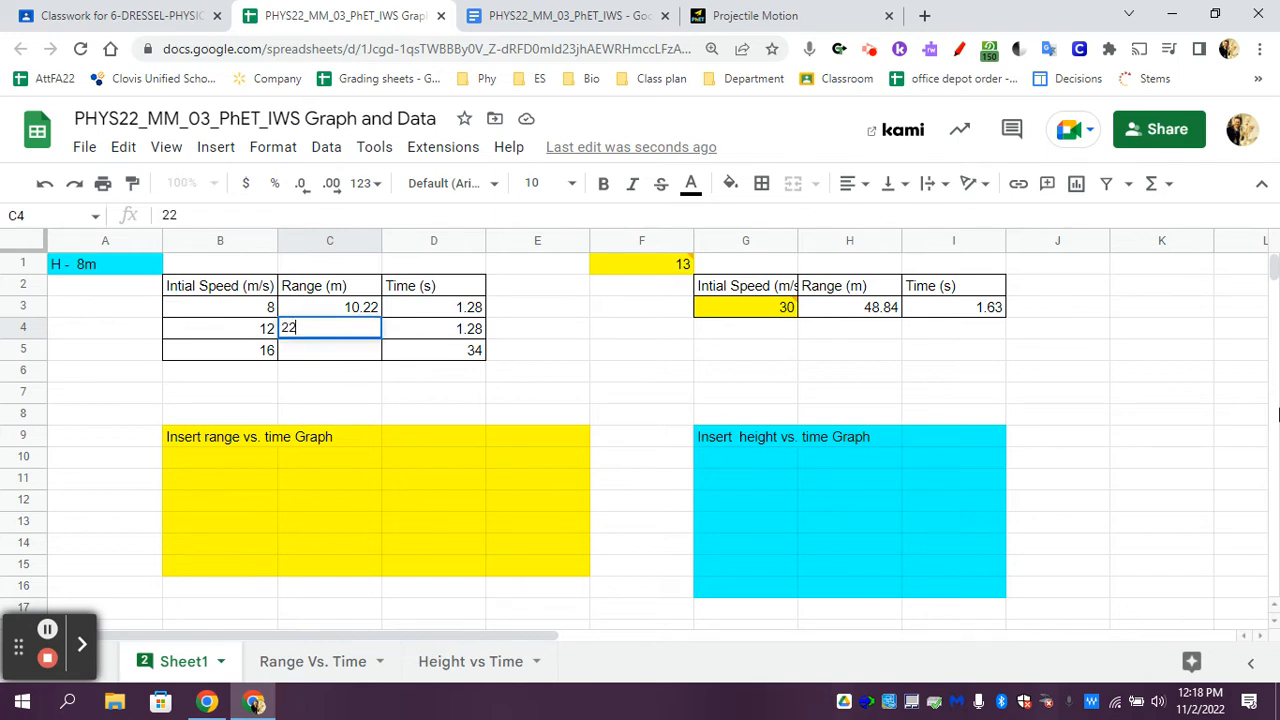
{"action": "key", "text": "Return"}
{"action": "type", "text": "23"}
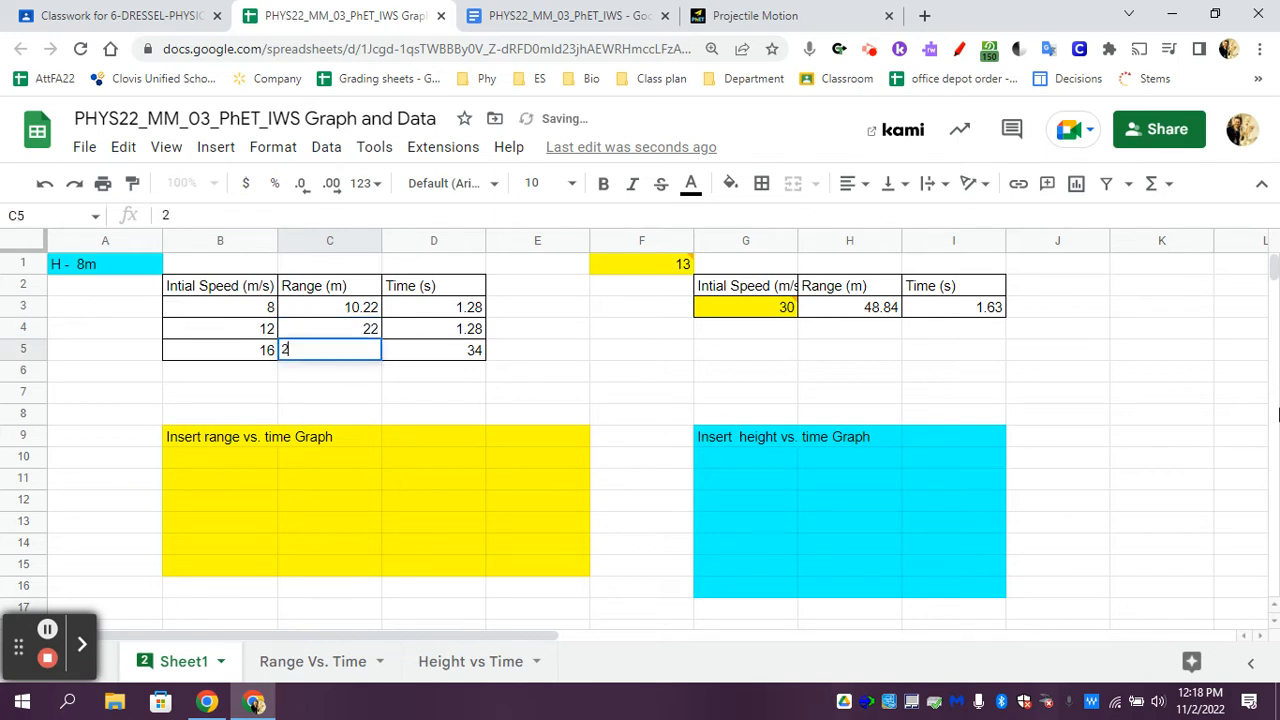
{"action": "key", "text": "Return"}
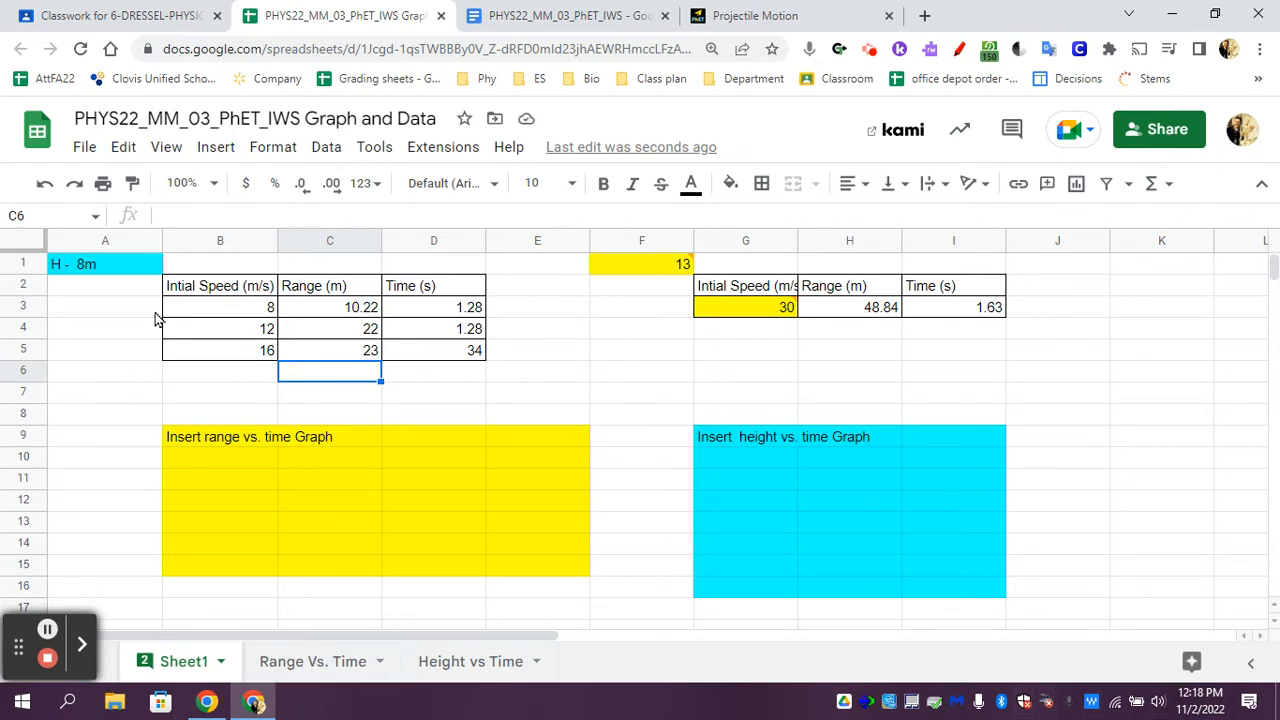
Copy Sheet1's data block A1:I6 and paste it at A1 of the Range Vs. Time sheet.
{"action": "left_click_drag", "start_coordinate": [85, 272], "coordinate": [1001, 376]}
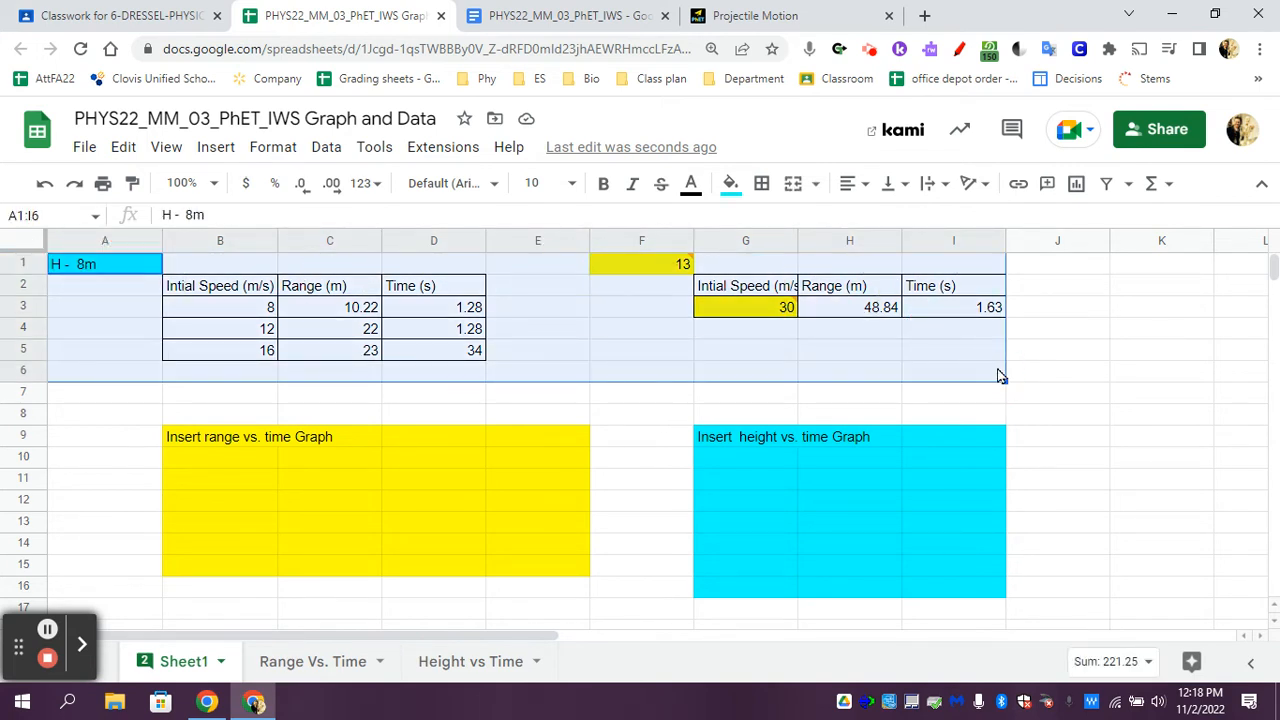
{"action": "left_click", "coordinate": [300, 662]}
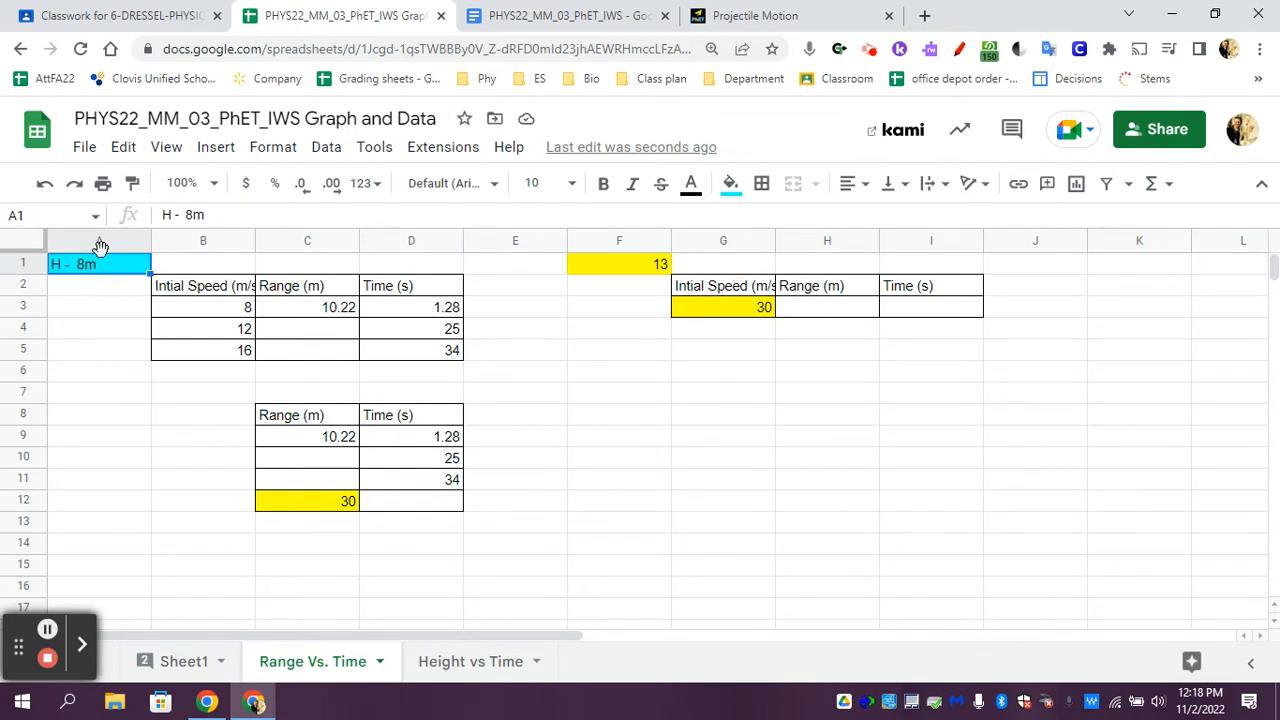
{"action": "key", "text": "ctrl+v"}
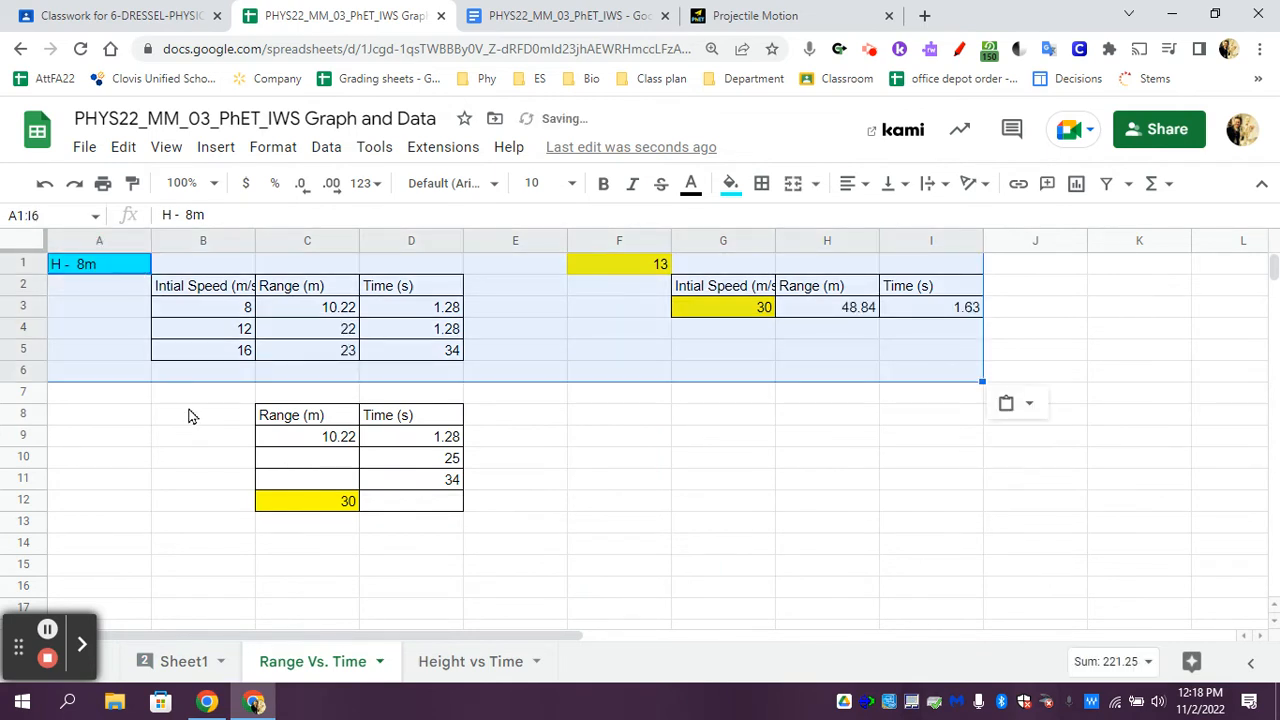
Clear the old values from the lower Range and Time table in cells C9, D9 to D11 and C12.
{"action": "left_click", "coordinate": [350, 438]}
{"action": "key", "text": "Delete"}
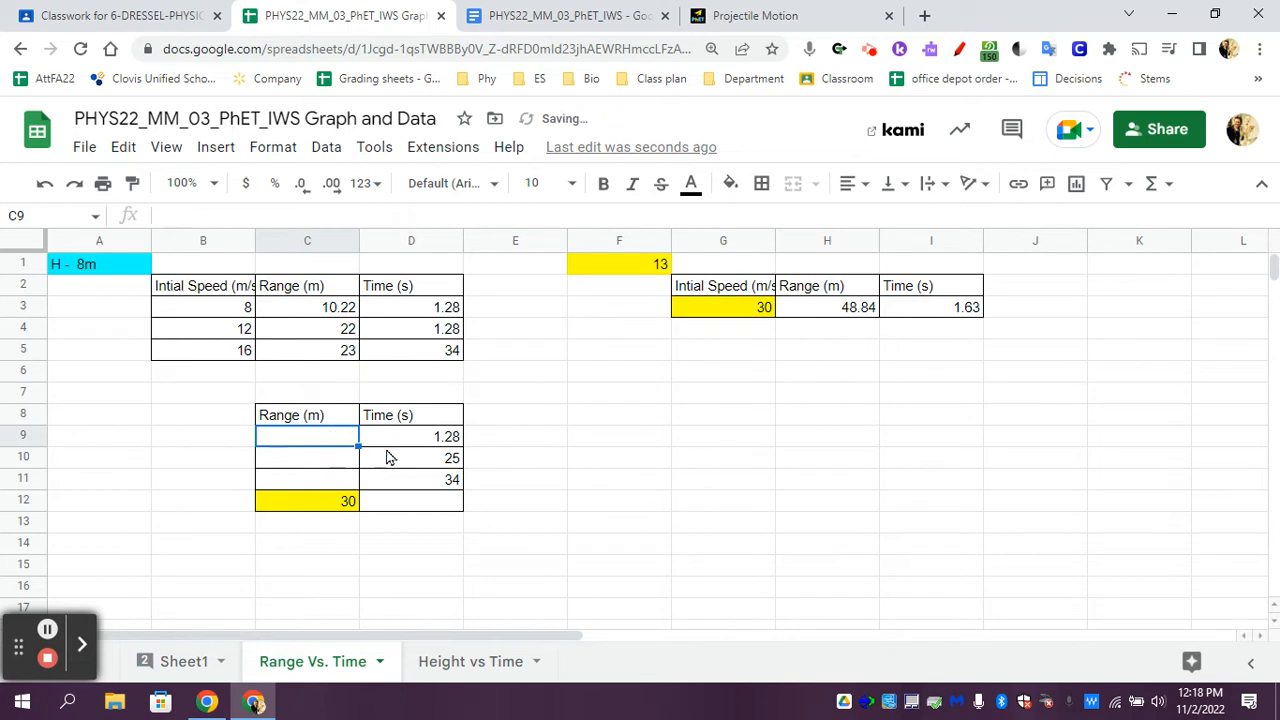
{"action": "left_click", "coordinate": [440, 445]}
{"action": "key", "text": "Delete"}
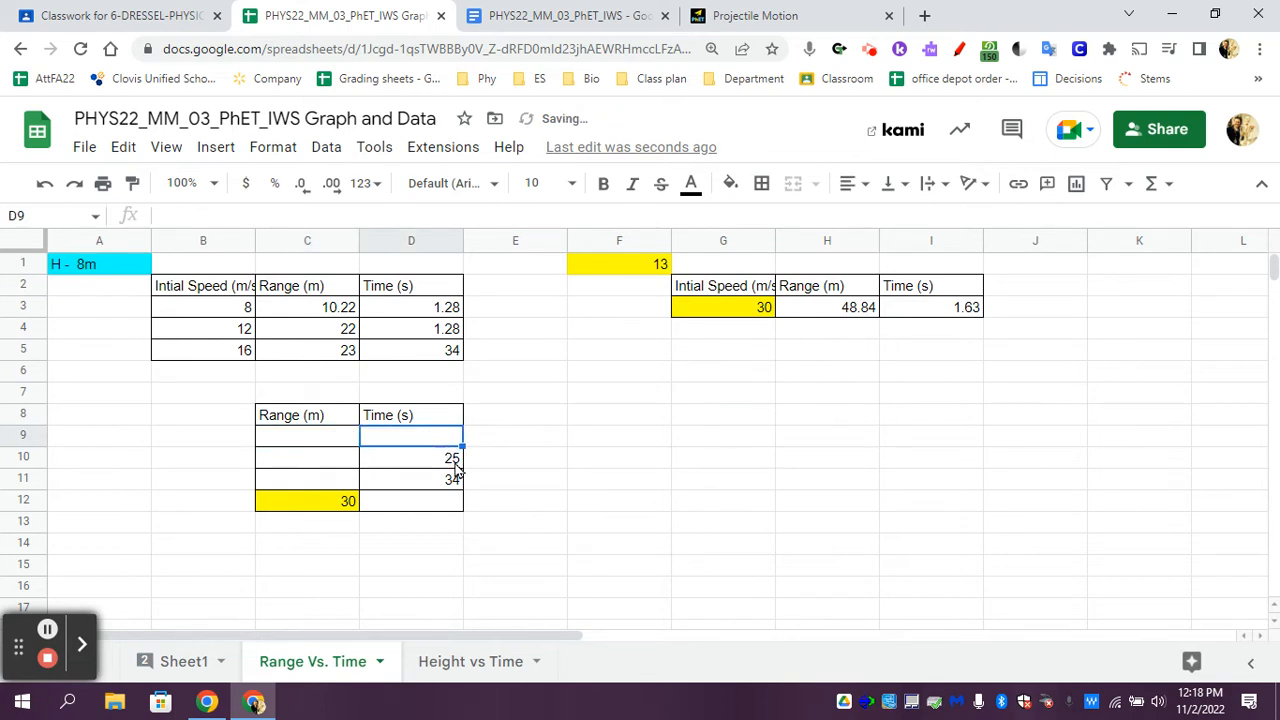
{"action": "left_click", "coordinate": [452, 460]}
{"action": "key", "text": "Delete"}
{"action": "left_click", "coordinate": [445, 484]}
{"action": "key", "text": "Delete"}
{"action": "left_click", "coordinate": [340, 506]}
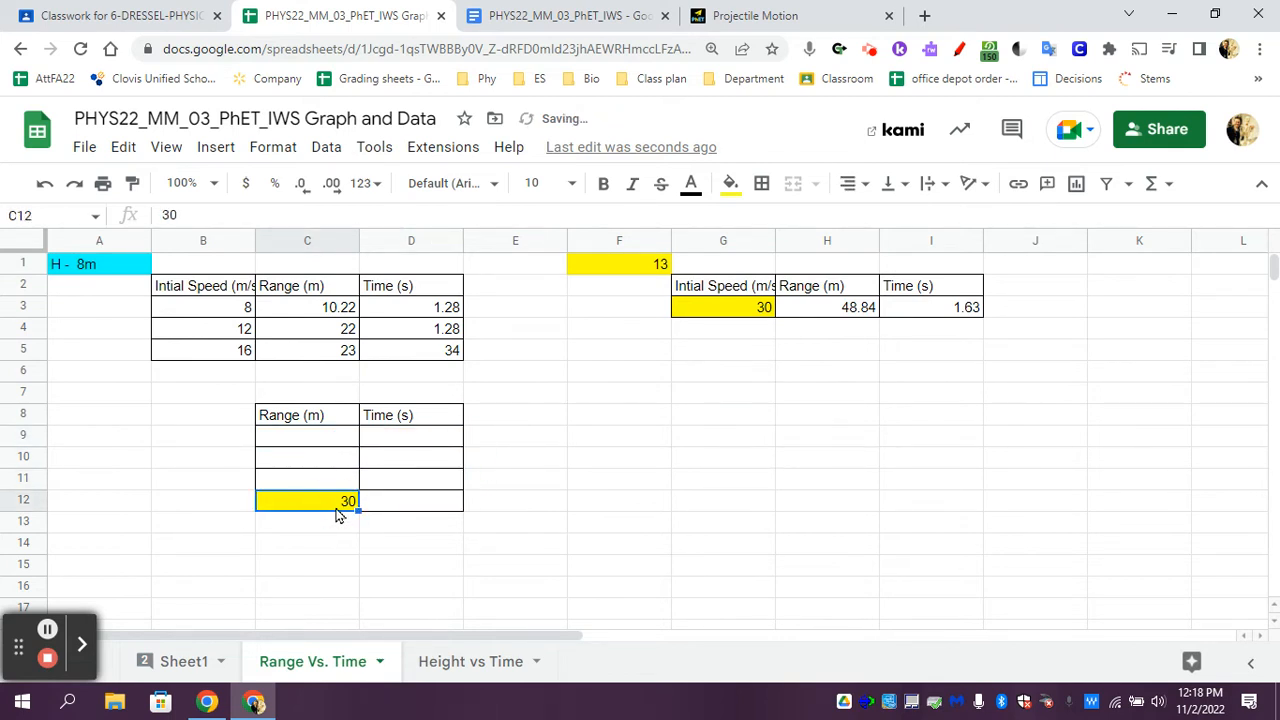
{"action": "key", "text": "Delete"}
{"action": "left_click", "coordinate": [391, 457]}
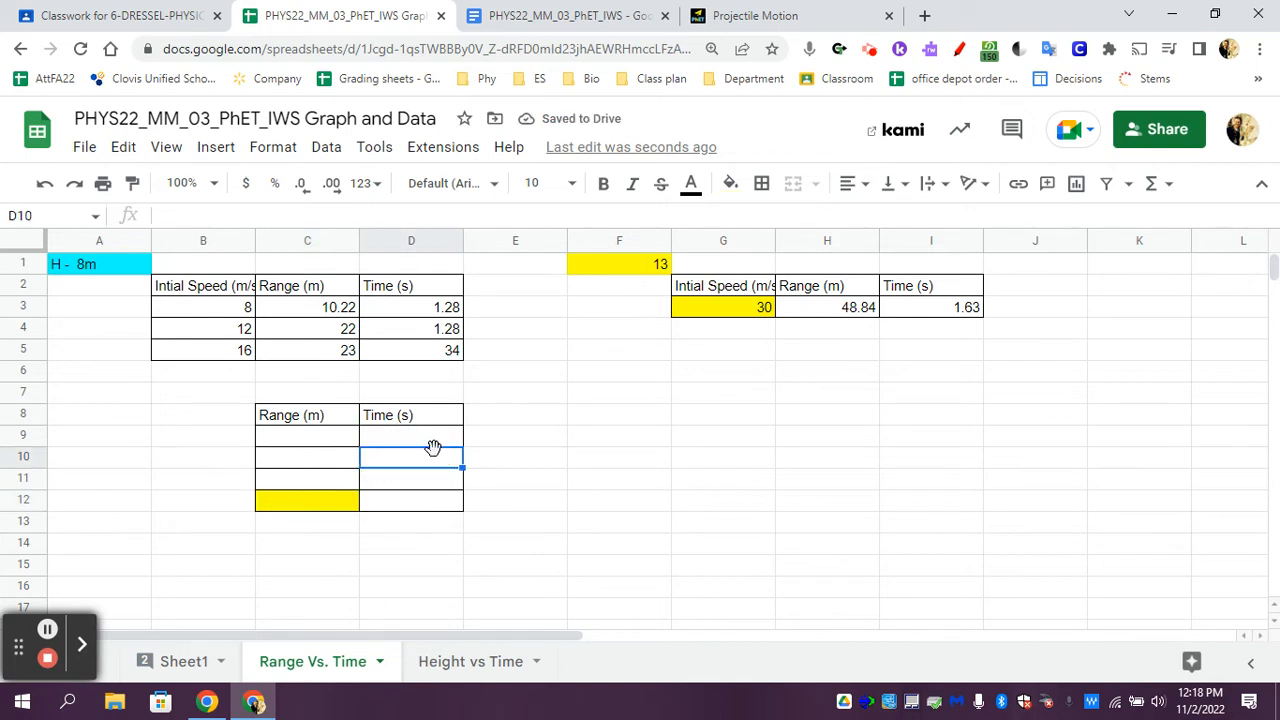
Copy the range and time values in C3:D5 into C9:D11 of the lower Range and Time table.
{"action": "left_click", "coordinate": [323, 312]}
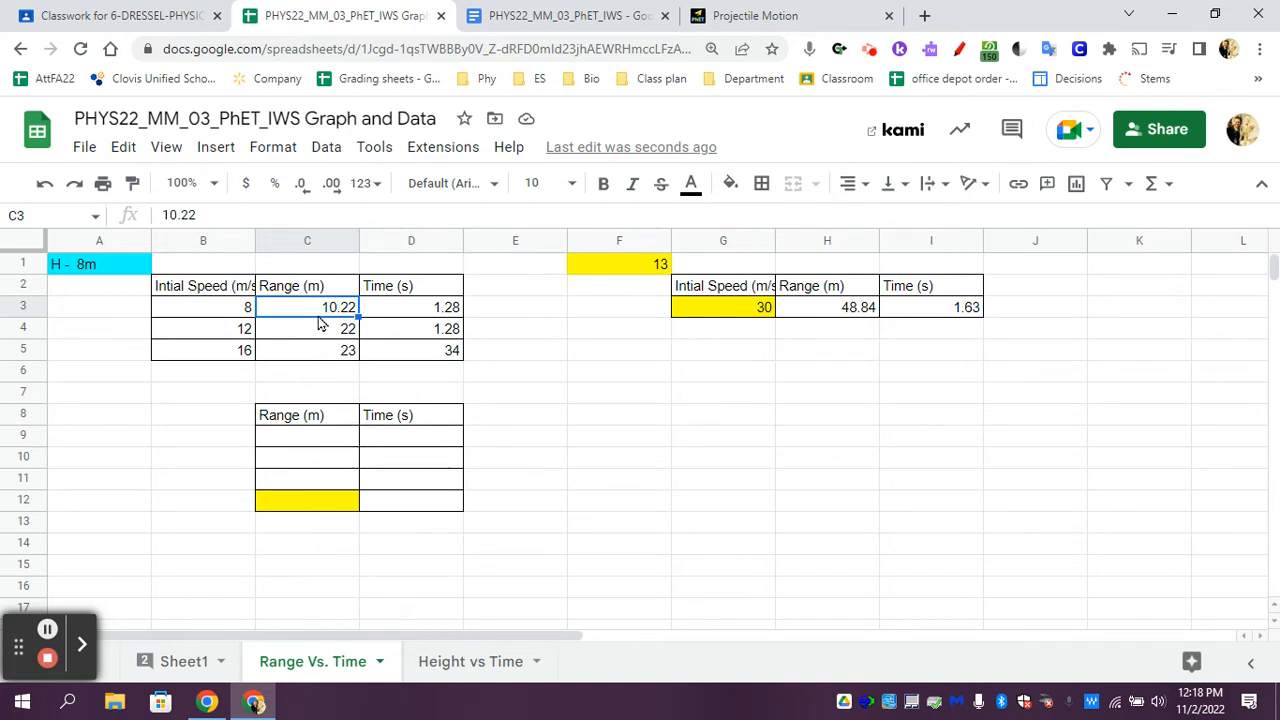
{"action": "left_click_drag", "start_coordinate": [320, 313], "coordinate": [427, 351]}
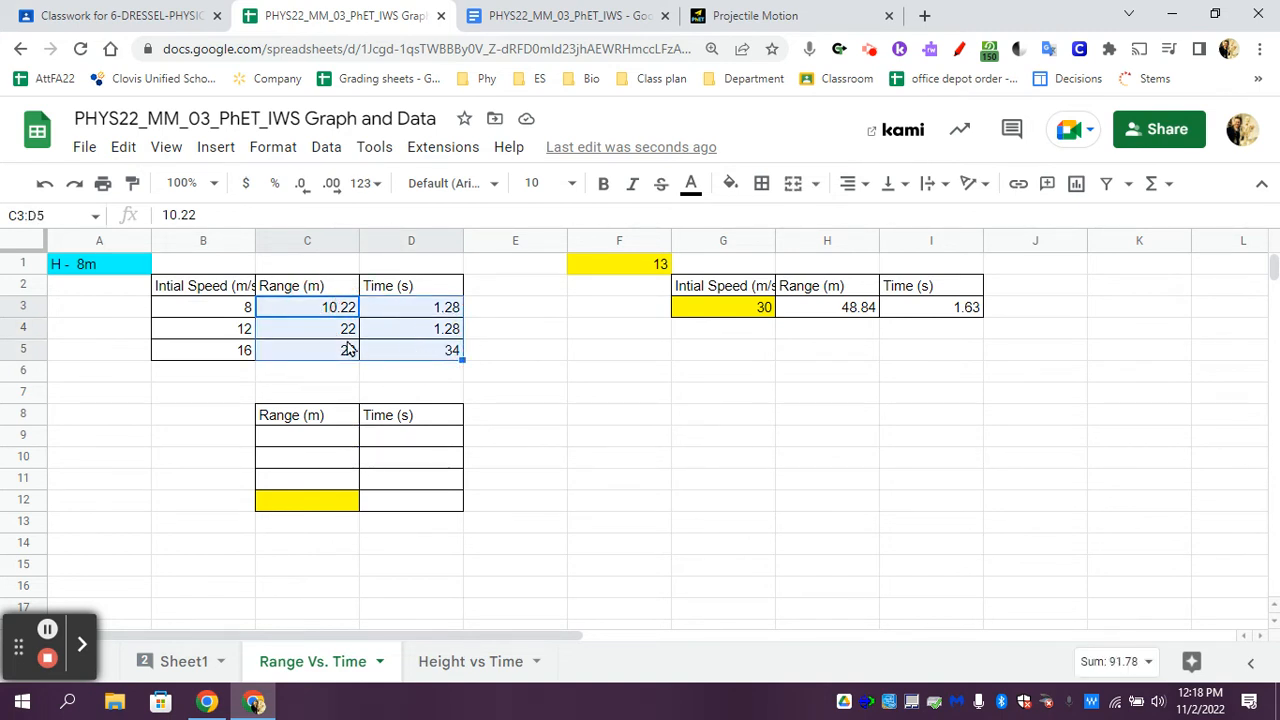
{"action": "left_click", "coordinate": [330, 314]}
{"action": "left_click_drag", "start_coordinate": [323, 315], "coordinate": [442, 351]}
{"action": "key", "text": "ctrl+c"}
{"action": "left_click", "coordinate": [308, 422]}
{"action": "left_click", "coordinate": [330, 450]}
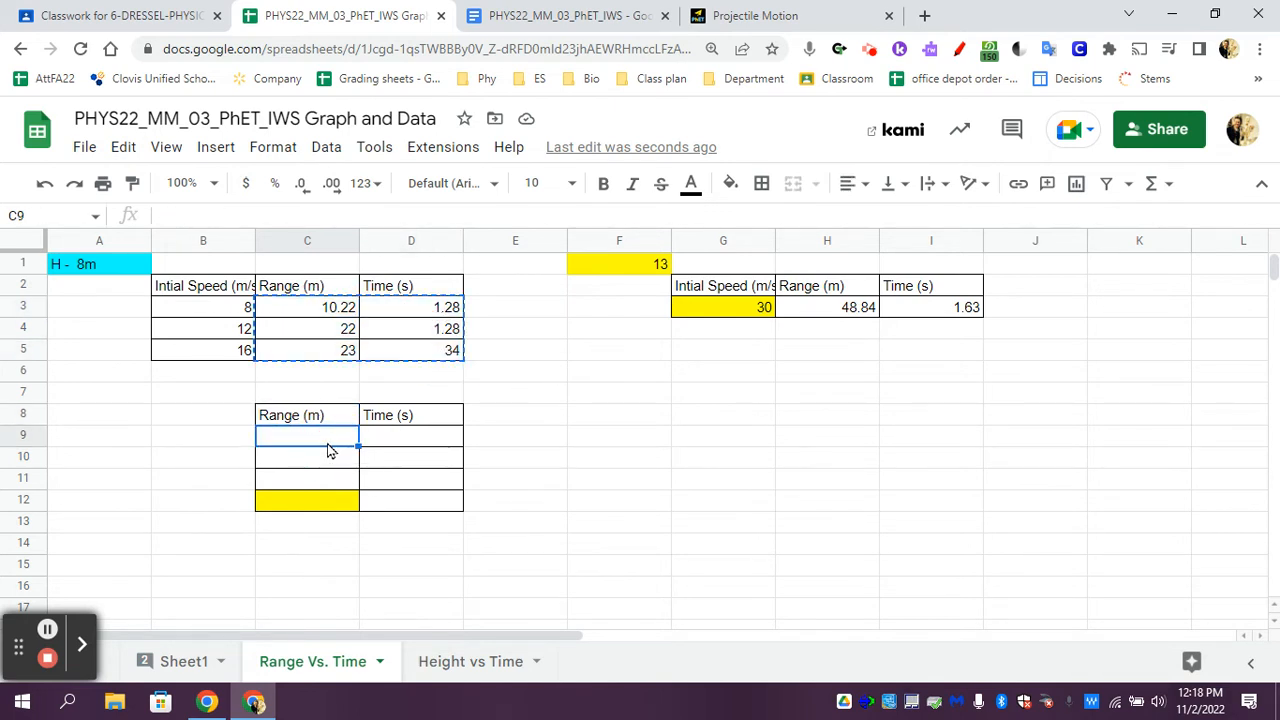
{"action": "key", "text": "ctrl+v"}
{"action": "left_click_drag", "start_coordinate": [316, 418], "coordinate": [423, 481]}
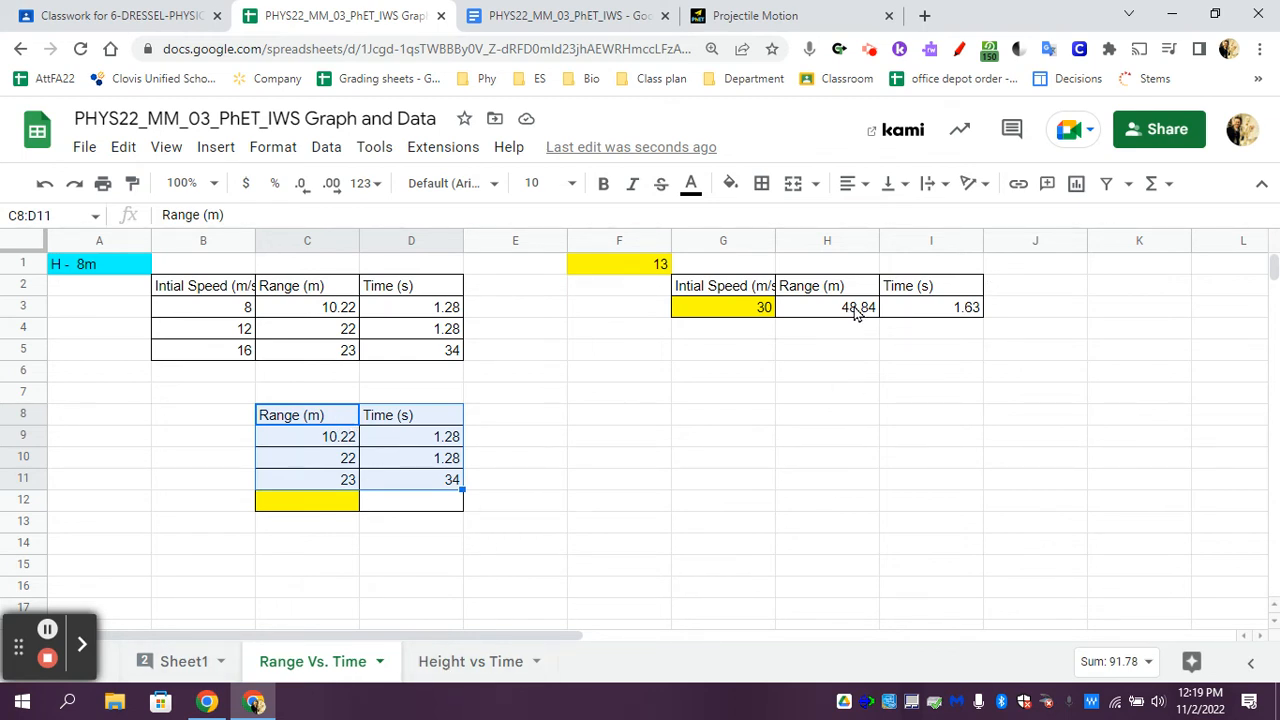
Copy the 30 m/s range and time from H3:I3 into C12:D12 of the lower table.
{"action": "left_click_drag", "start_coordinate": [855, 310], "coordinate": [929, 314]}
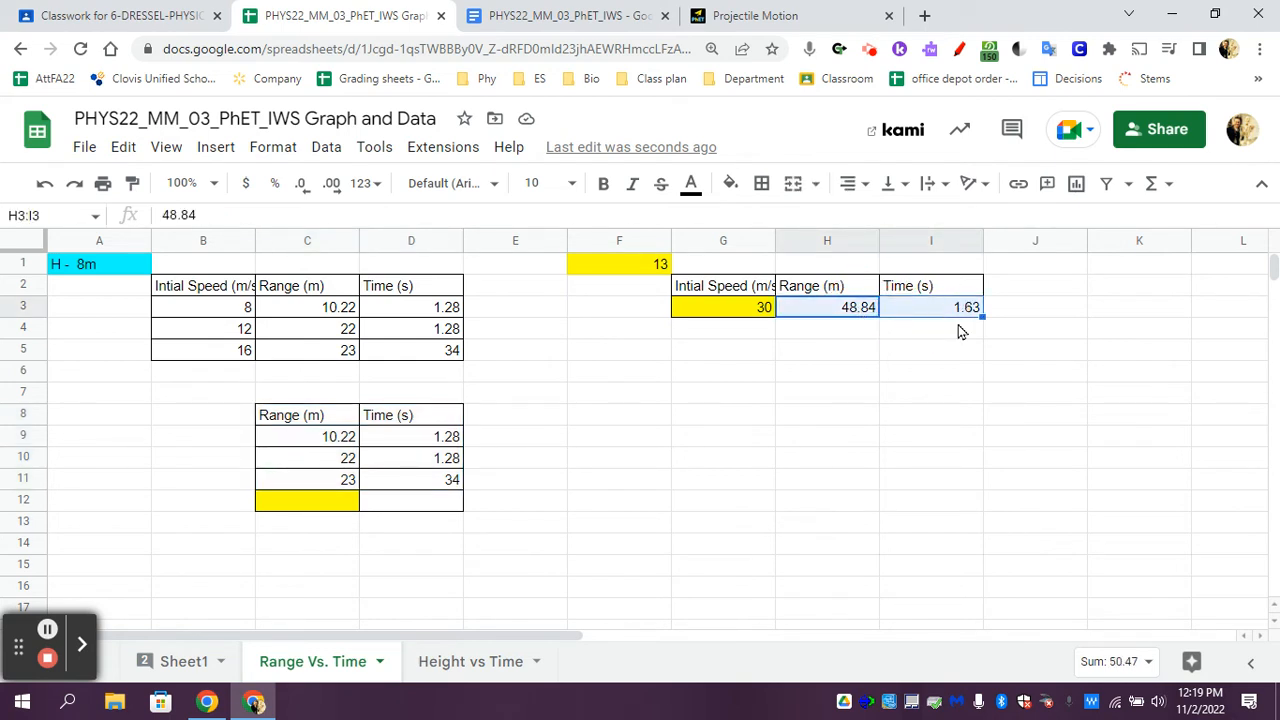
{"action": "left_click", "coordinate": [318, 505]}
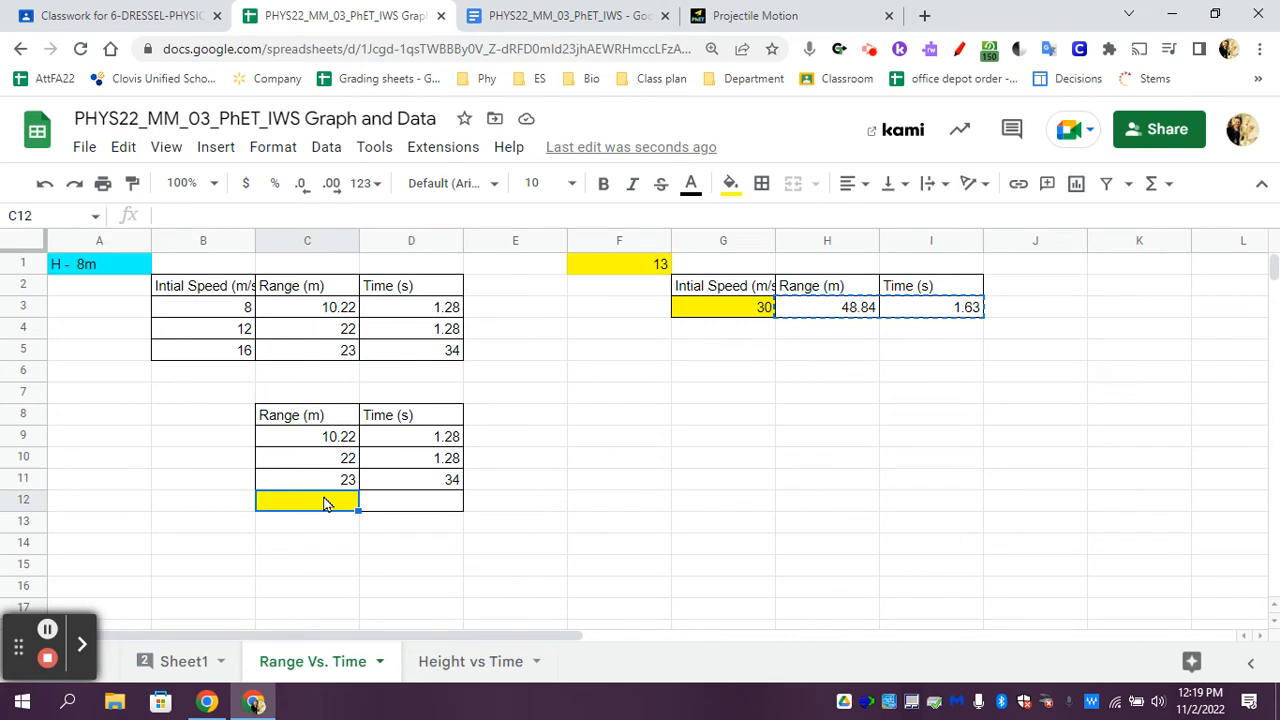
{"action": "type", "text": "48.84\t1.63"}
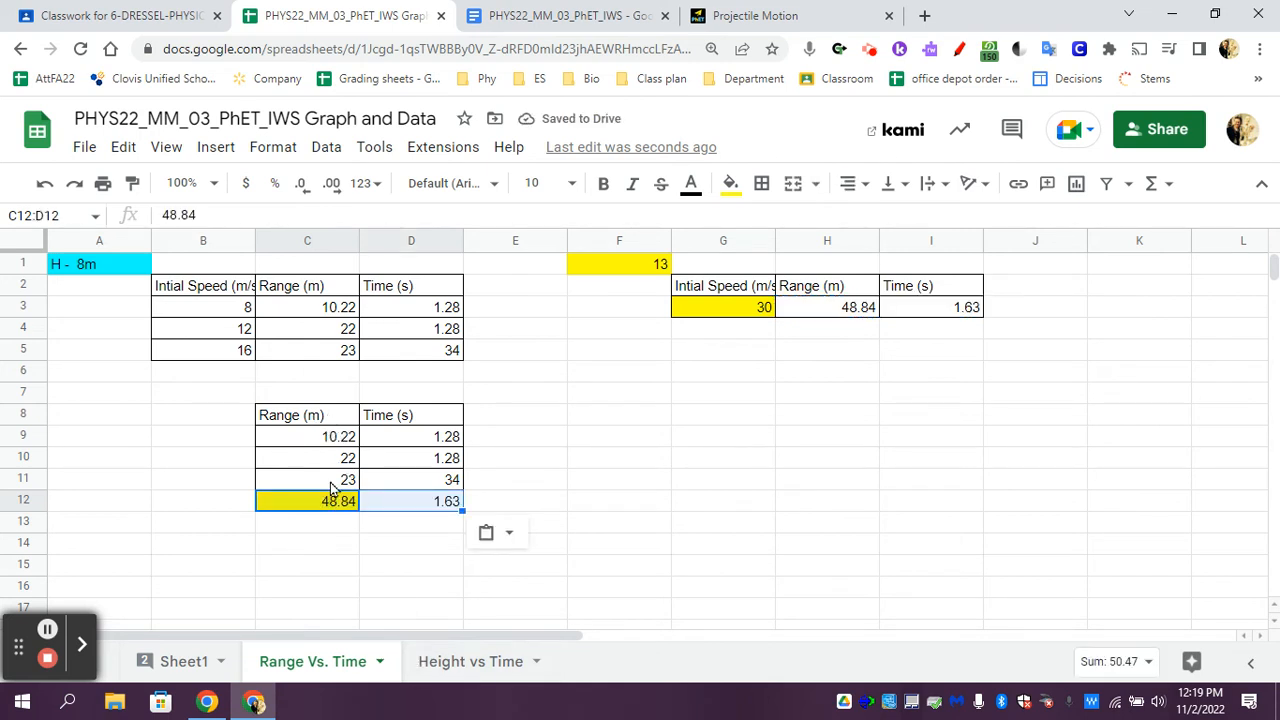
{"action": "left_click_drag", "start_coordinate": [313, 419], "coordinate": [447, 514]}
{"action": "key", "text": "ctrl+c"}
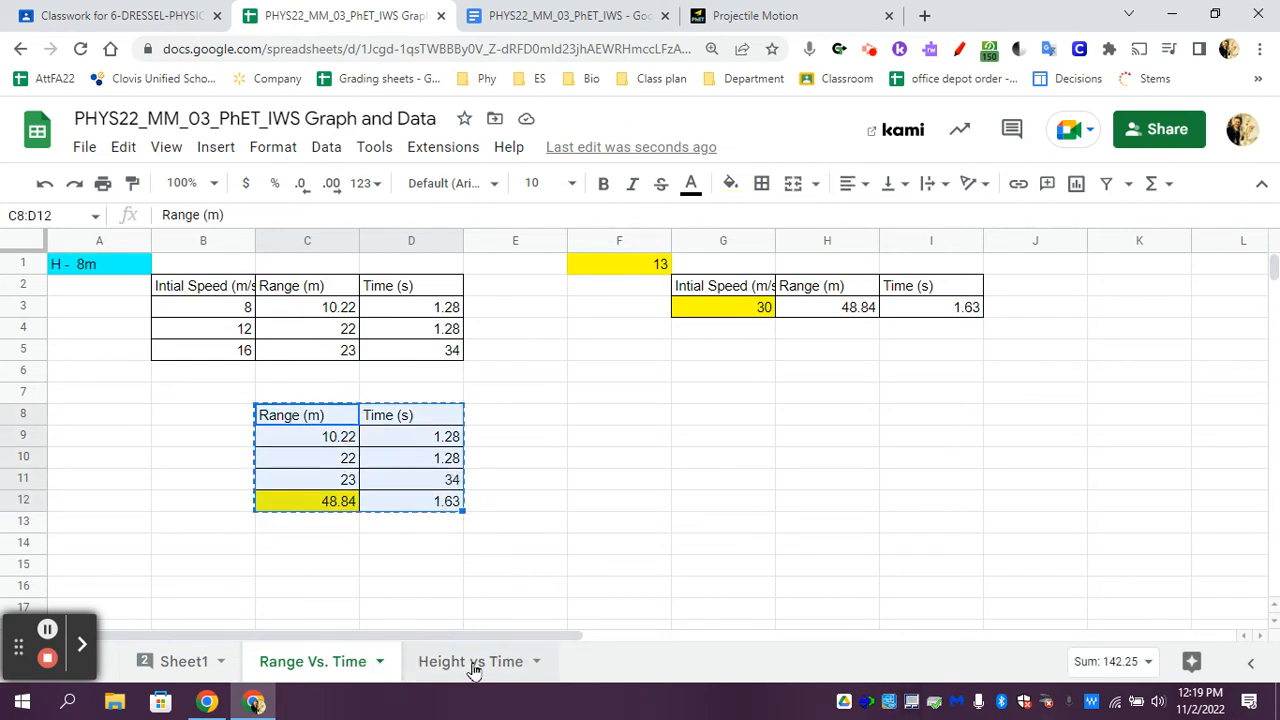
{"action": "left_click", "coordinate": [450, 624]}
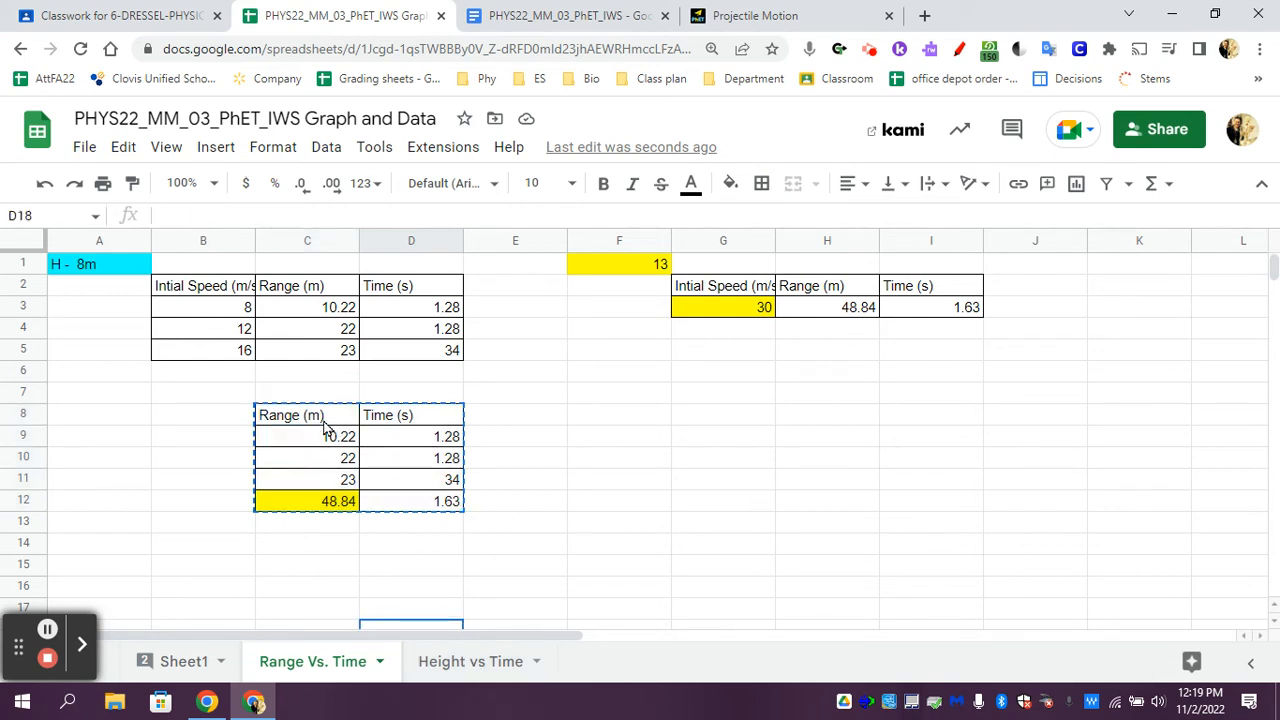
{"action": "left_click", "coordinate": [341, 507]}
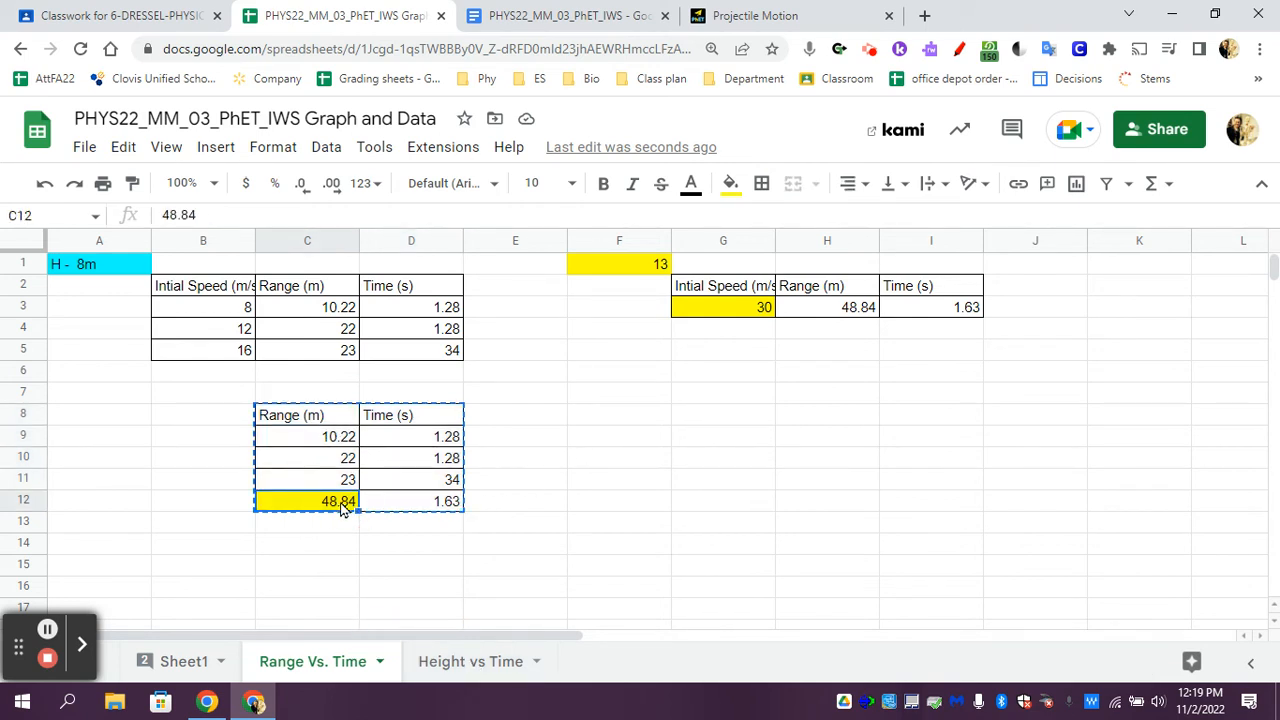
Open the Height vs Time sheet and clear the old values from C10, C11 and D10 of the Heights and Time table.
{"action": "left_click", "coordinate": [480, 662]}
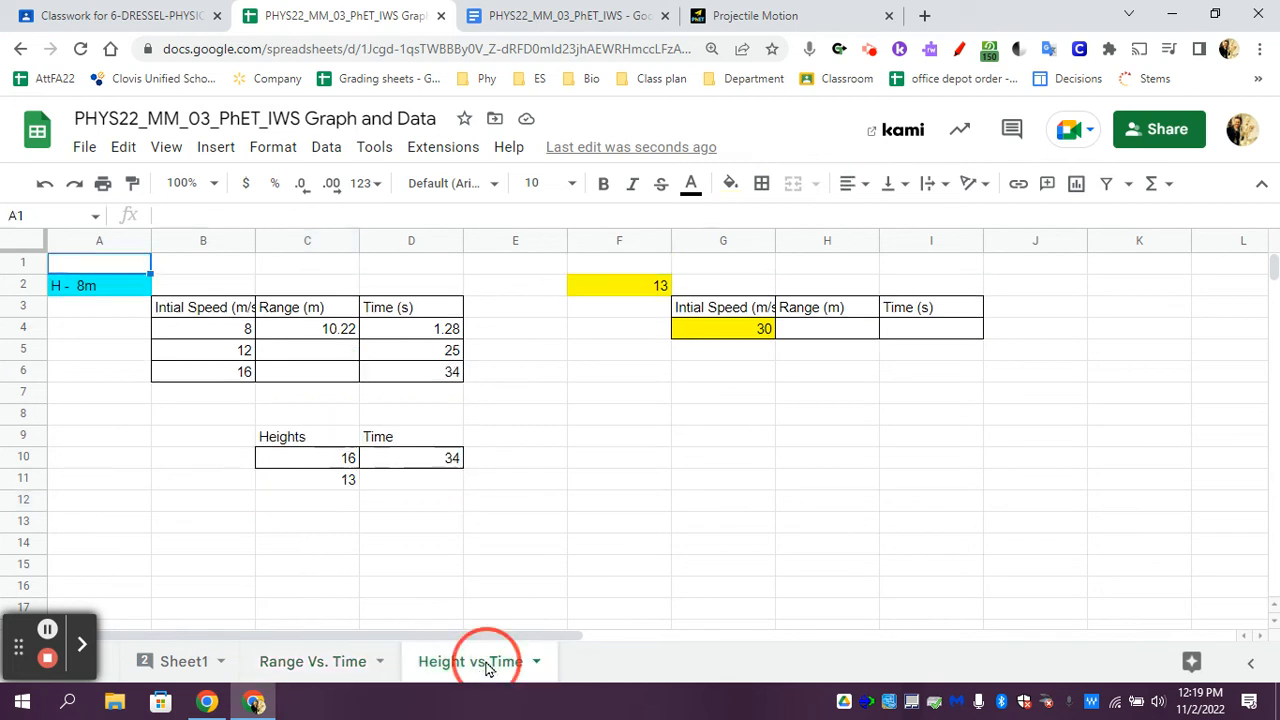
{"action": "left_click", "coordinate": [355, 486]}
{"action": "key", "text": "Delete"}
{"action": "left_click", "coordinate": [352, 467]}
{"action": "key", "text": "Delete"}
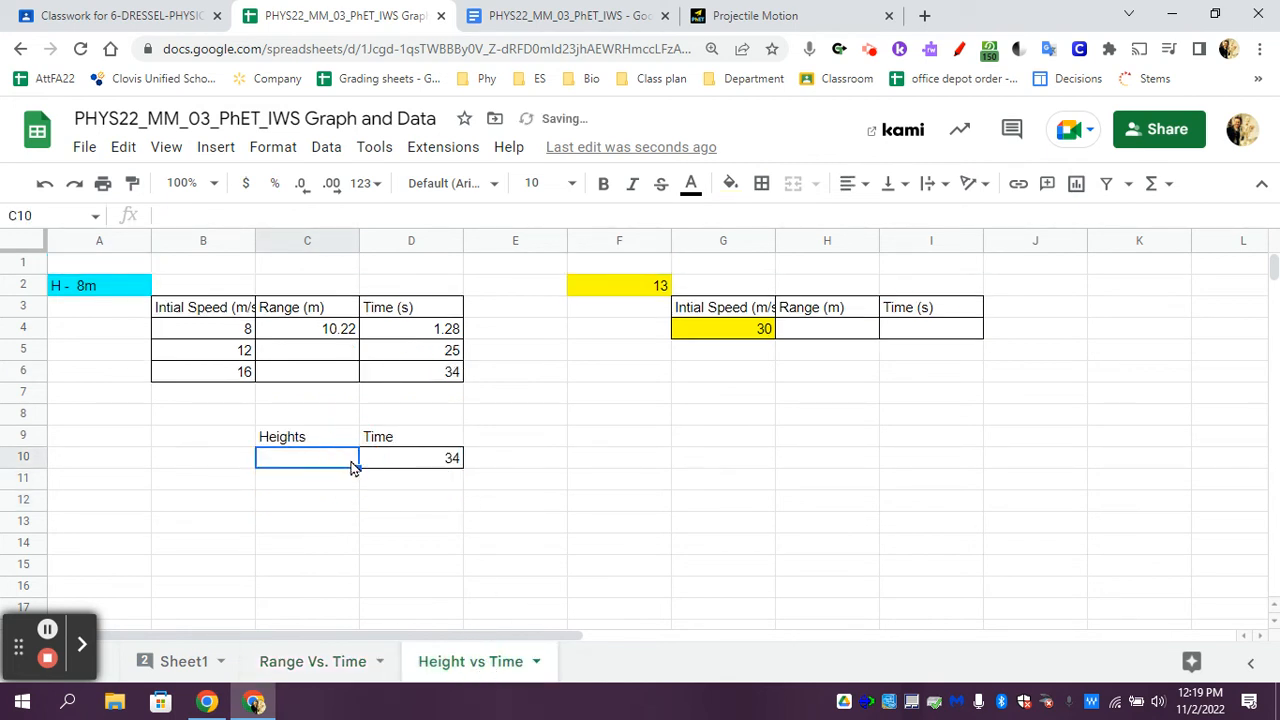
{"action": "left_click", "coordinate": [452, 464]}
{"action": "key", "text": "Delete"}
{"action": "left_click", "coordinate": [447, 509]}
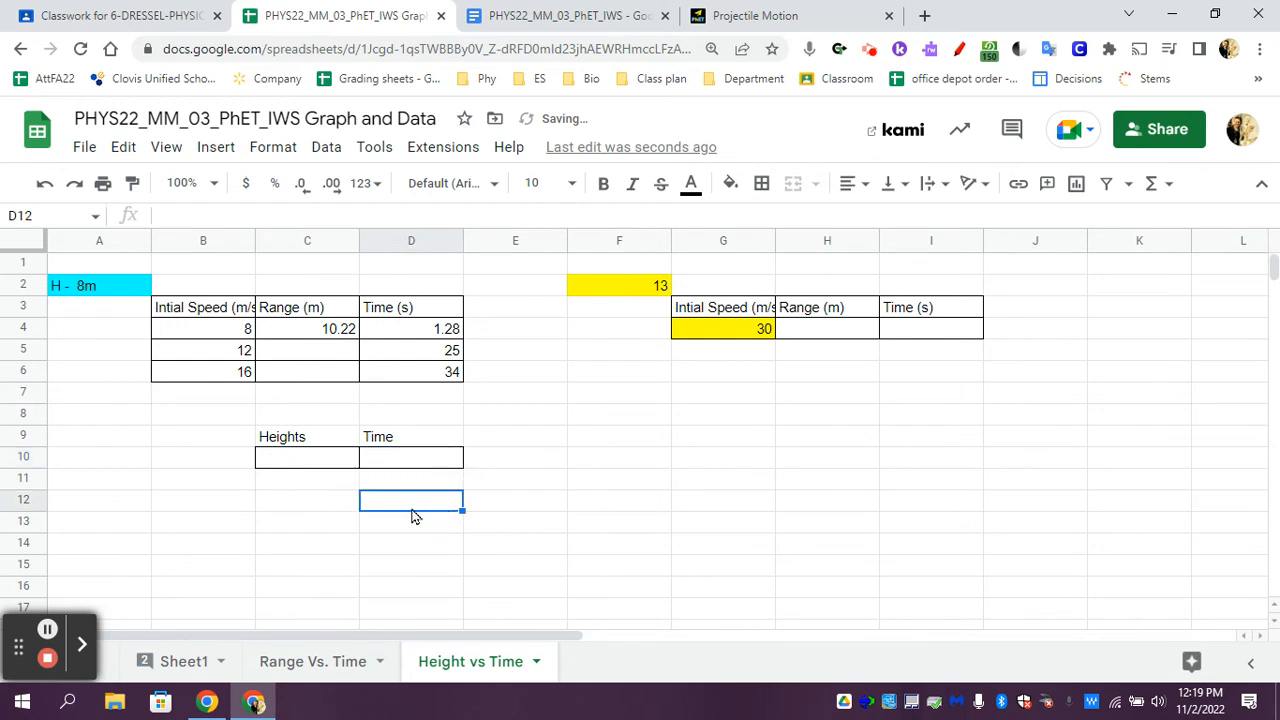
Copy the height labels from A2 and F2 into cells C10 and C11 under Heights.
{"action": "left_click", "coordinate": [310, 462]}
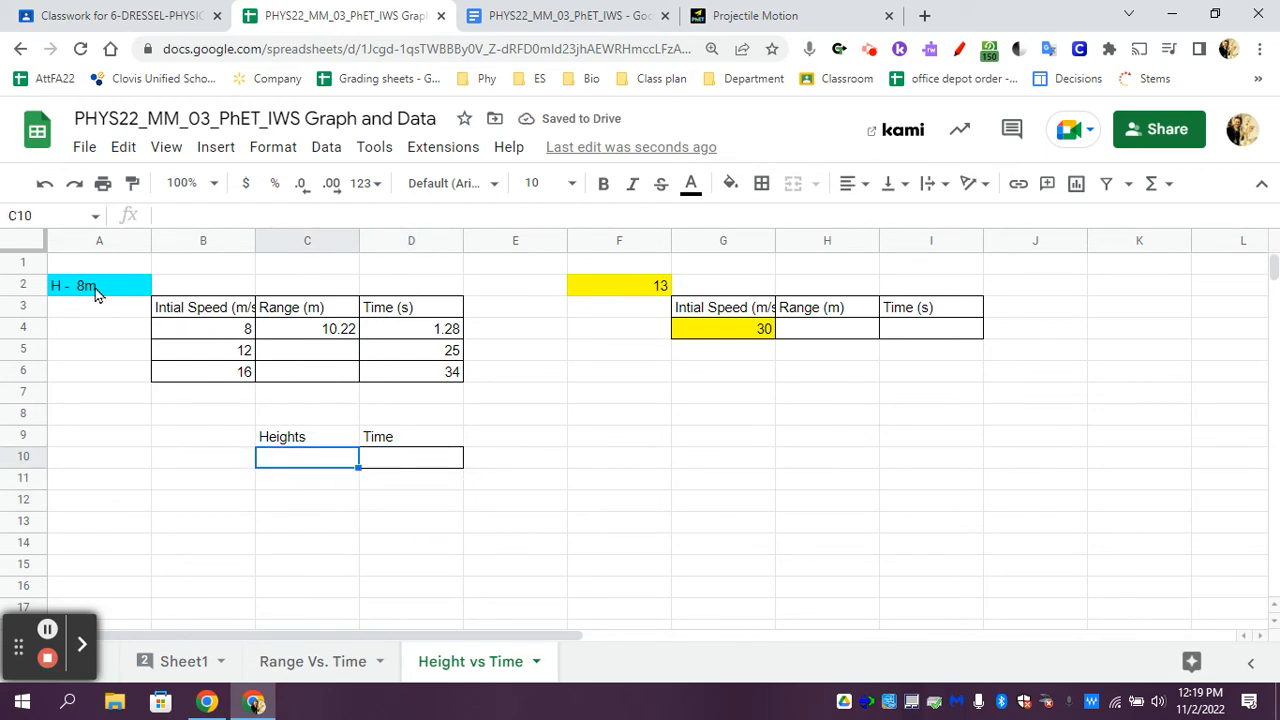
{"action": "left_click", "coordinate": [96, 289]}
{"action": "left_click", "coordinate": [612, 290]}
{"action": "left_click", "coordinate": [103, 292]}
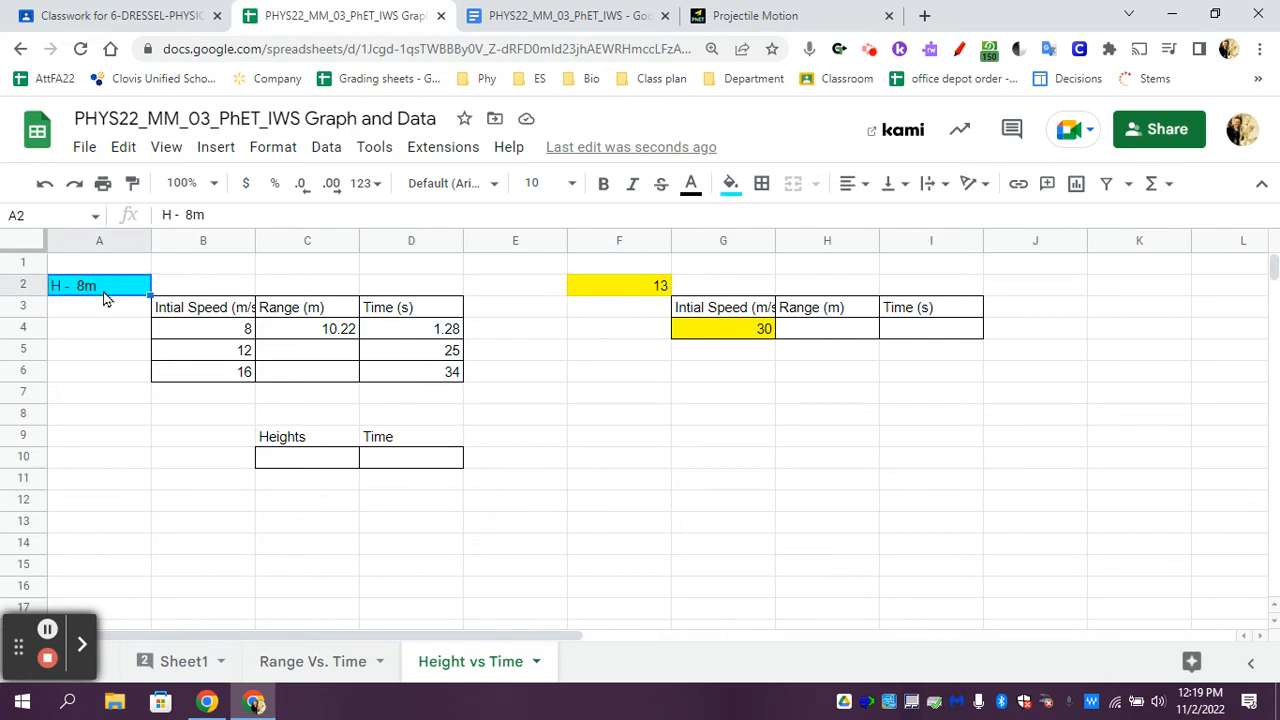
{"action": "key", "text": "ctrl+c"}
{"action": "left_click", "coordinate": [300, 458]}
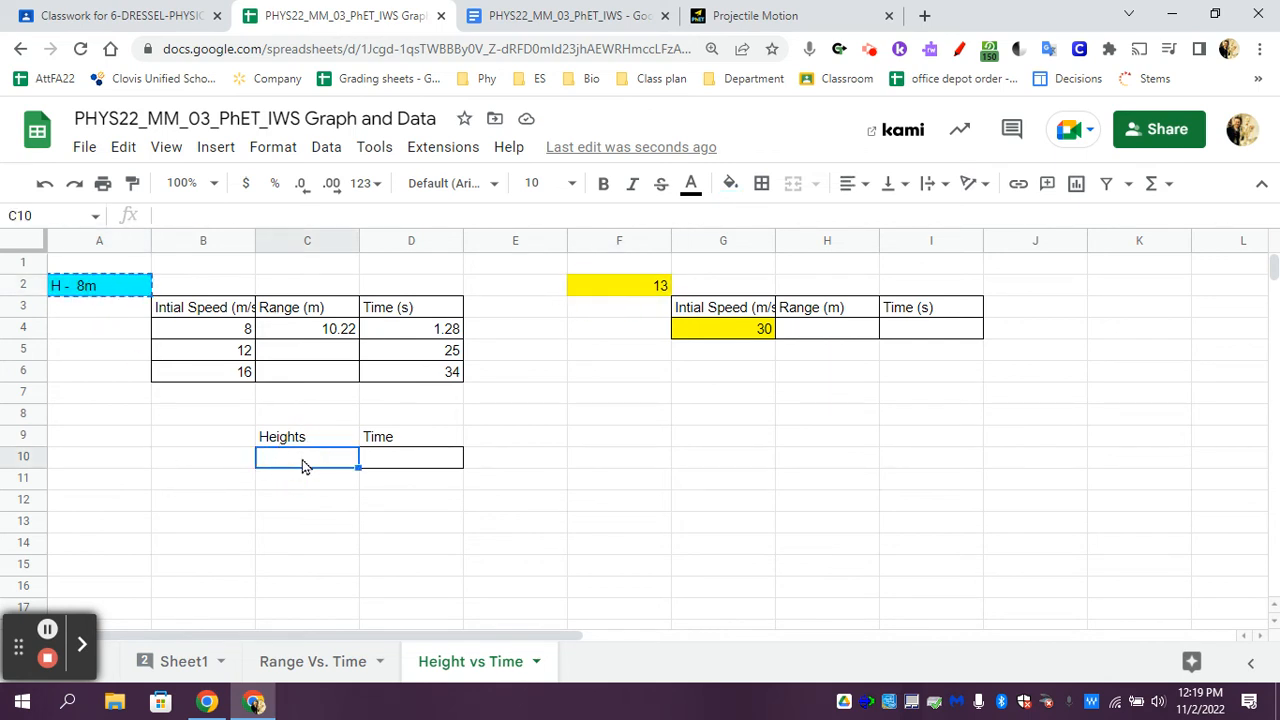
{"action": "key", "text": "ctrl+v"}
{"action": "left_click", "coordinate": [633, 300]}
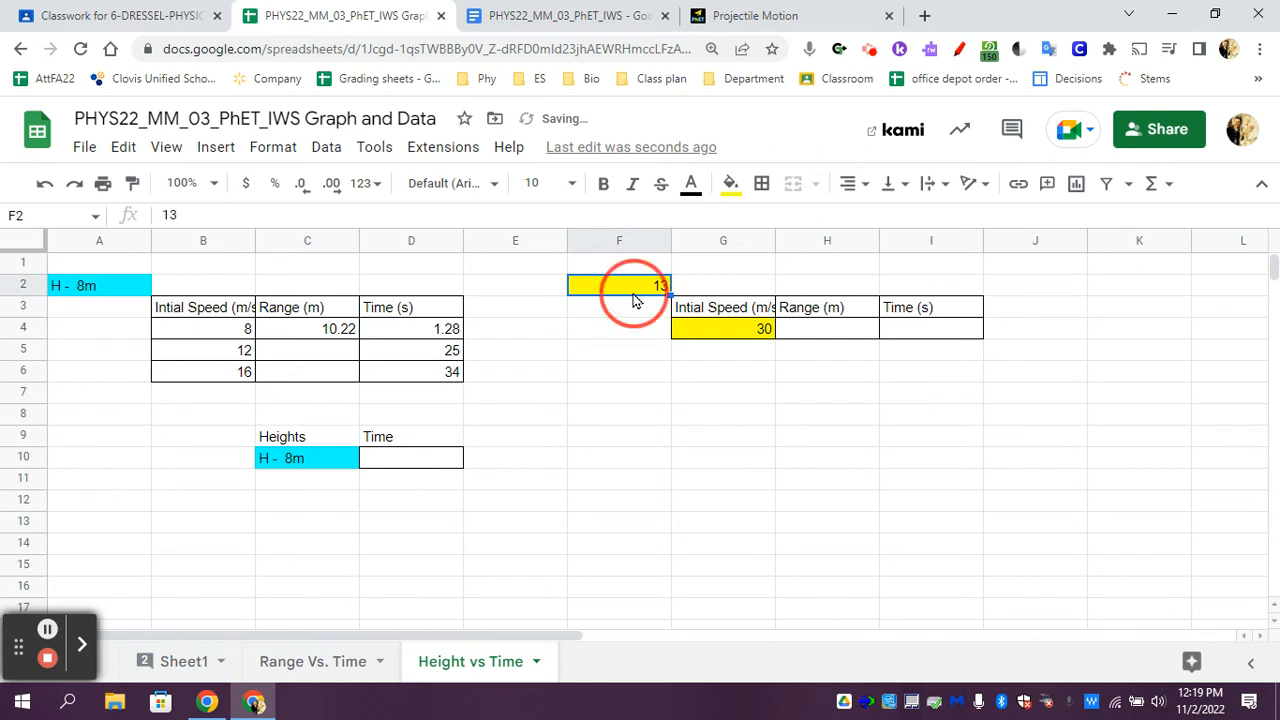
{"action": "key", "text": "ctrl+c"}
{"action": "left_click", "coordinate": [333, 485]}
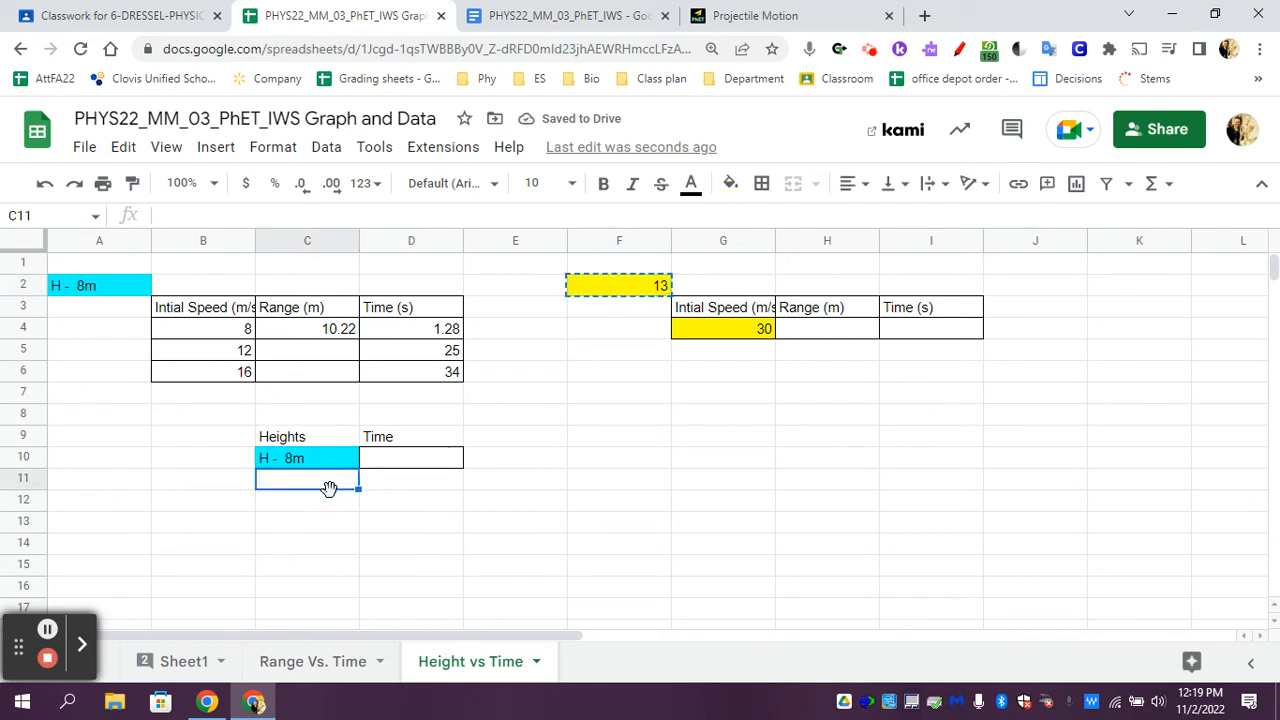
{"action": "key", "text": "ctrl+v"}
Copy the 8 m/s row's time from D4 into D10, beside the 8 m height.
{"action": "left_click", "coordinate": [411, 462]}
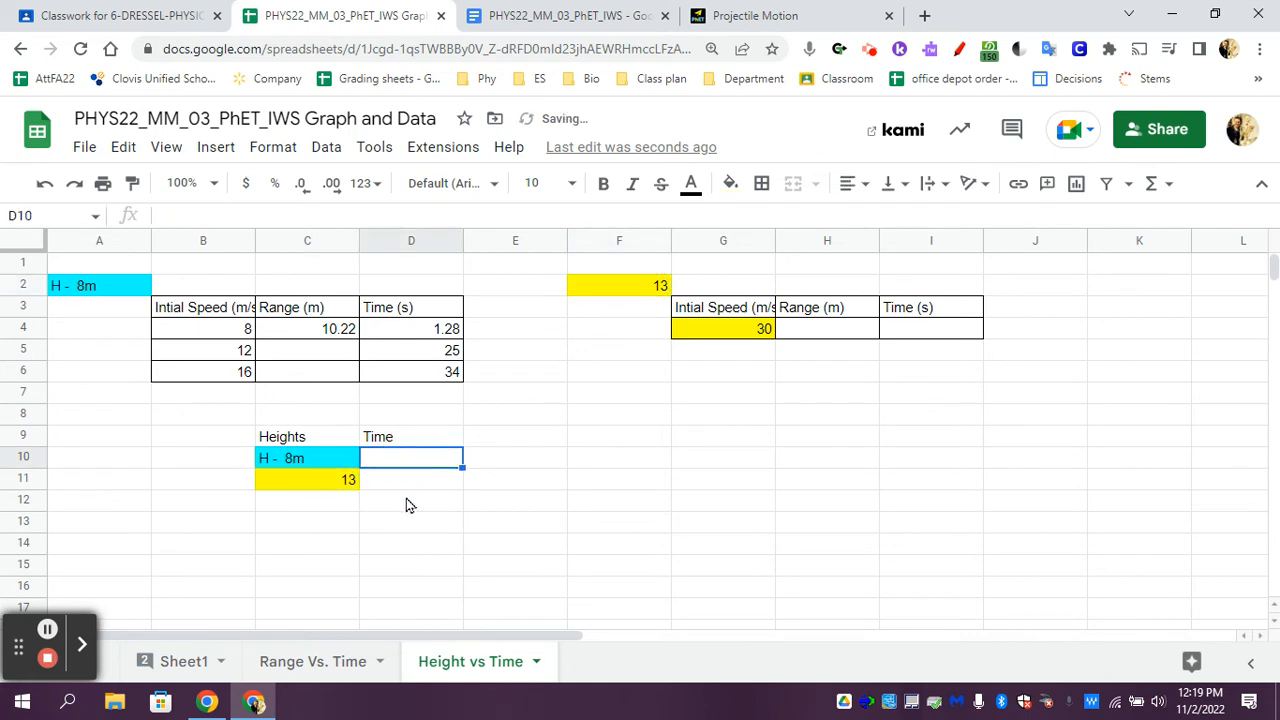
{"action": "left_click", "coordinate": [407, 500]}
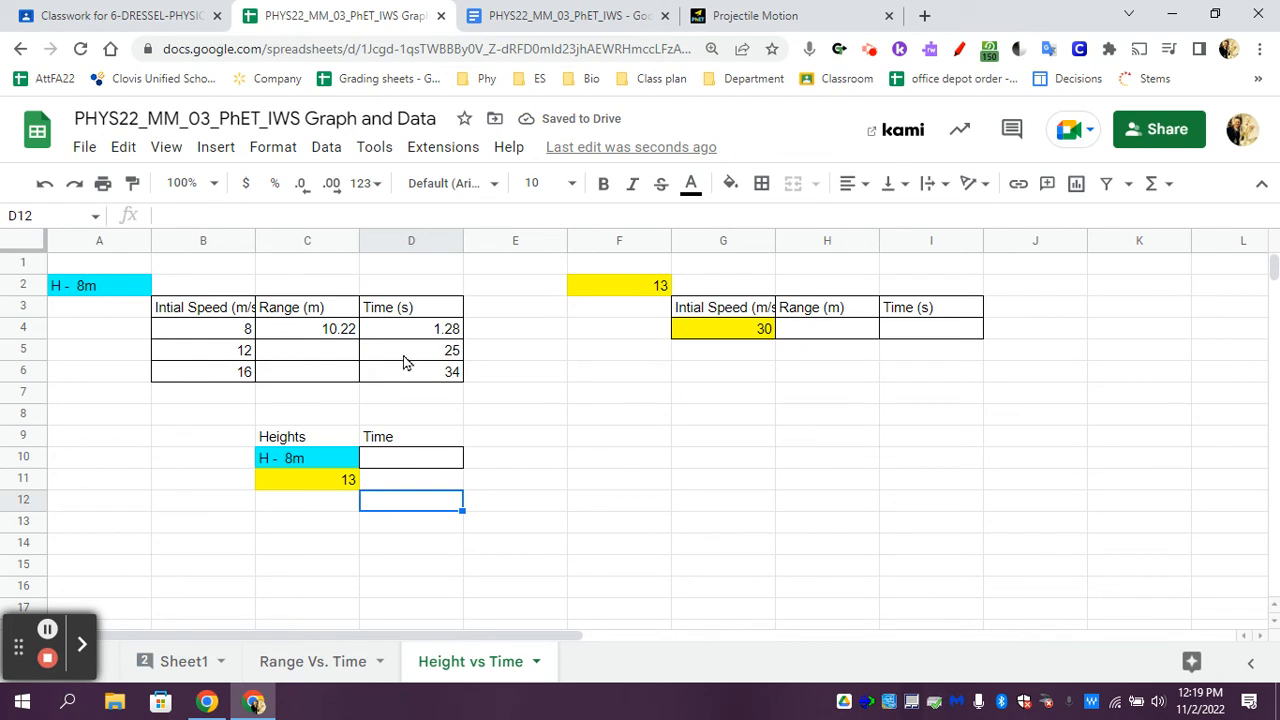
{"action": "left_click", "coordinate": [434, 333]}
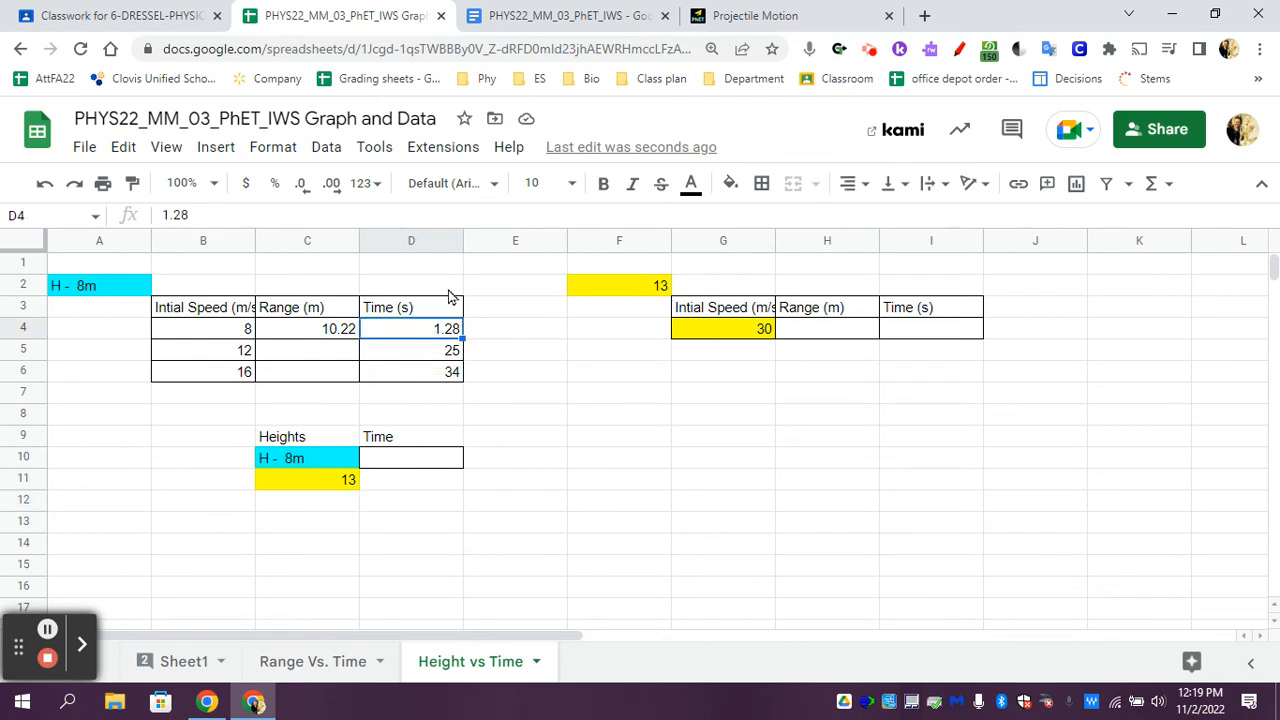
{"action": "left_click", "coordinate": [395, 458]}
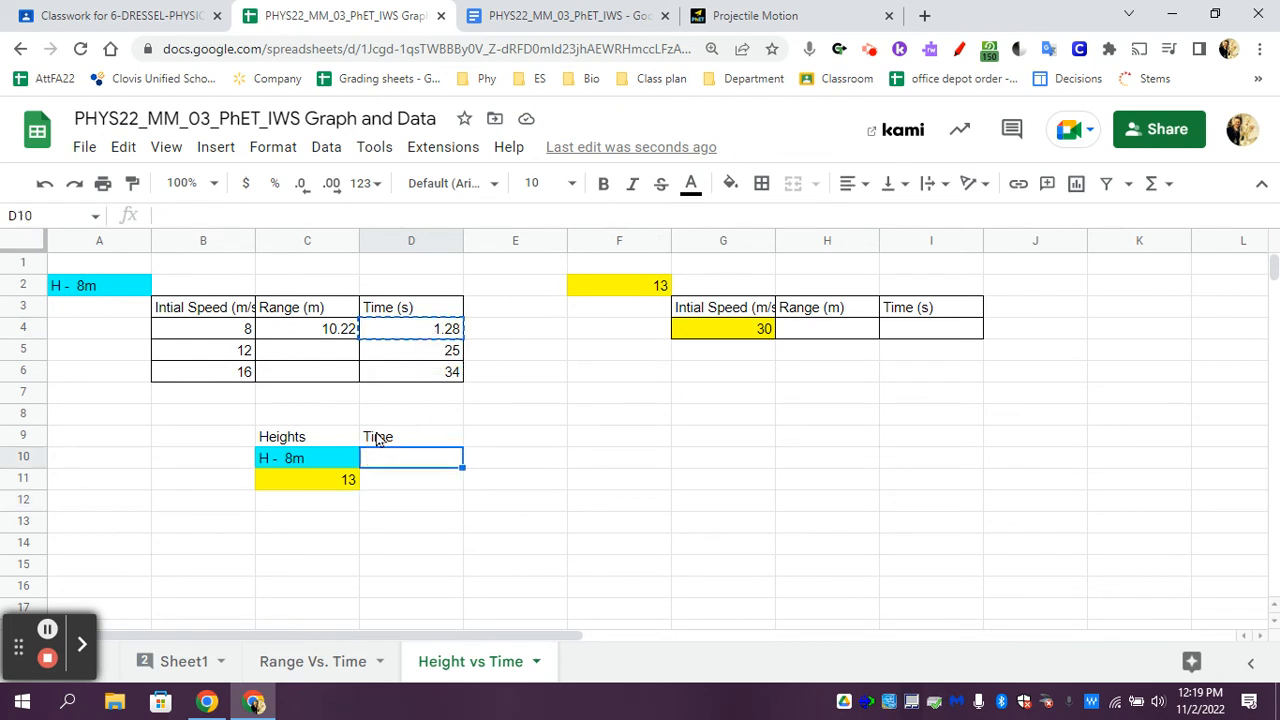
{"action": "key", "text": "ctrl+v"}
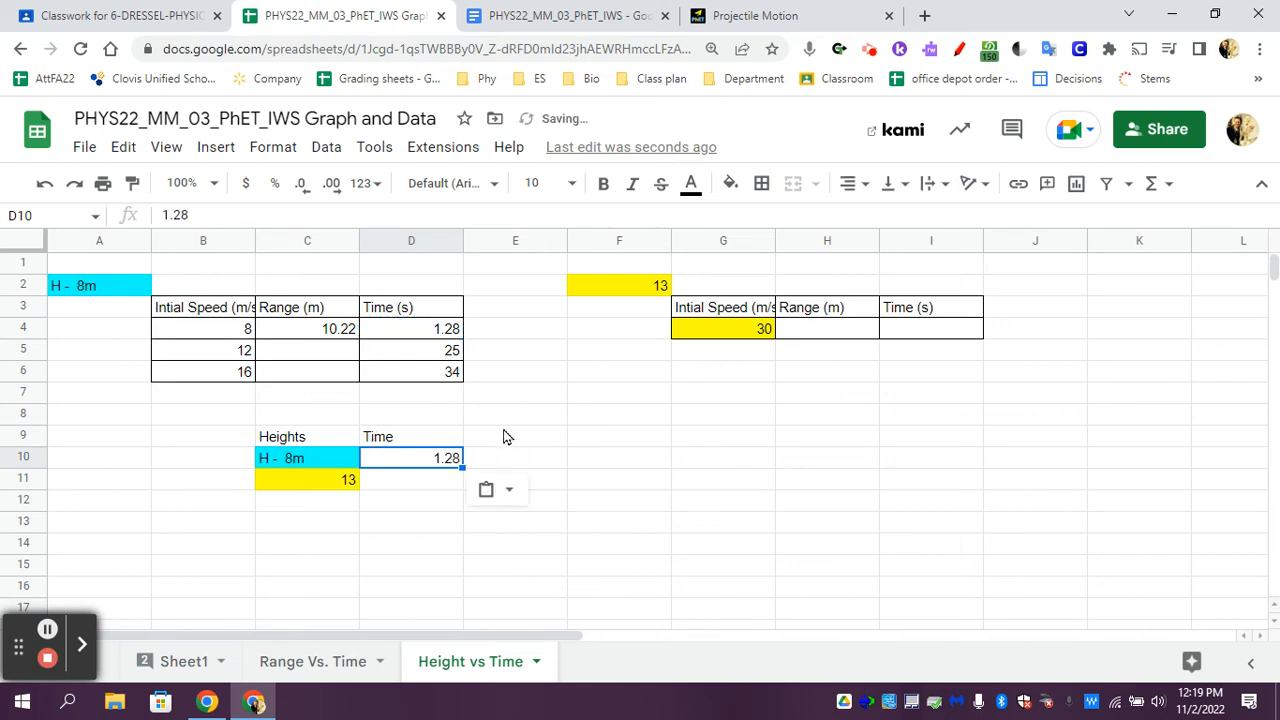
Review the 13 m launch in the Projectile Motion simulation and return to the spreadsheet.
{"action": "left_click", "coordinate": [600, 18]}
{"action": "left_click", "coordinate": [750, 15]}
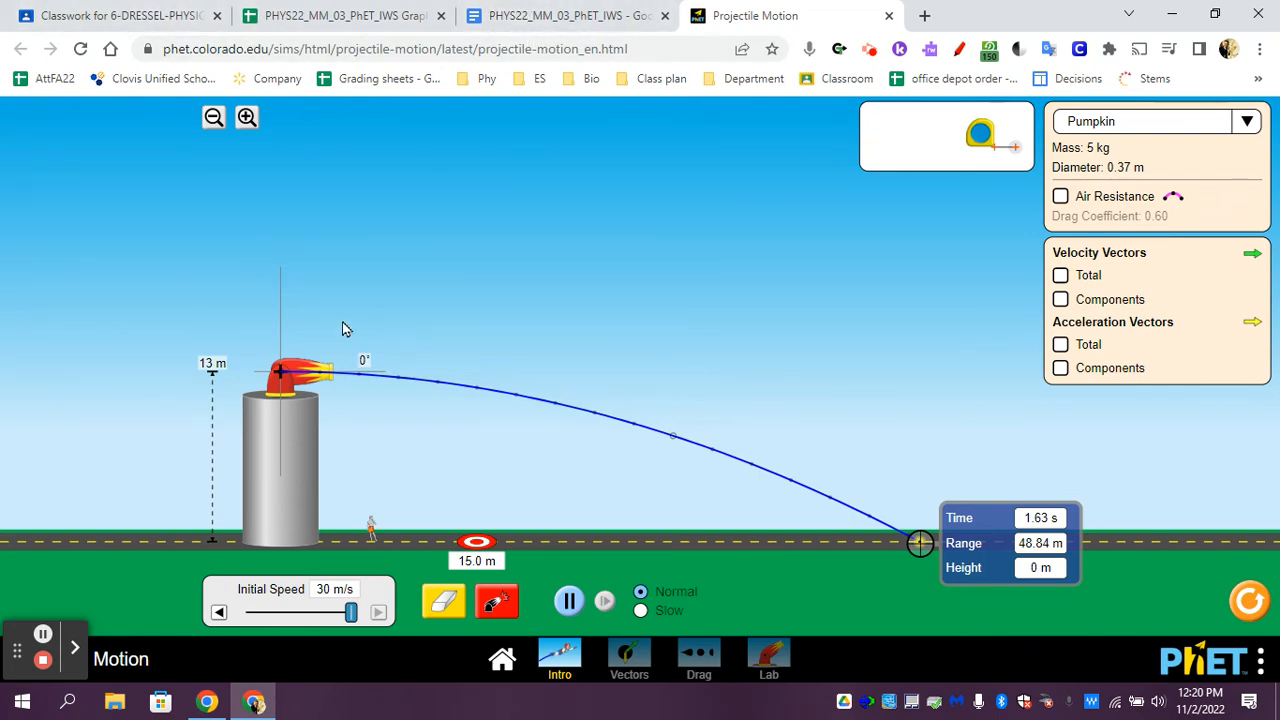
{"action": "left_click", "coordinate": [528, 18]}
{"action": "left_click", "coordinate": [340, 14]}
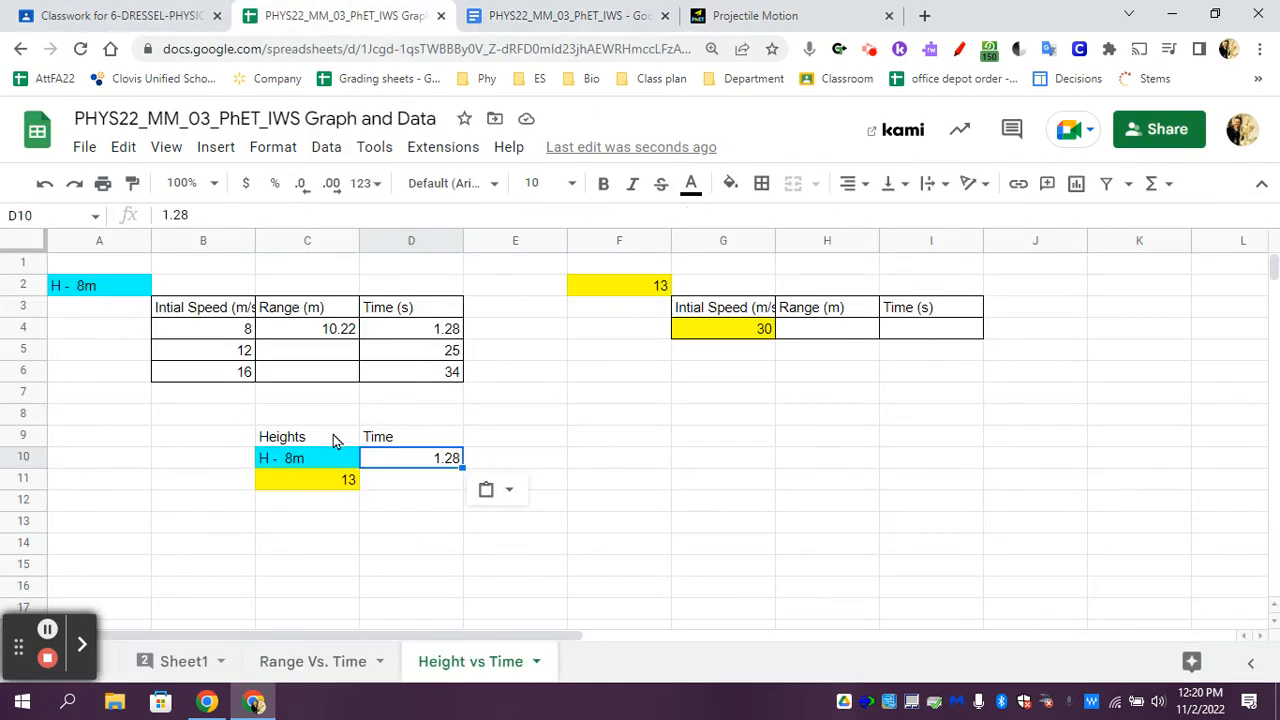
Insert a chart from the Heights and Time data in C9:D12 and set its type to scatter.
{"action": "left_click_drag", "start_coordinate": [334, 441], "coordinate": [450, 503]}
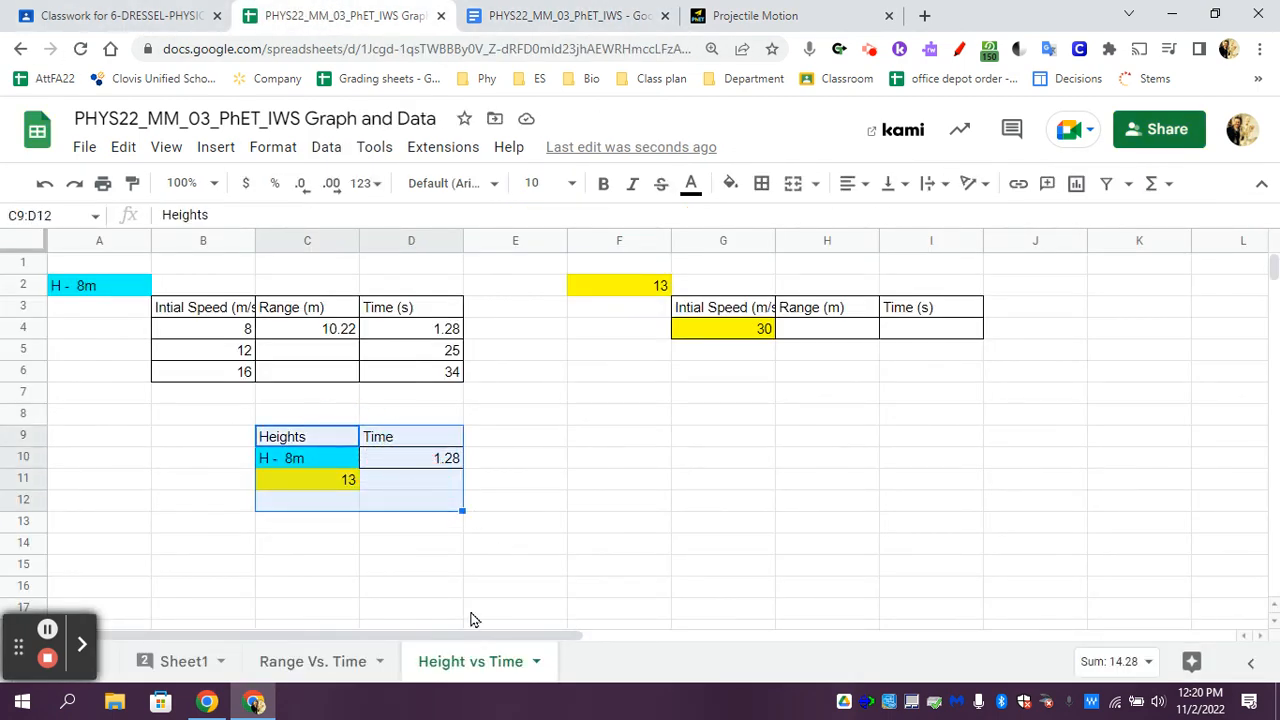
{"action": "left_click", "coordinate": [216, 147]}
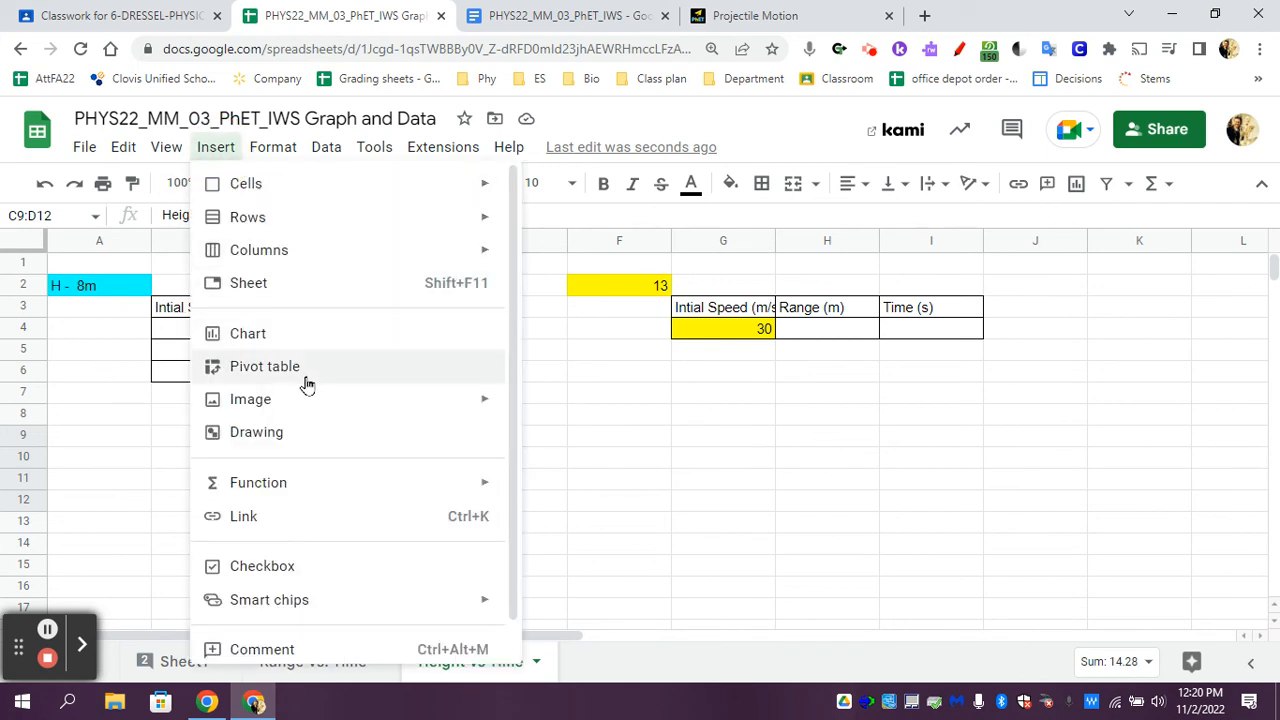
{"action": "left_click", "coordinate": [306, 334]}
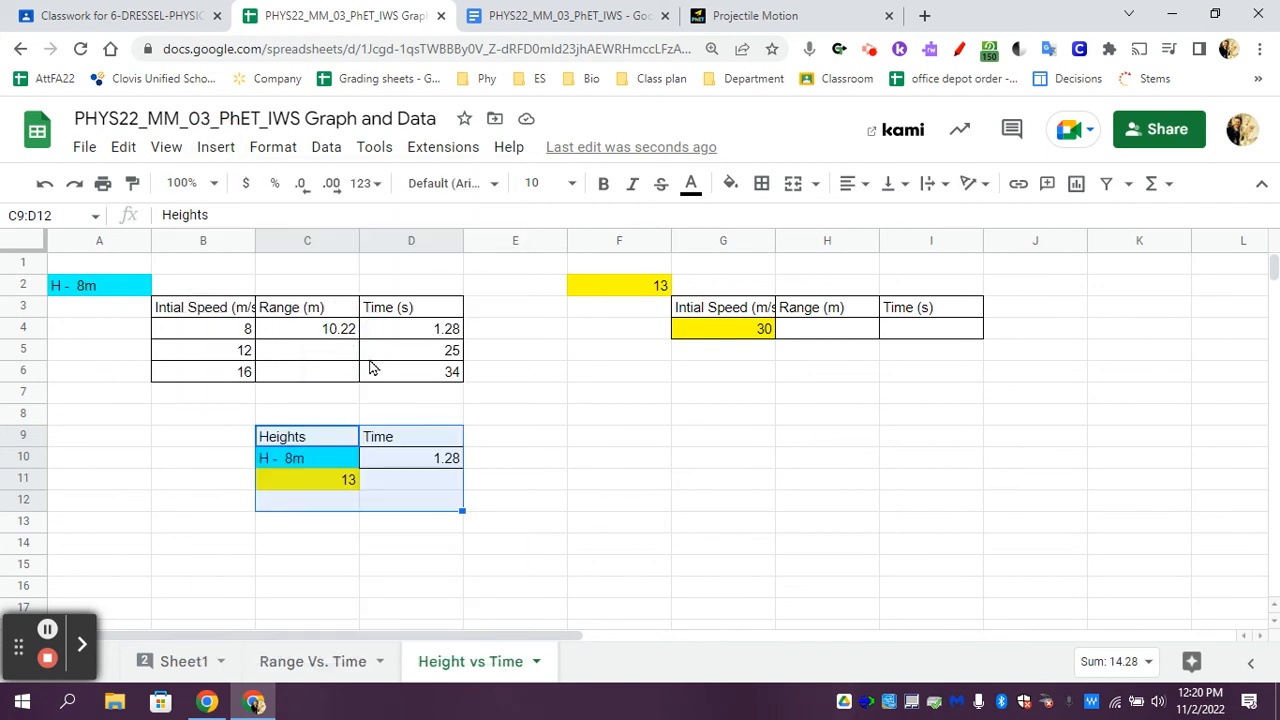
{"action": "left_click", "coordinate": [1066, 338]}
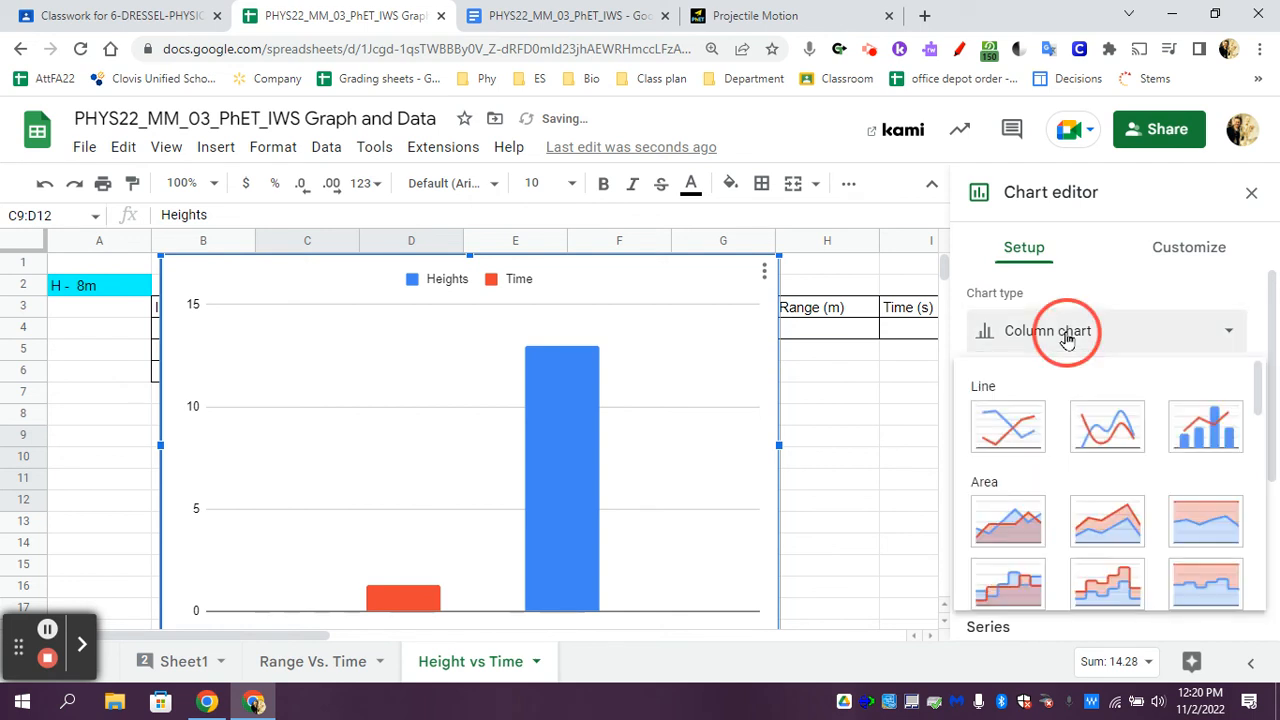
{"action": "scroll", "coordinate": [1074, 411], "scroll_direction": "down", "scroll_amount": 5}
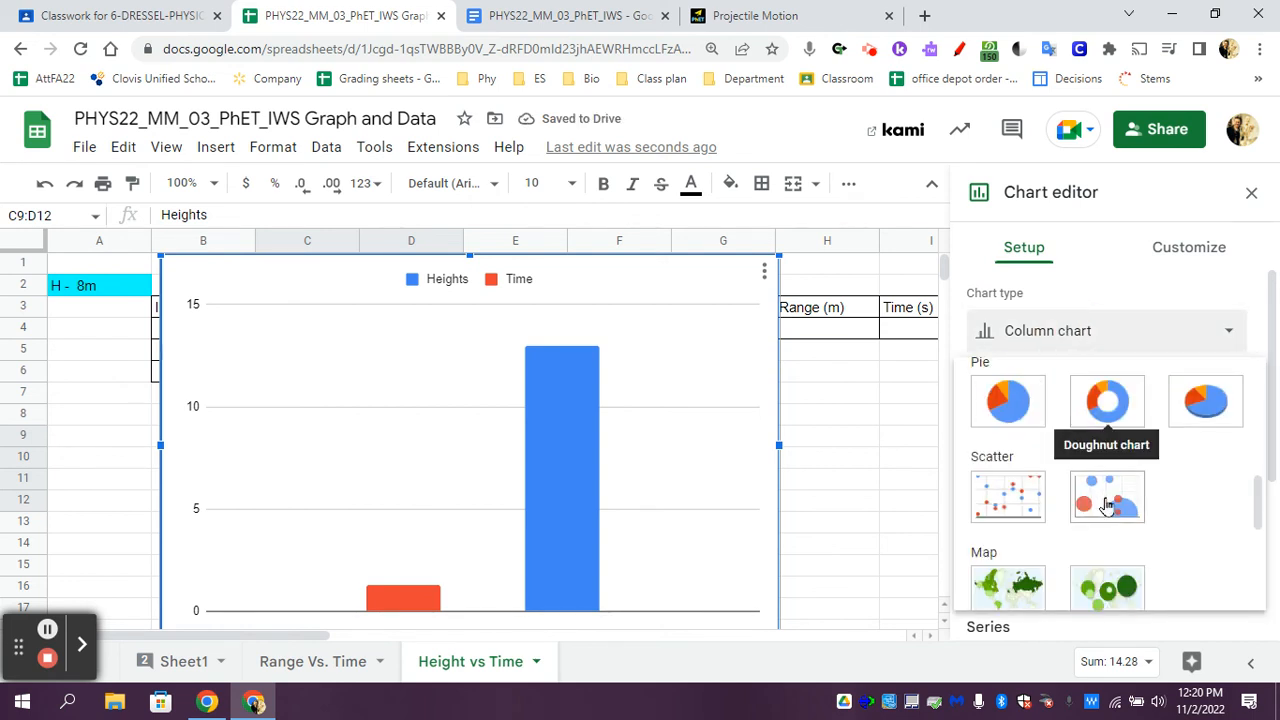
{"action": "left_click", "coordinate": [1006, 498]}
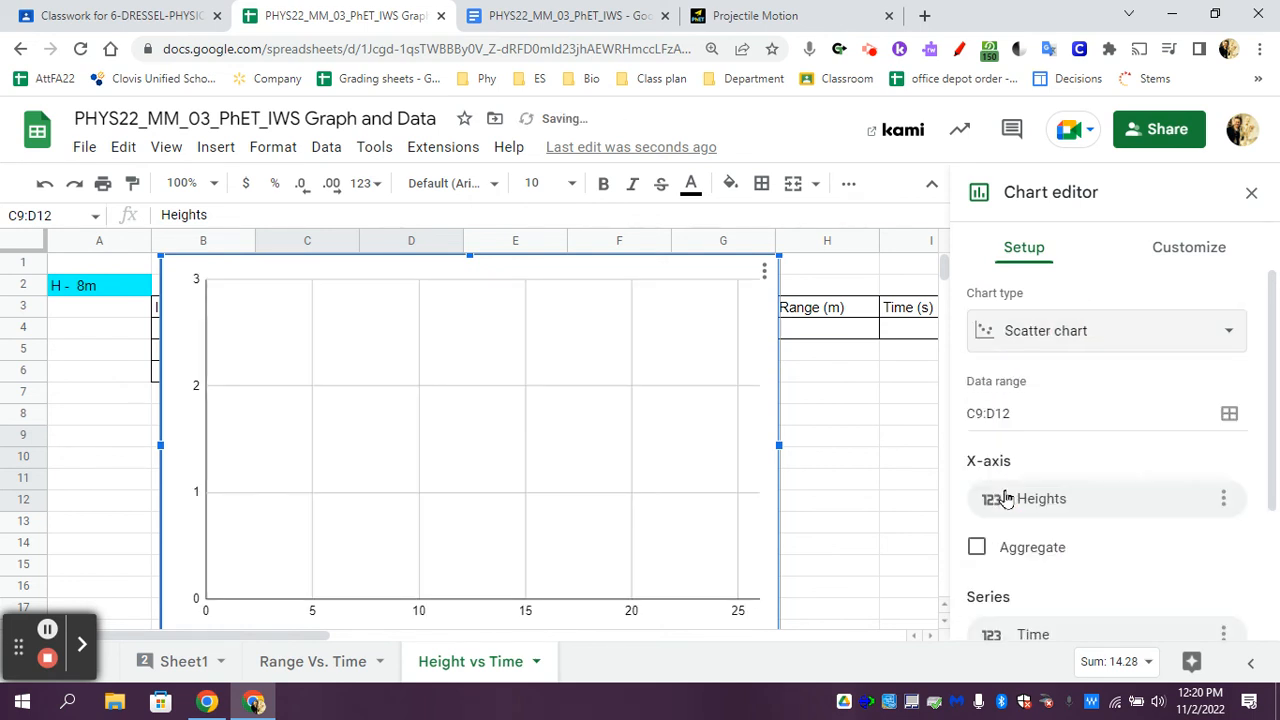
Try the line chart type for the Heights and Time chart, and delete the chart from the sheet.
{"action": "left_click", "coordinate": [1068, 340]}
{"action": "scroll", "coordinate": [1063, 420], "scroll_direction": "down", "scroll_amount": 10}
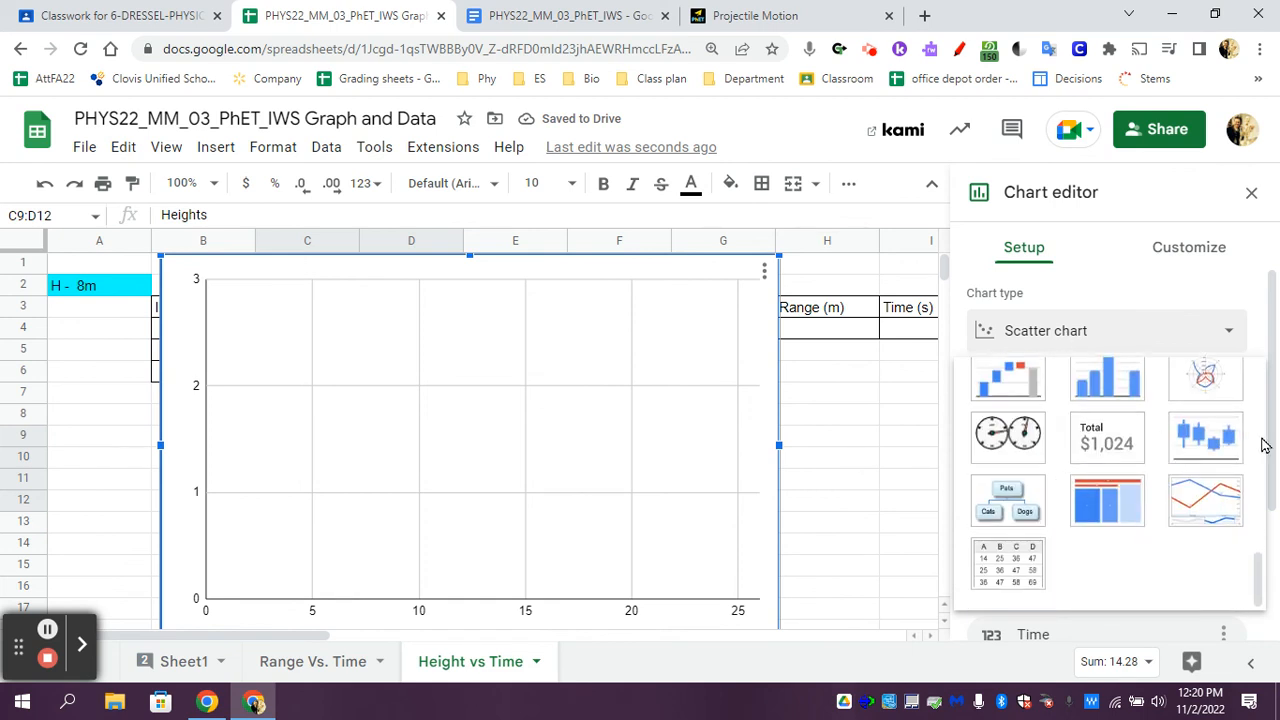
{"action": "left_click_drag", "start_coordinate": [1258, 572], "coordinate": [1229, 380]}
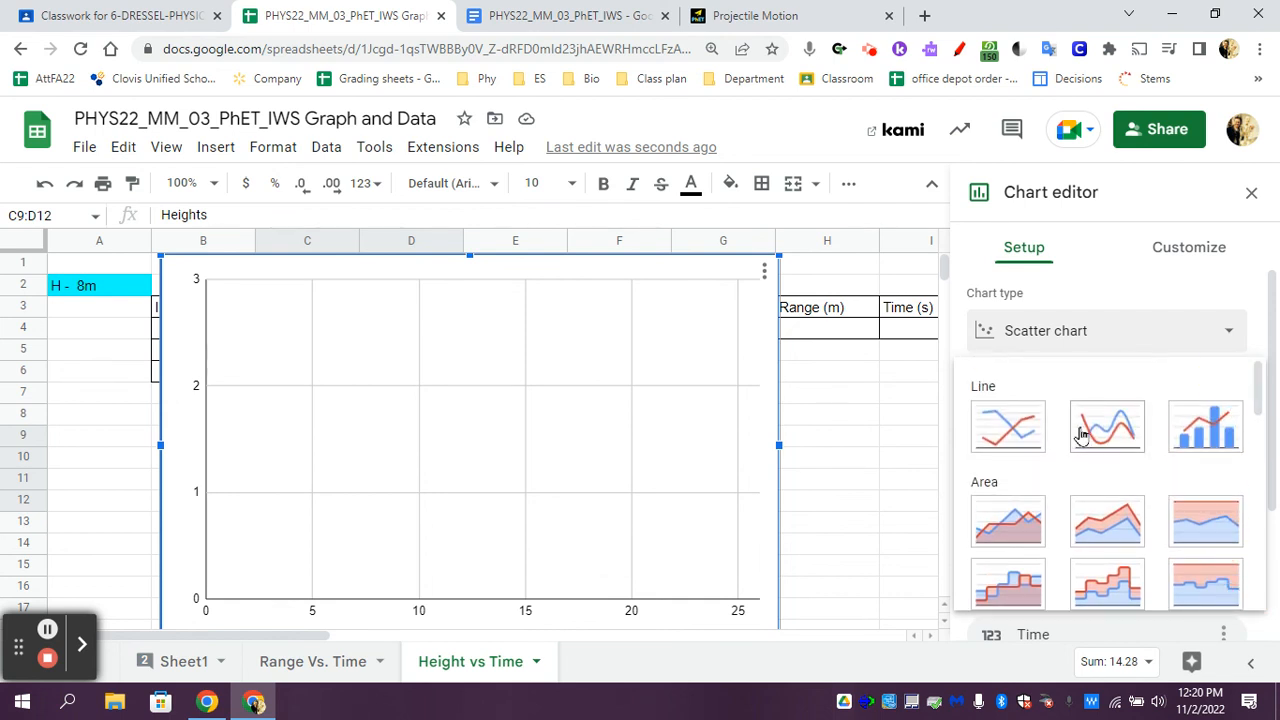
{"action": "left_click", "coordinate": [1003, 433]}
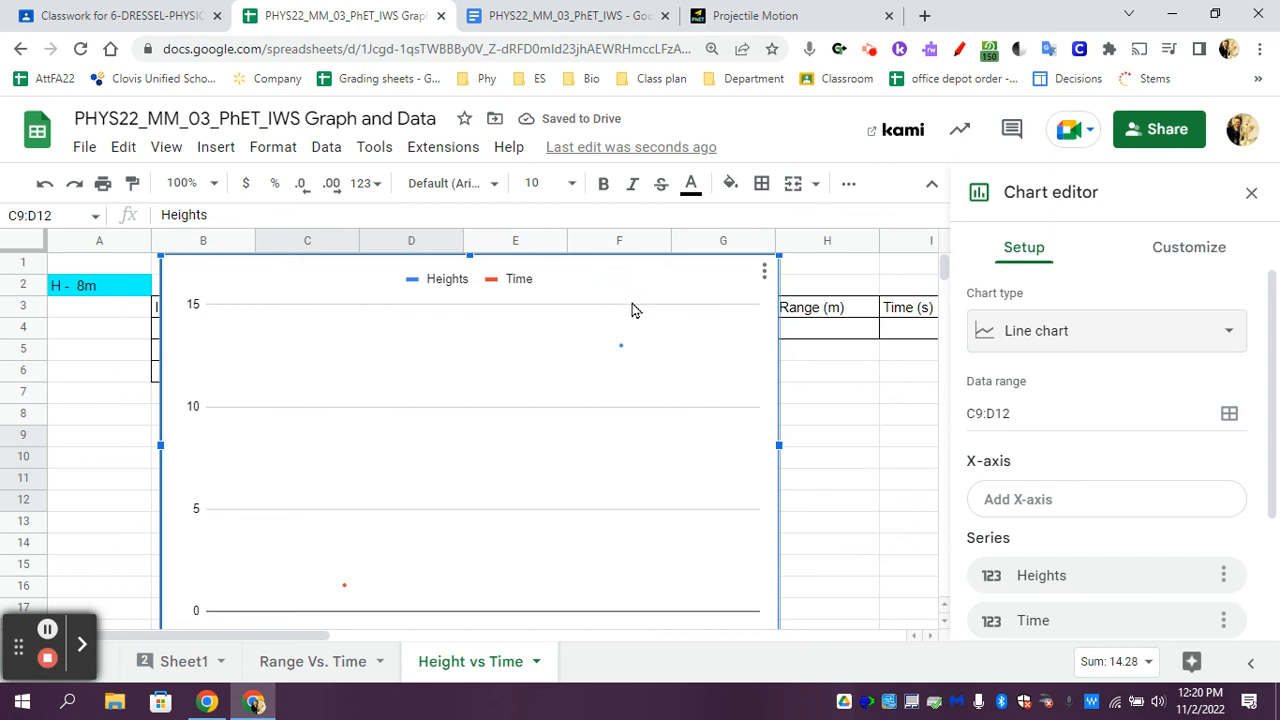
{"action": "key", "text": "Delete"}
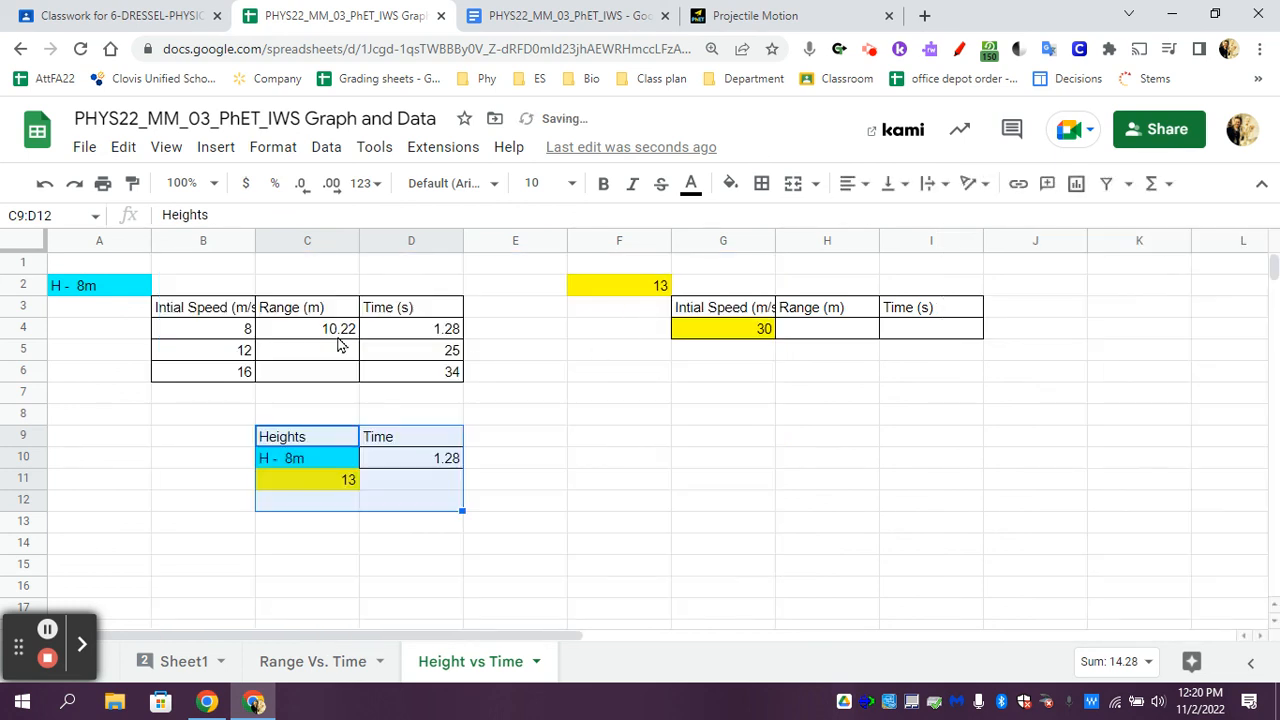
{"action": "mouse_move", "coordinate": [700, 18]}
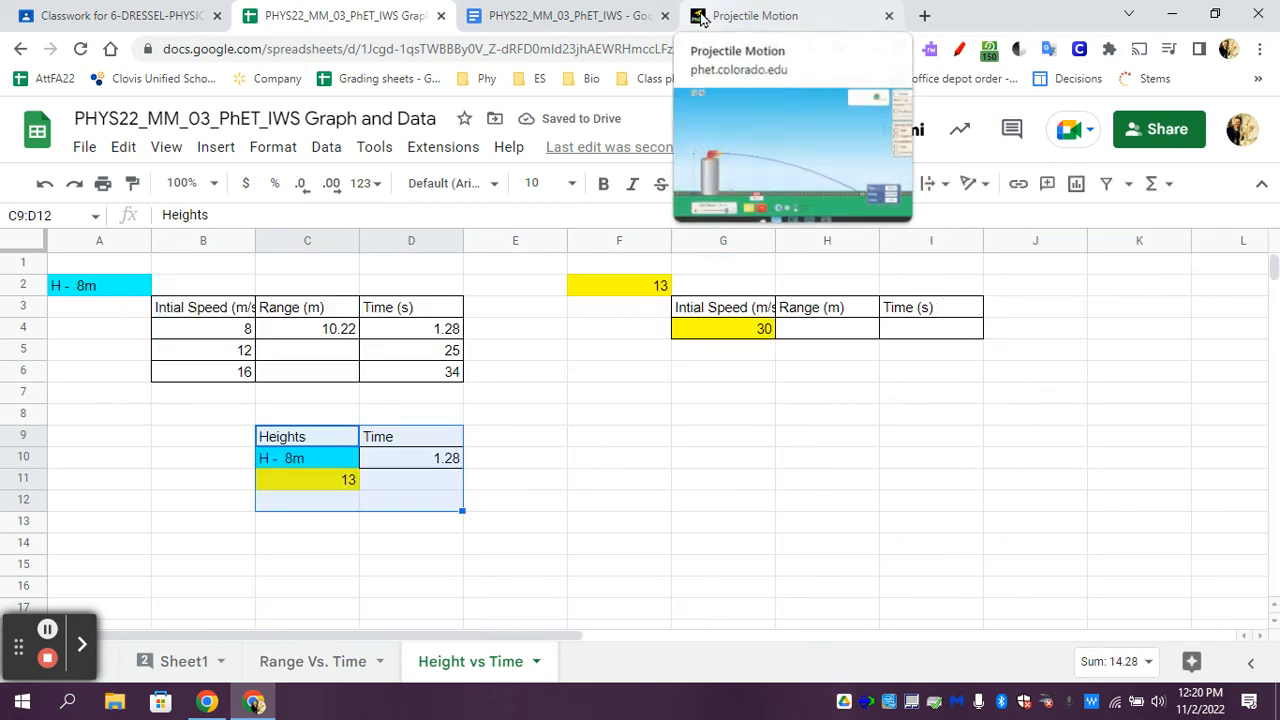